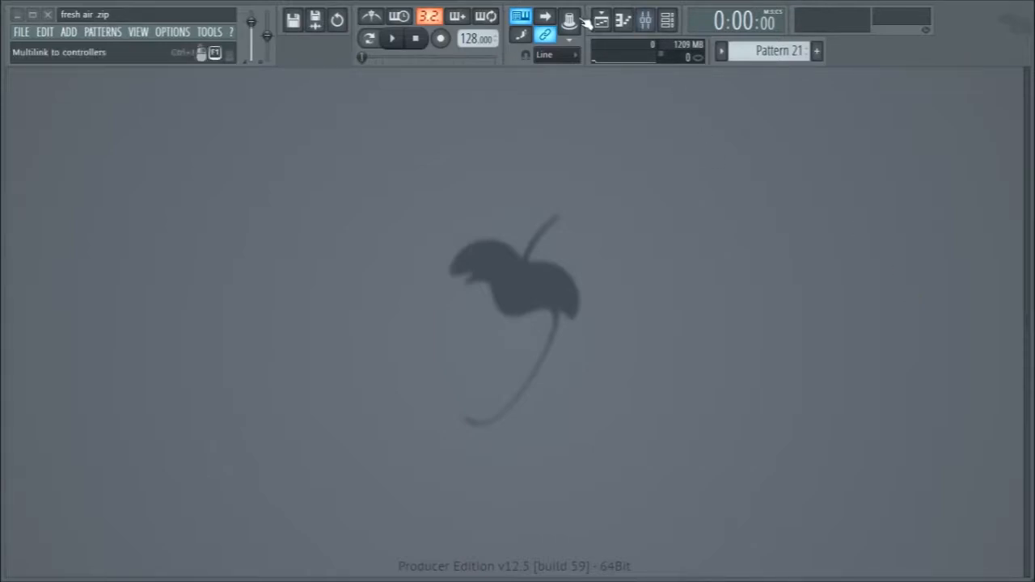
# - Examine the song arrangement in the playlist, from the piano lead track down to the power chords, and close the playlist
pyautogui.click(601, 20)
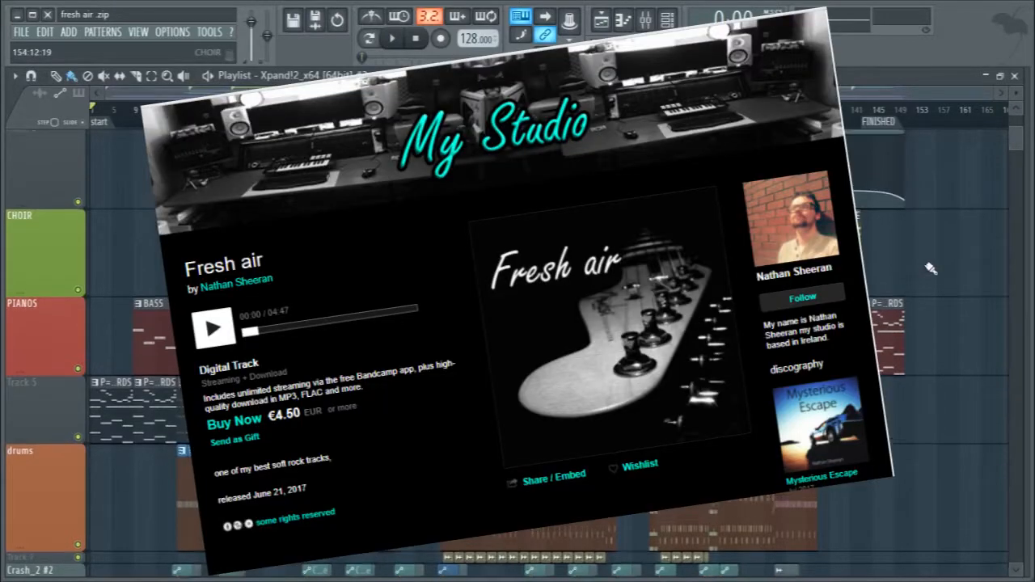
pyautogui.scroll(2, 930, 268)
pyautogui.scroll(-4, 931, 270)
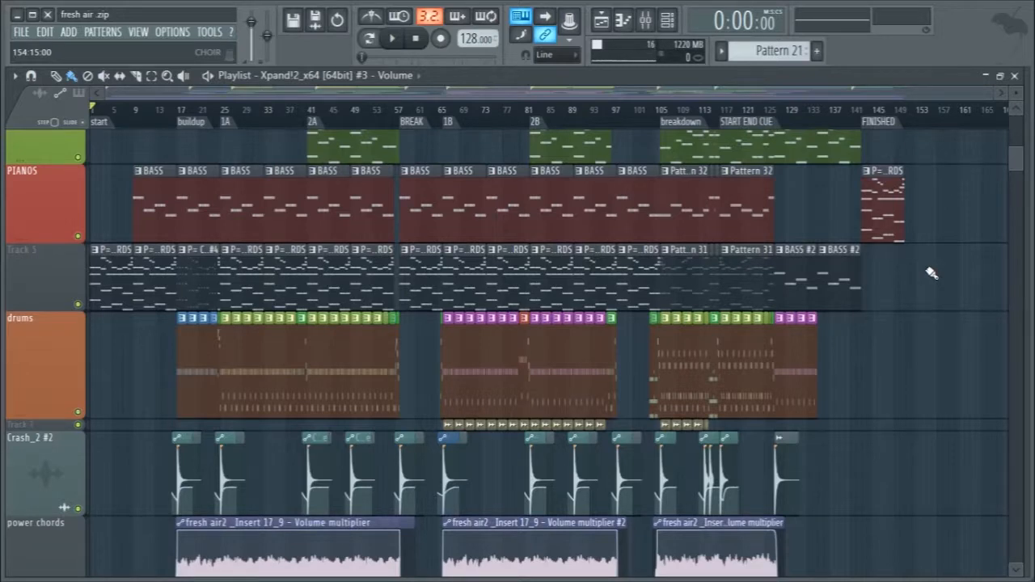
pyautogui.scroll(-3, 931, 273)
pyautogui.scroll(6, 931, 275)
pyautogui.scroll(1, 931, 278)
pyautogui.press('F9')
pyautogui.press('F5')
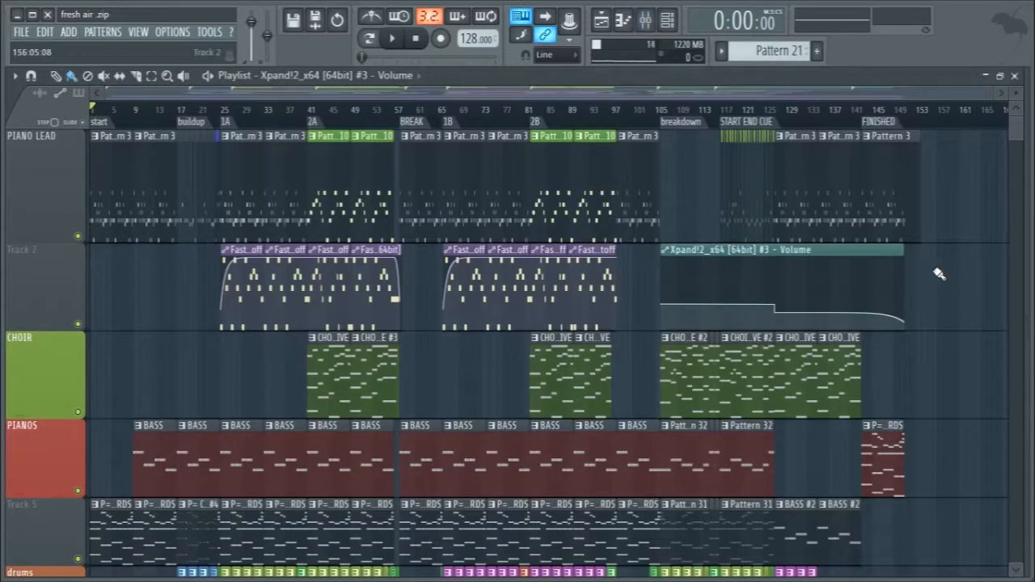
pyautogui.scroll(-4, 933, 359)
pyautogui.scroll(4, 933, 358)
pyautogui.click(1014, 75)
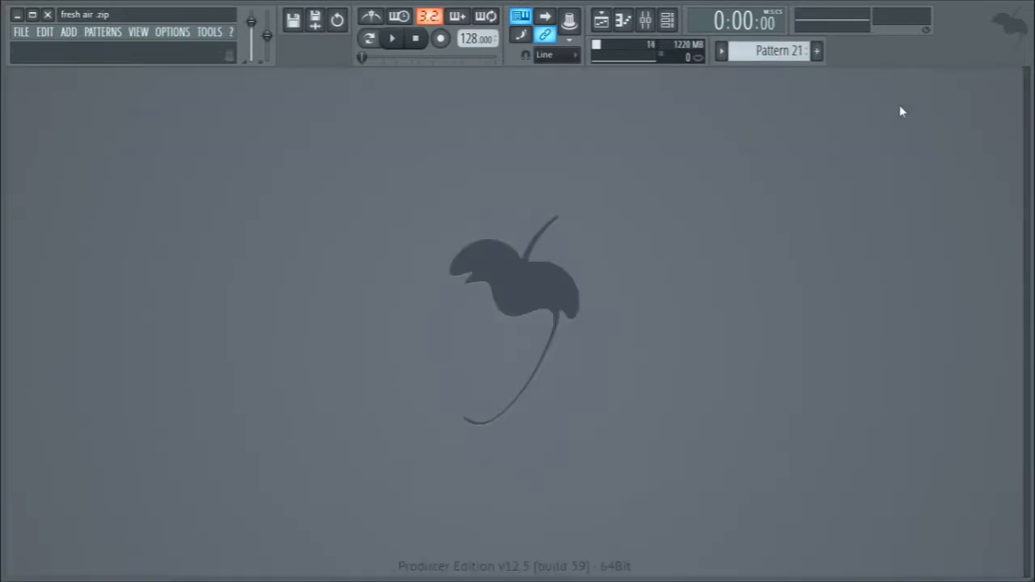
# - Select the drums pattern with the channel rack open and bring up the piano 2 channel's instrument
pyautogui.click(667, 20)
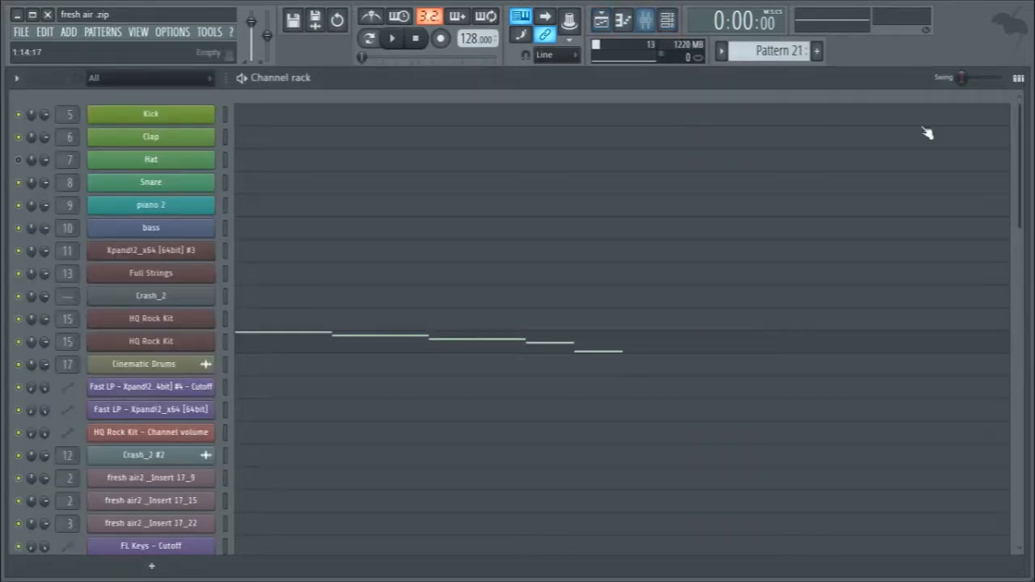
pyautogui.click(764, 50)
pyautogui.click(779, 88)
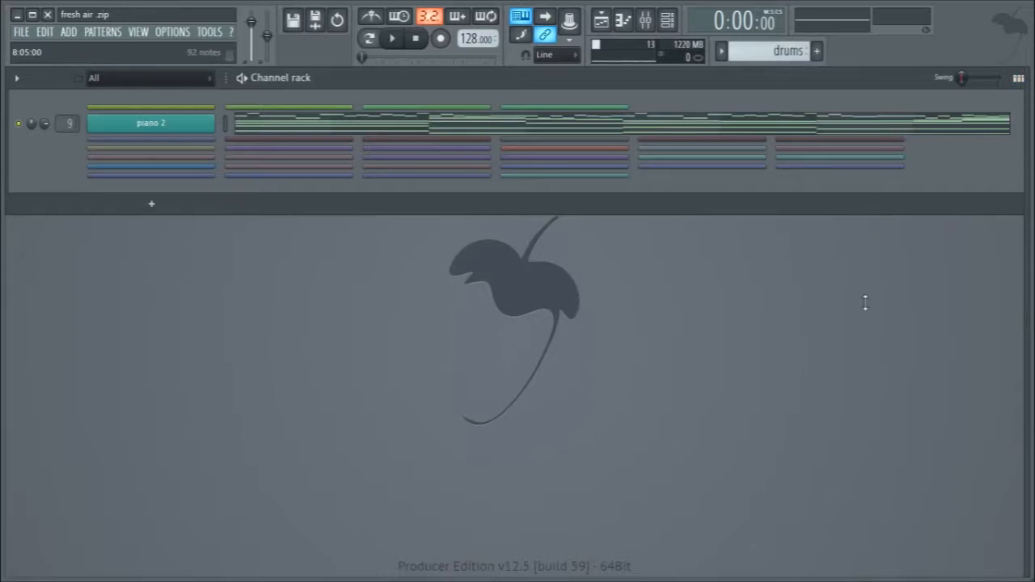
pyautogui.click(135, 124)
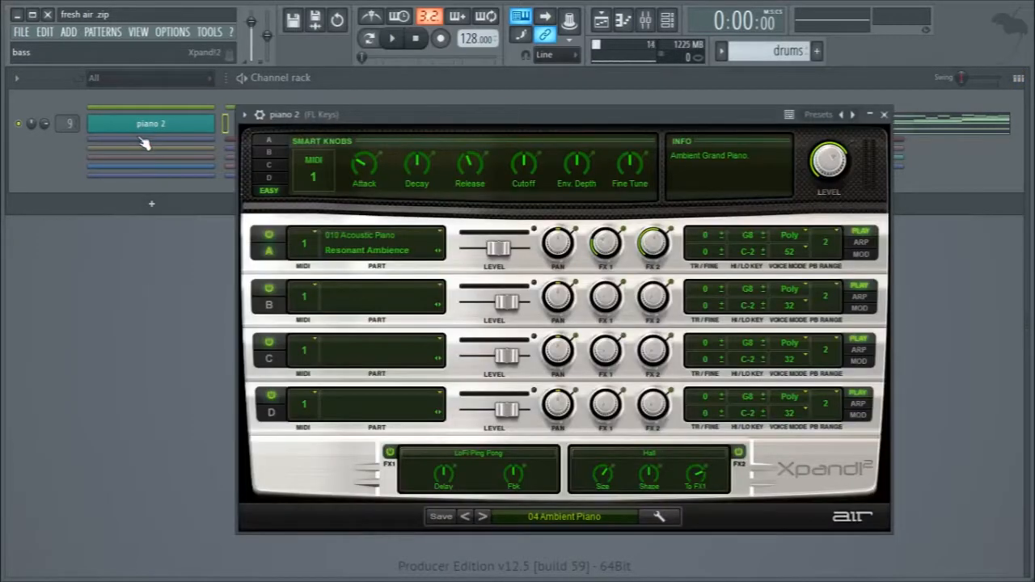
pyautogui.click(884, 114)
pyautogui.click(185, 124)
# - Set playback to pattern mode, start it, and open the piano roll of the piano 2 channel
pyautogui.click(372, 39)
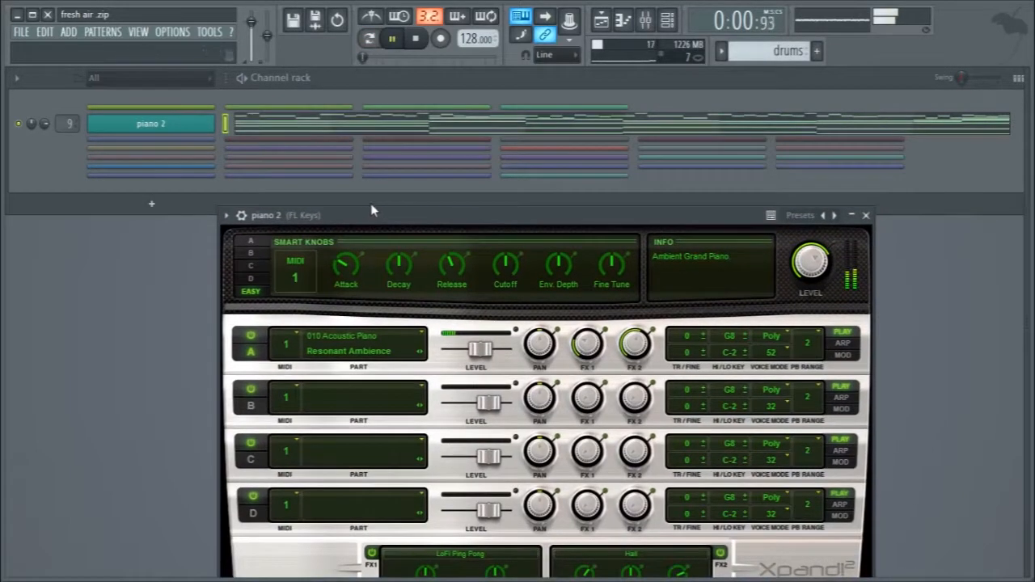
pyautogui.click(372, 42)
pyautogui.press('space')
pyautogui.click(358, 130)
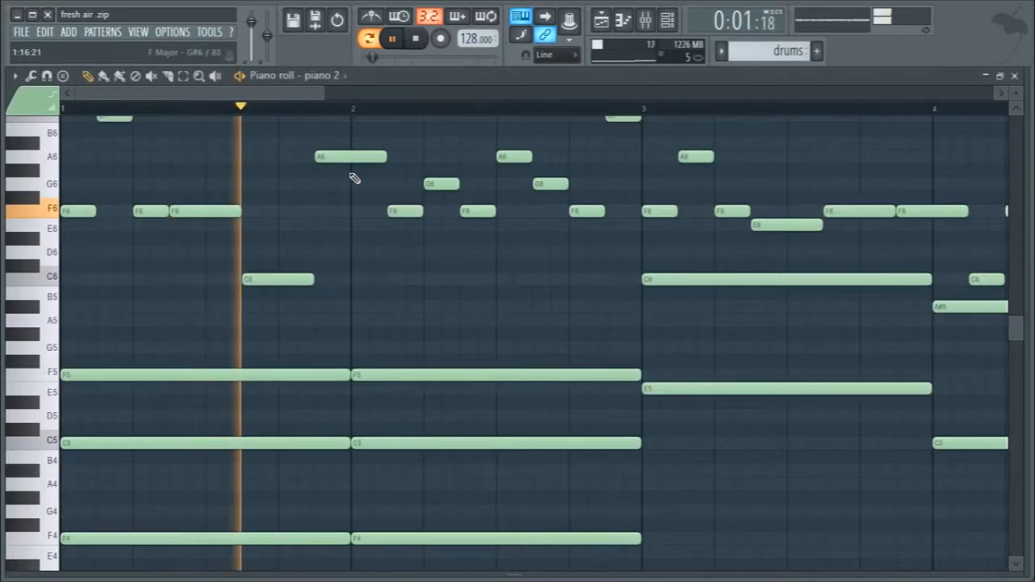
# - Listen to the piano 2 pattern and examine its melody, chord and bass notes across the high and low octaves
pyautogui.keyDown('ctrl'); pyautogui.scroll(-4, 391, 232); pyautogui.keyUp('ctrl')
pyautogui.scroll(3, 391, 232)
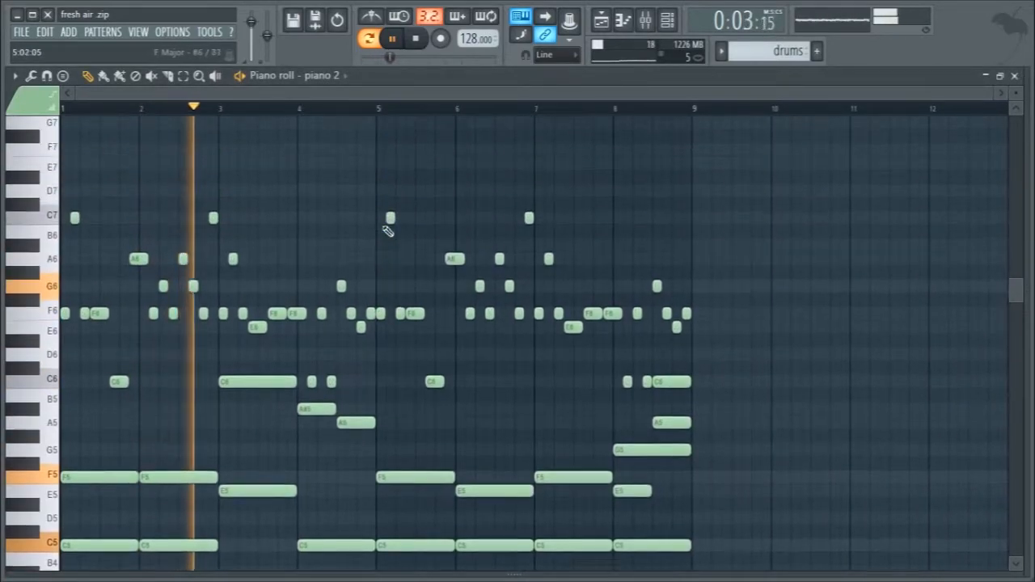
pyautogui.scroll(-1, 388, 232)
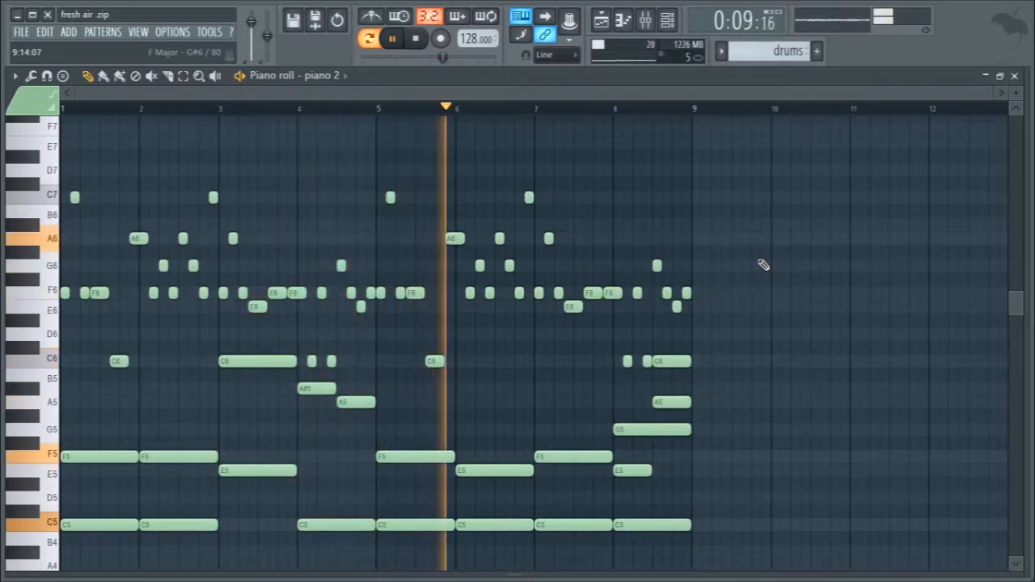
pyautogui.scroll(-1, 763, 265)
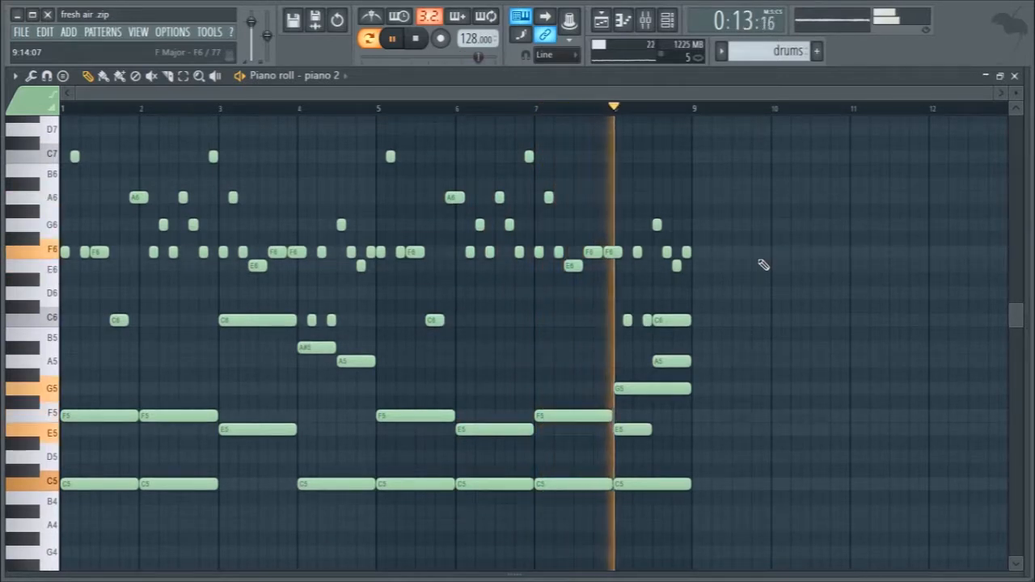
pyautogui.press('space')
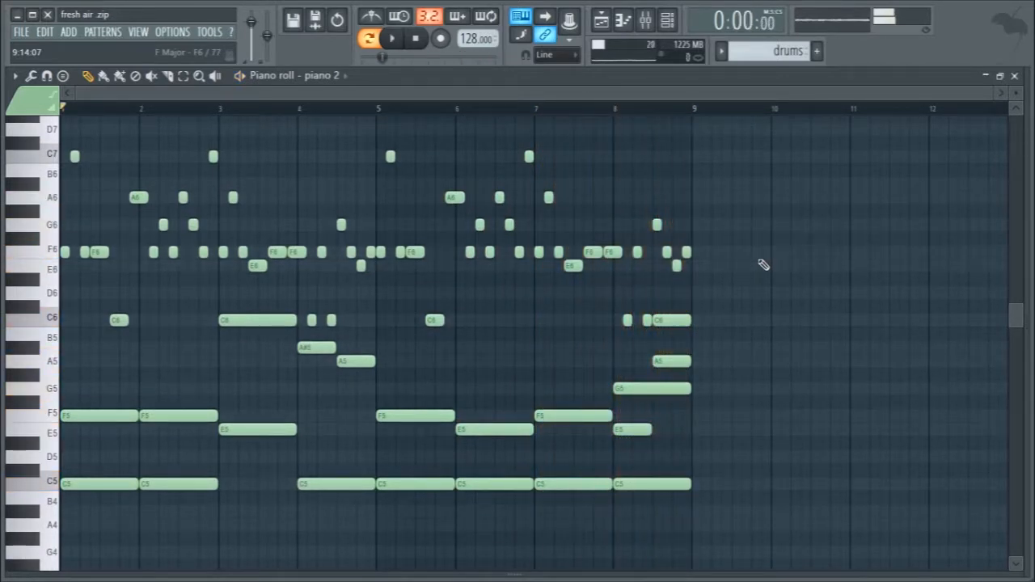
pyautogui.scroll(-9, 760, 243)
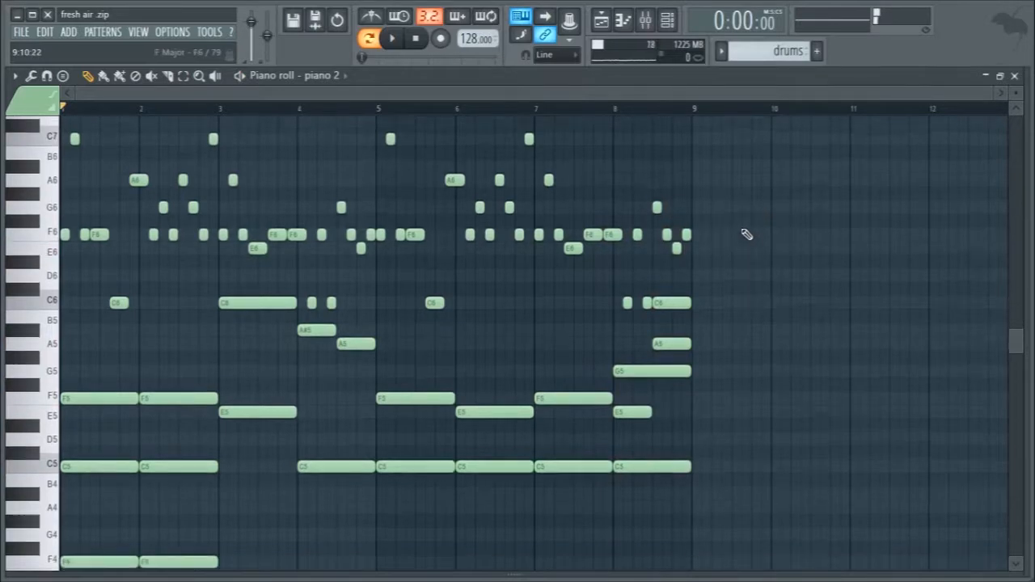
pyautogui.scroll(-4, 763, 301)
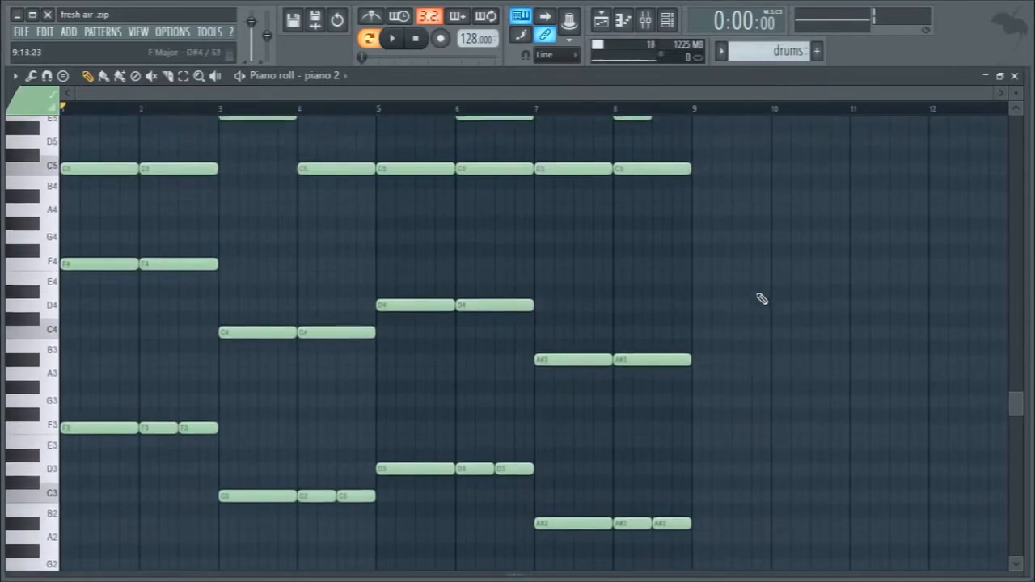
pyautogui.scroll(8, 693, 312)
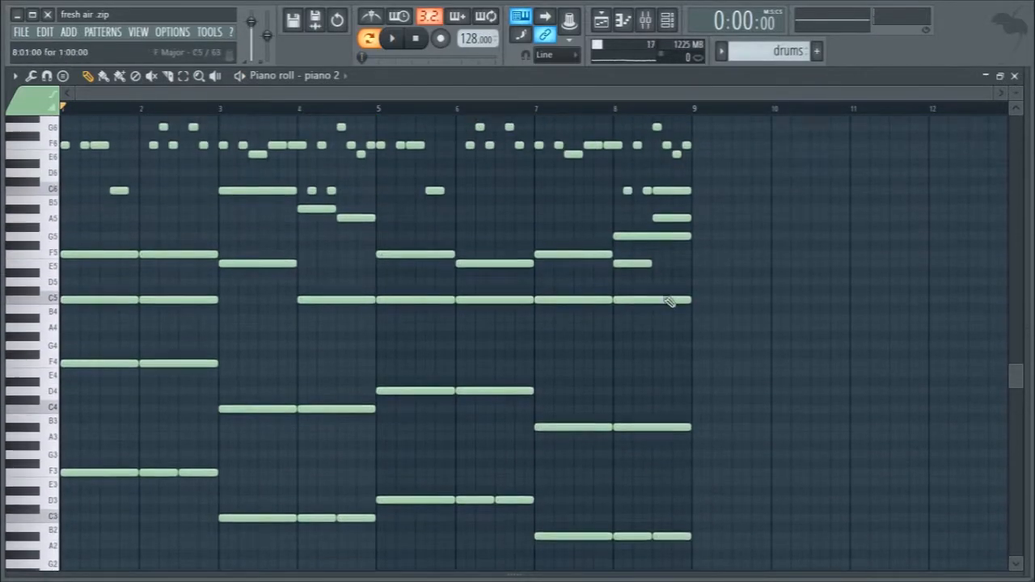
pyautogui.moveTo(53, 176); pyautogui.dragTo(56, 352)
pyautogui.keyDown('ctrl'); pyautogui.click(734, 259); pyautogui.keyUp('ctrl')
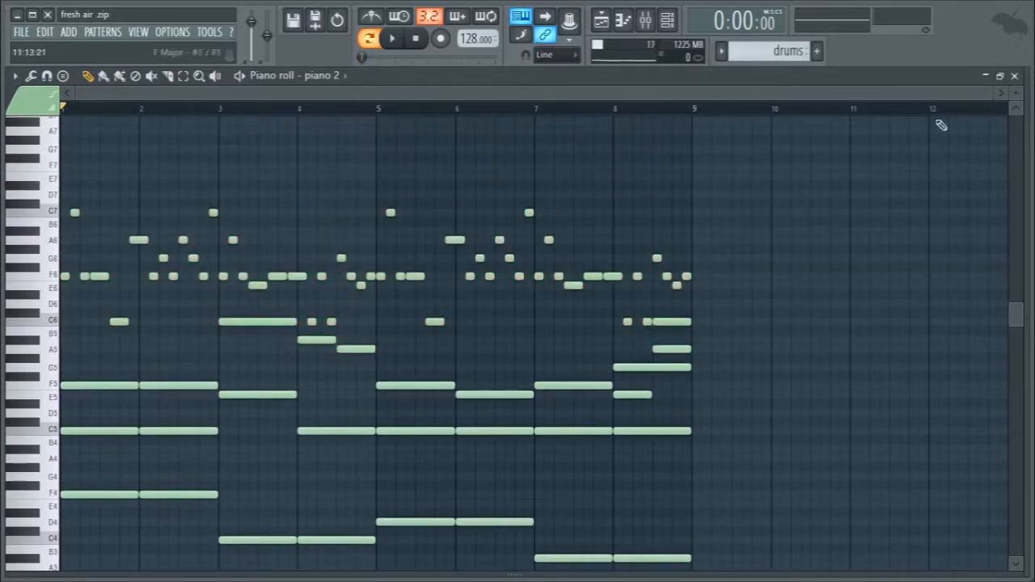
# - Leave the piano roll and inspect the Xpand!2 instrument and its preset on the piano 2 channel
pyautogui.click(1016, 76)
pyautogui.click(161, 129)
pyautogui.click(162, 131)
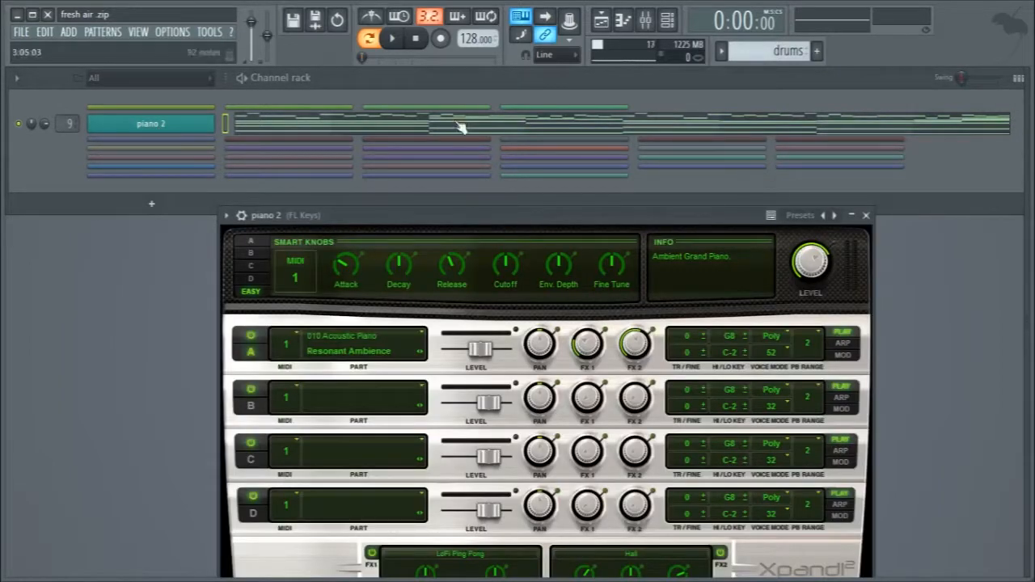
pyautogui.moveTo(434, 224); pyautogui.dragTo(427, 119)
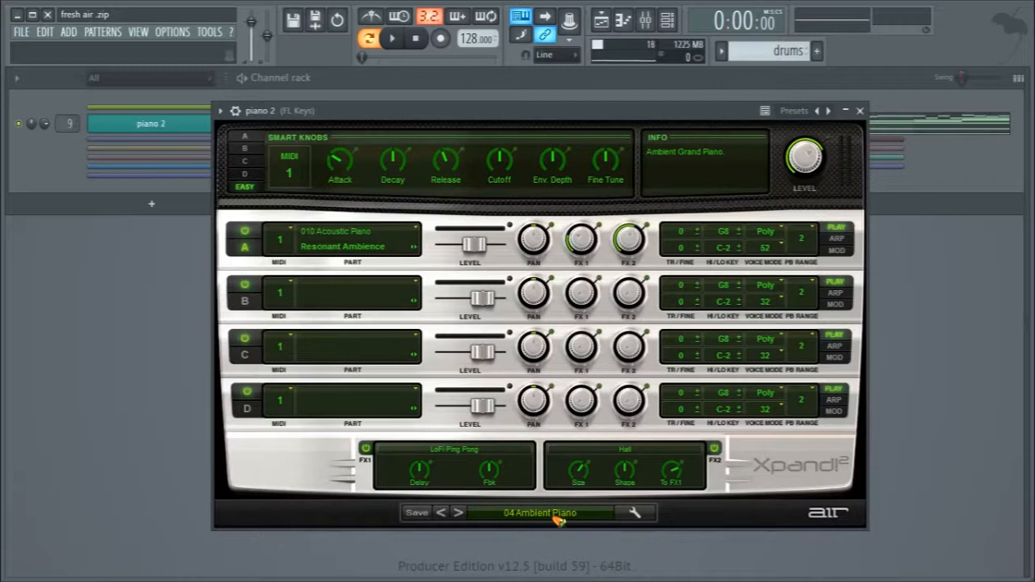
pyautogui.click(860, 111)
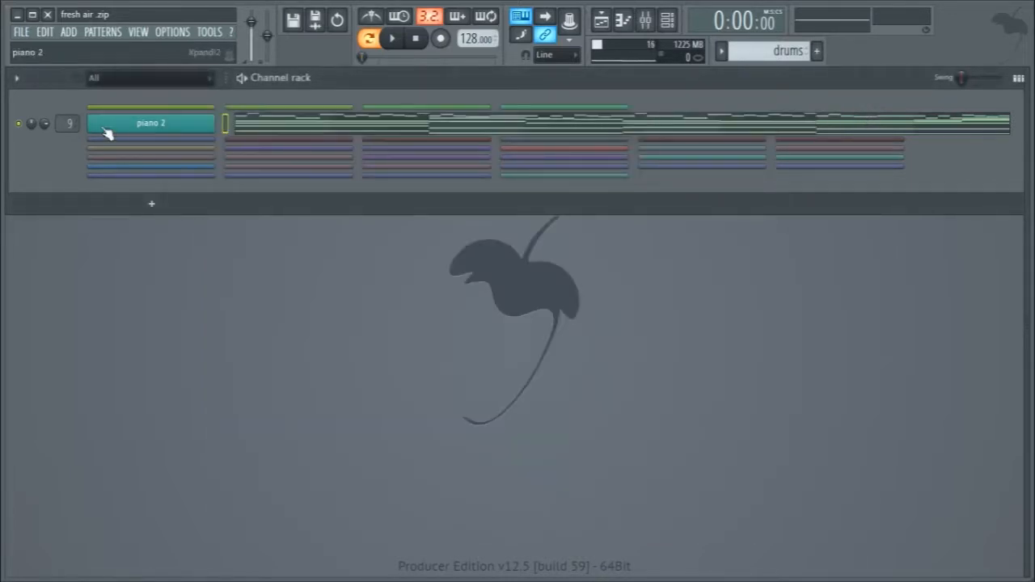
# - Open the mixer, stretch it across the full workspace and set its track layout to Wide
pyautogui.press('F9')
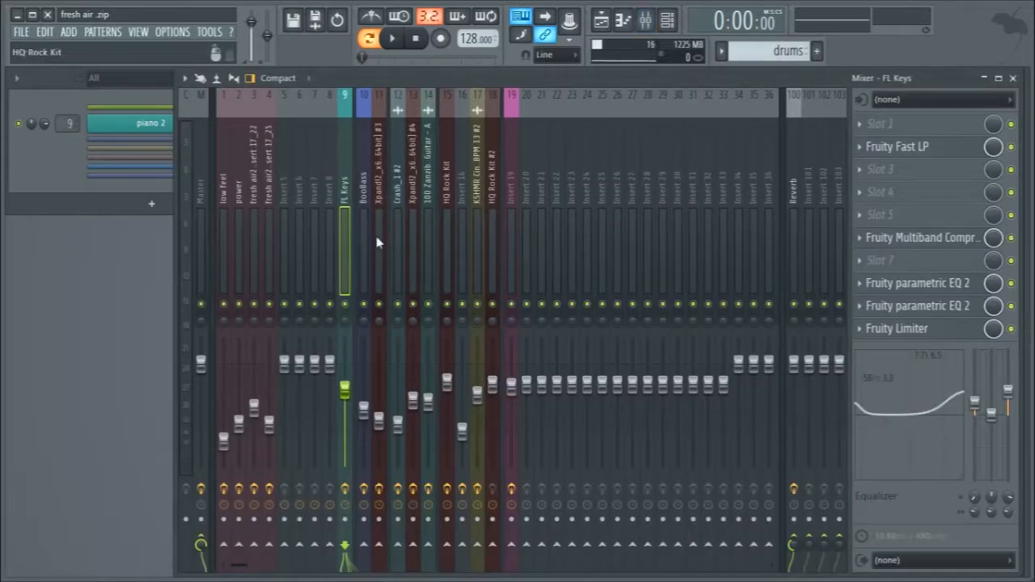
pyautogui.moveTo(177, 249); pyautogui.dragTo(4, 249)
pyautogui.click(130, 77)
pyautogui.click(123, 137)
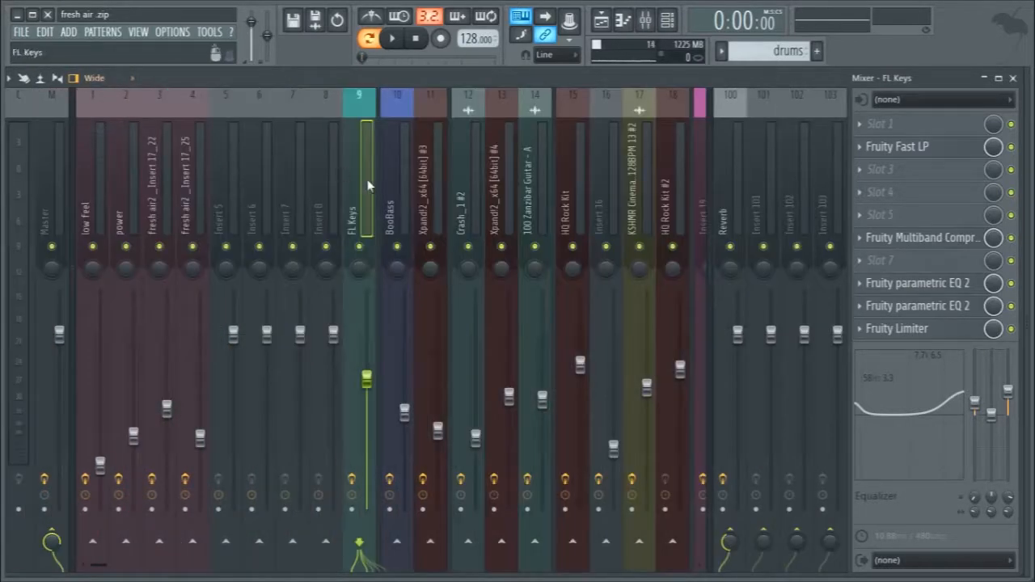
# - Open the Fruity Multiband Compressor on the FL Keys mixer track
pyautogui.click(368, 379)
pyautogui.click(911, 153)
pyautogui.click(910, 152)
pyautogui.click(910, 240)
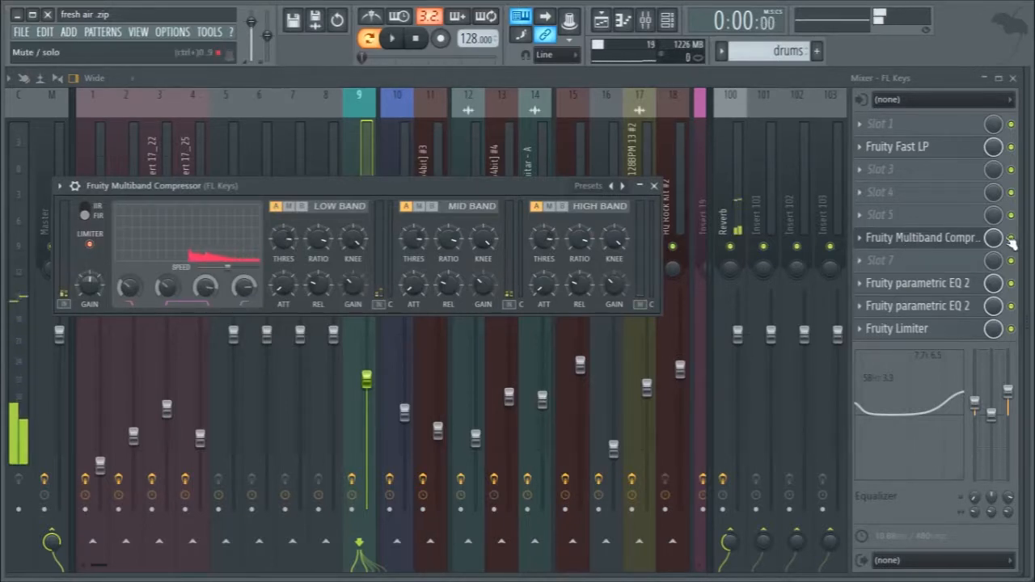
# - Bypass all effects on the FL Keys track and play the pattern with the system volume raised to 60
pyautogui.click(353, 480)
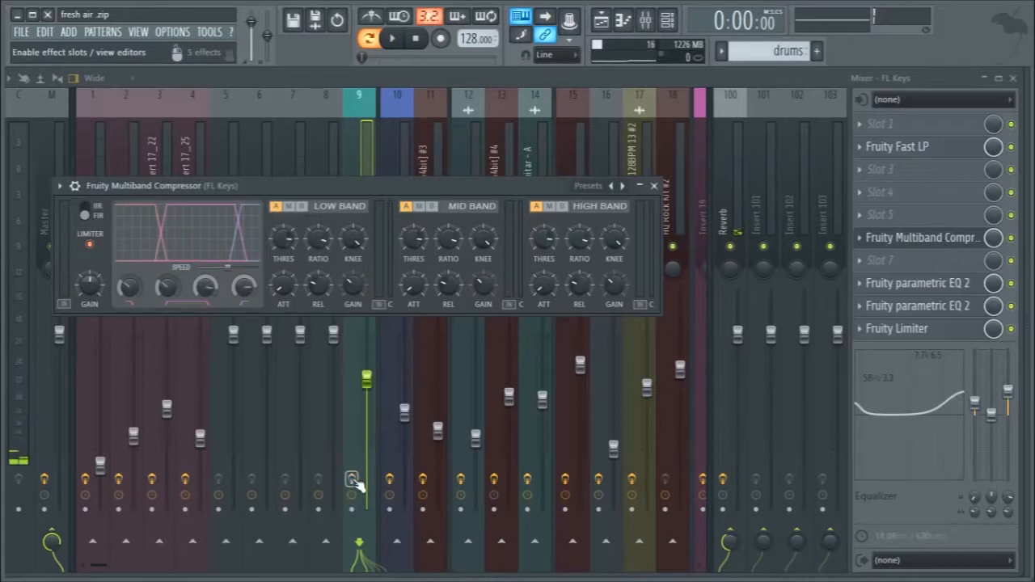
pyautogui.press('space')
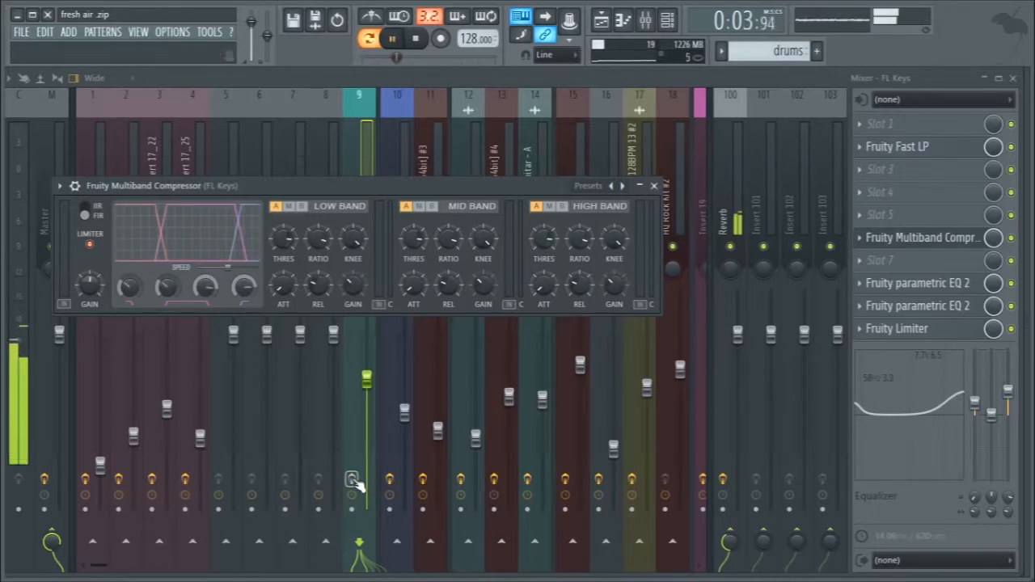
pyautogui.press('XF86AudioRaiseVolume')
pyautogui.press('XF86AudioRaiseVolume')
pyautogui.press('XF86AudioRaiseVolume')
pyautogui.press('XF86AudioRaiseVolume')
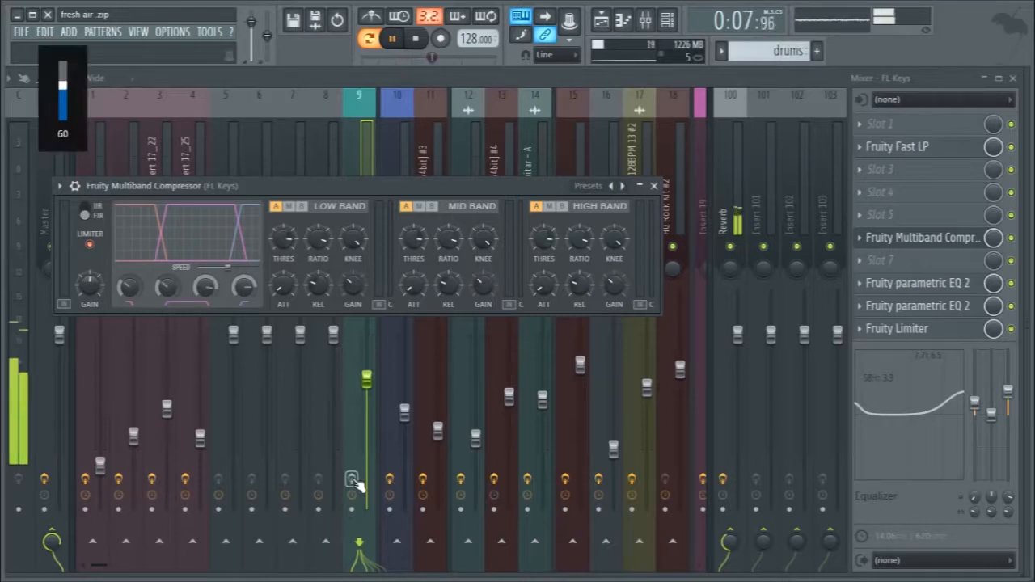
# - Re-enable the FL Keys effects, replay the pattern for comparison and close the Multiband Compressor
pyautogui.click(354, 481)
pyautogui.press('space')
pyautogui.press('space')
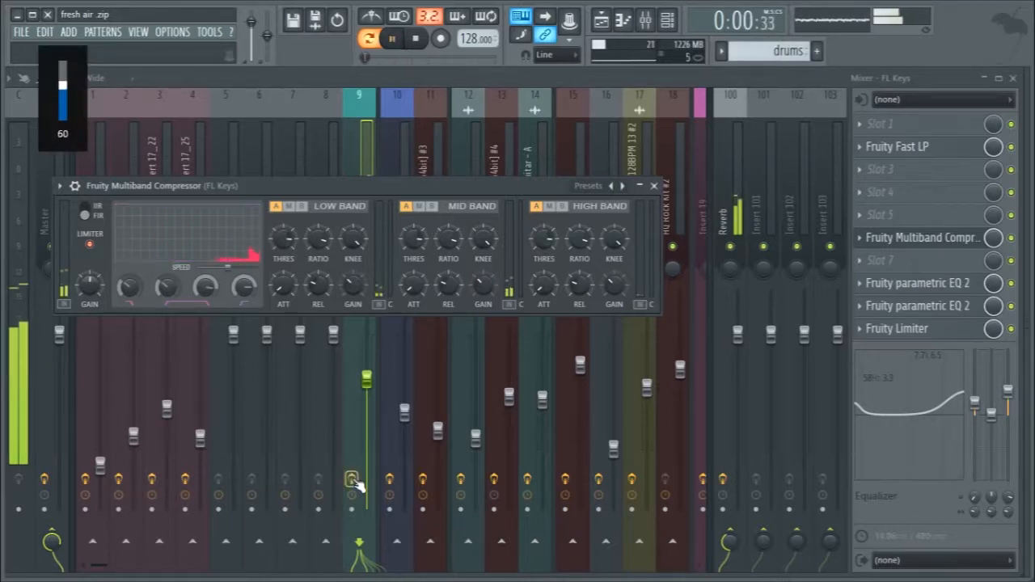
pyautogui.press('space')
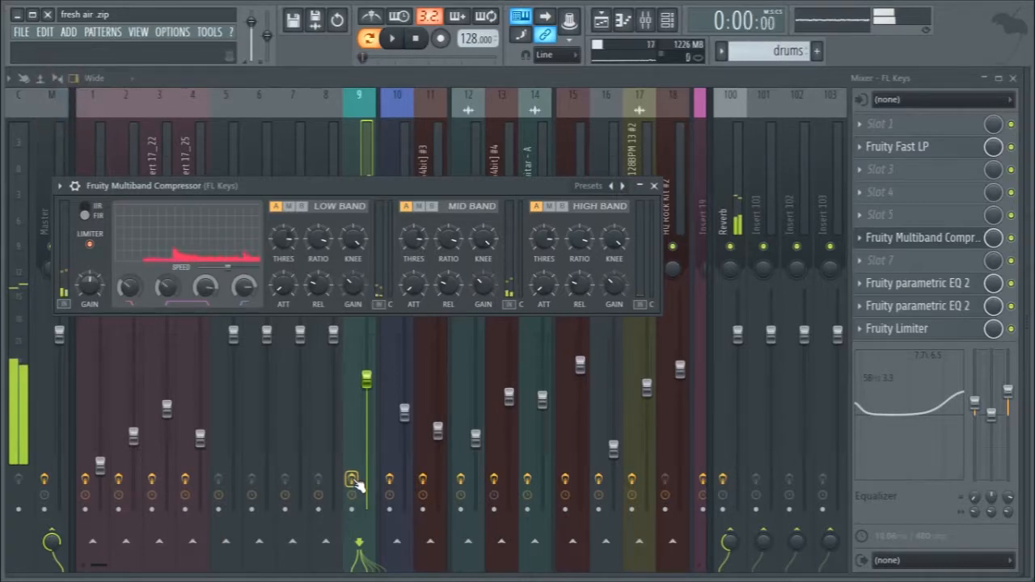
pyautogui.click(655, 185)
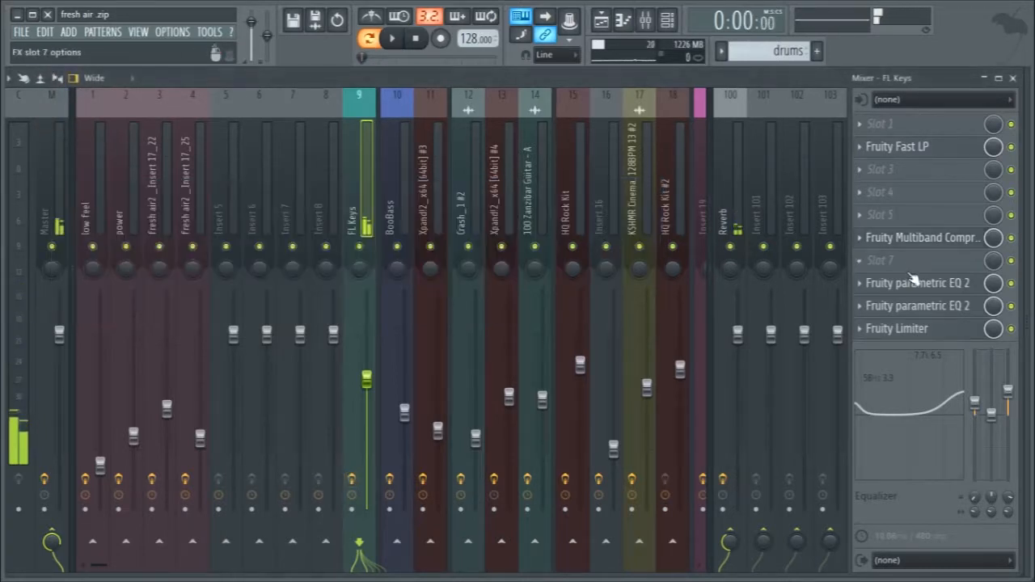
# - Show the band handles in the first Fruity parametric EQ 2 on FL Keys and audition its curve during playback
pyautogui.click(915, 283)
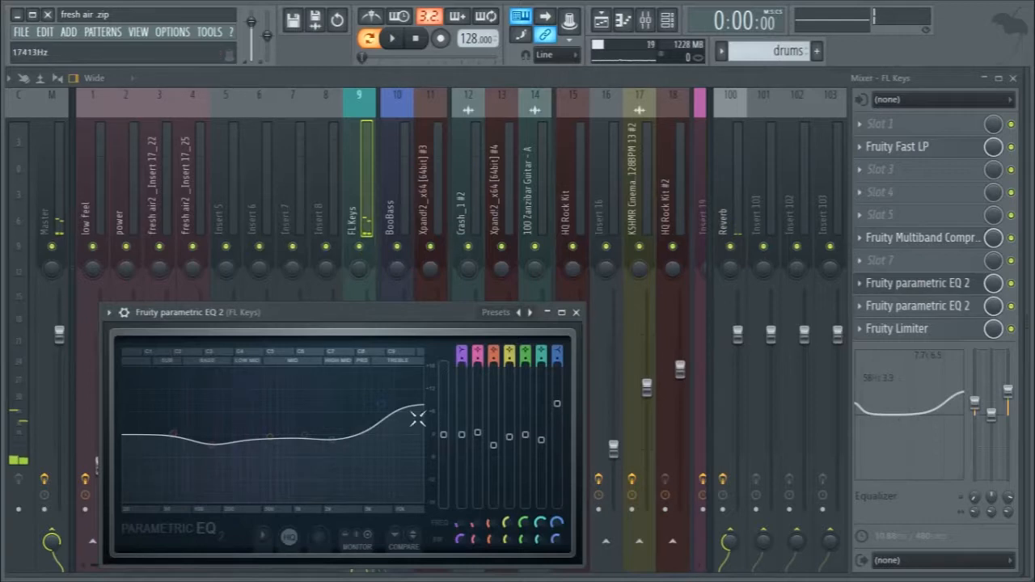
pyautogui.click(321, 538)
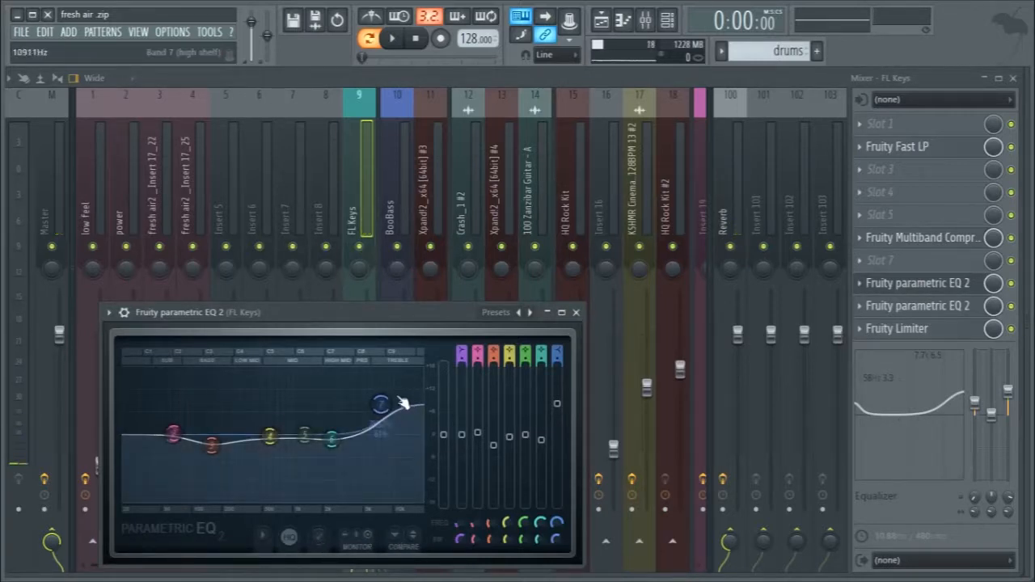
pyautogui.press('space')
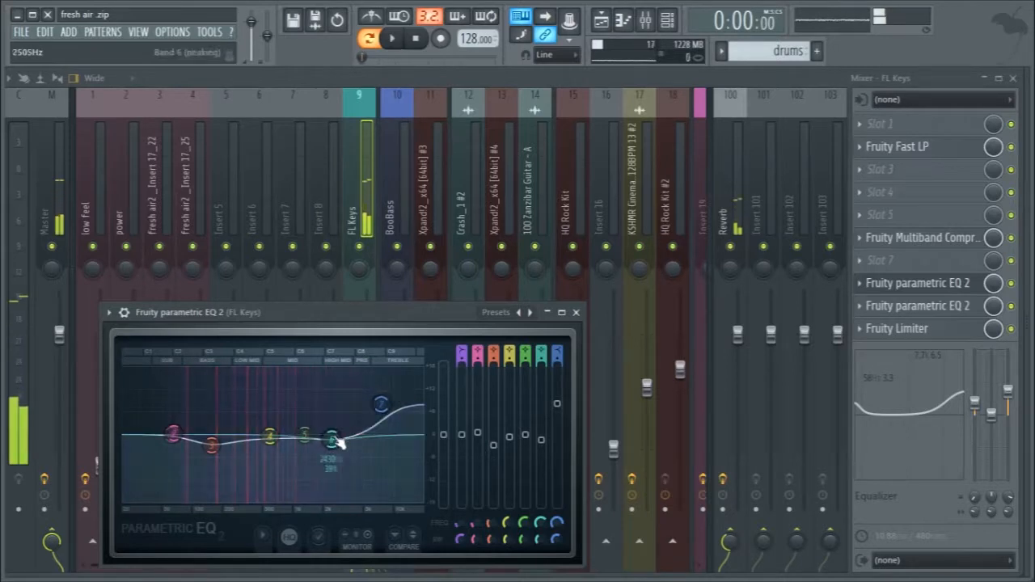
pyautogui.press('space')
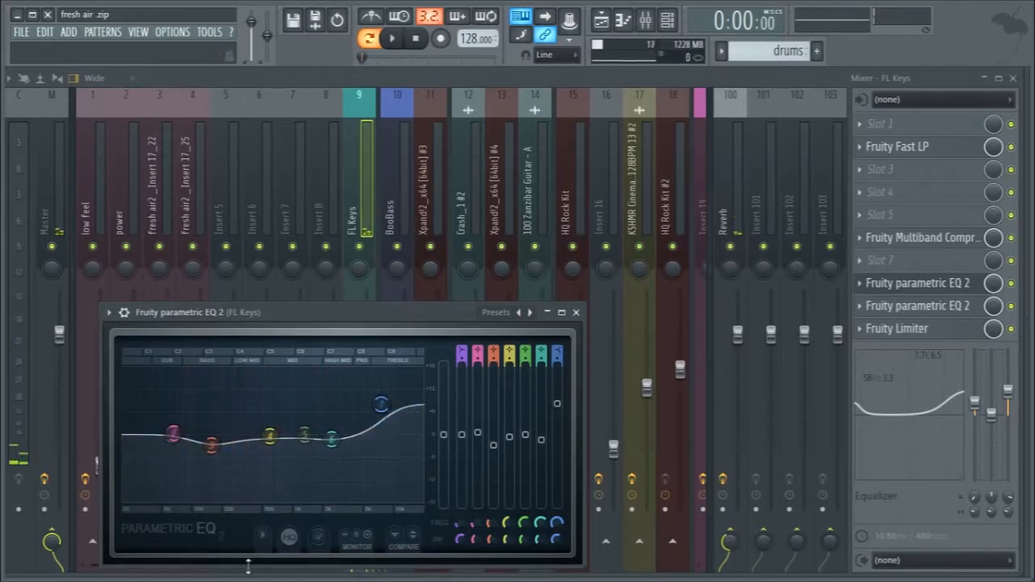
pyautogui.click(575, 312)
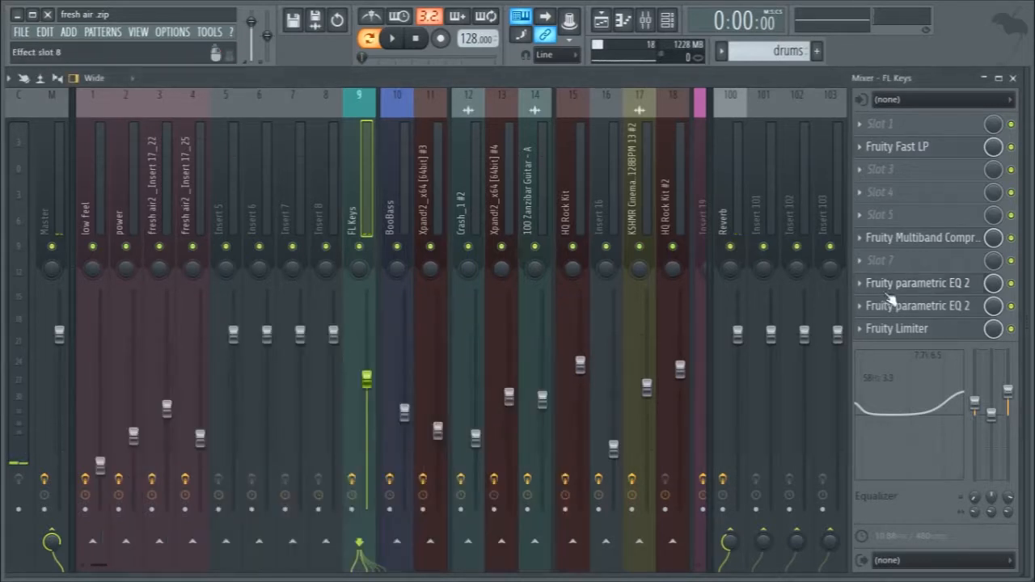
# - Open the second Fruity parametric EQ 2 on FL Keys and audition its high-pass and low-pass curve during playback
pyautogui.click(926, 308)
pyautogui.press('space')
pyautogui.press('space')
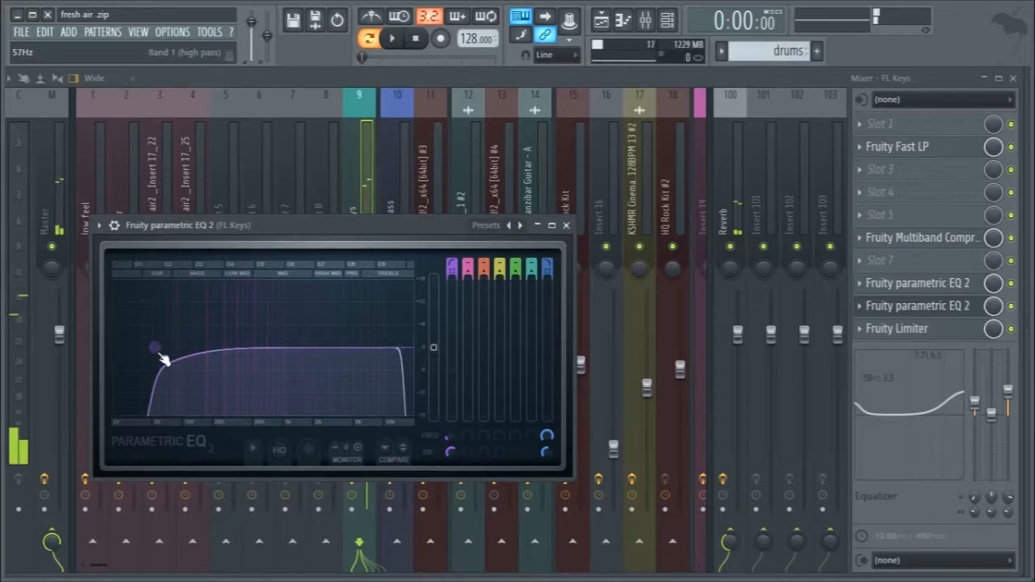
# - Point out the high-pass slope in the second FL Keys EQ and open the Fruity Limiter to inspect its loudness gain
pyautogui.moveTo(160, 368); pyautogui.dragTo(238, 361)
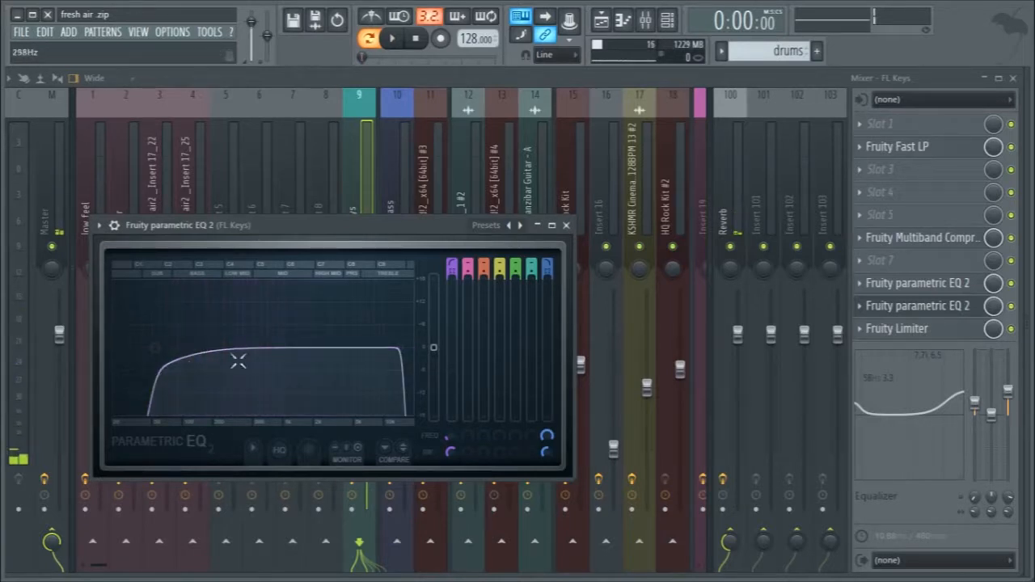
pyautogui.click(906, 335)
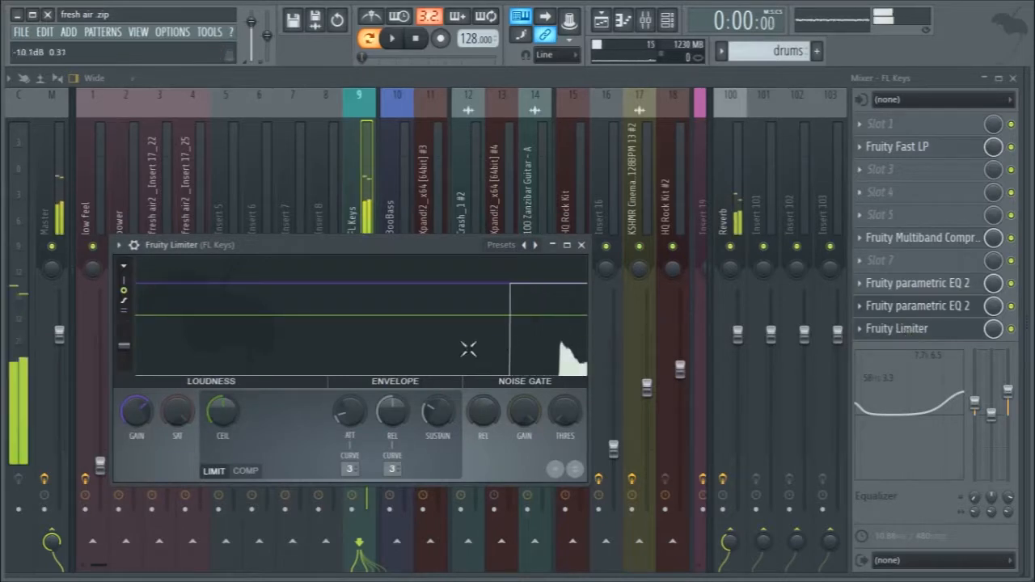
pyautogui.moveTo(150, 411); pyautogui.dragTo(150, 410)
# - Review the two parametric EQs, Multiband Compressor and Fast LP on FL Keys, closing the compressor and first EQ
pyautogui.click(958, 305)
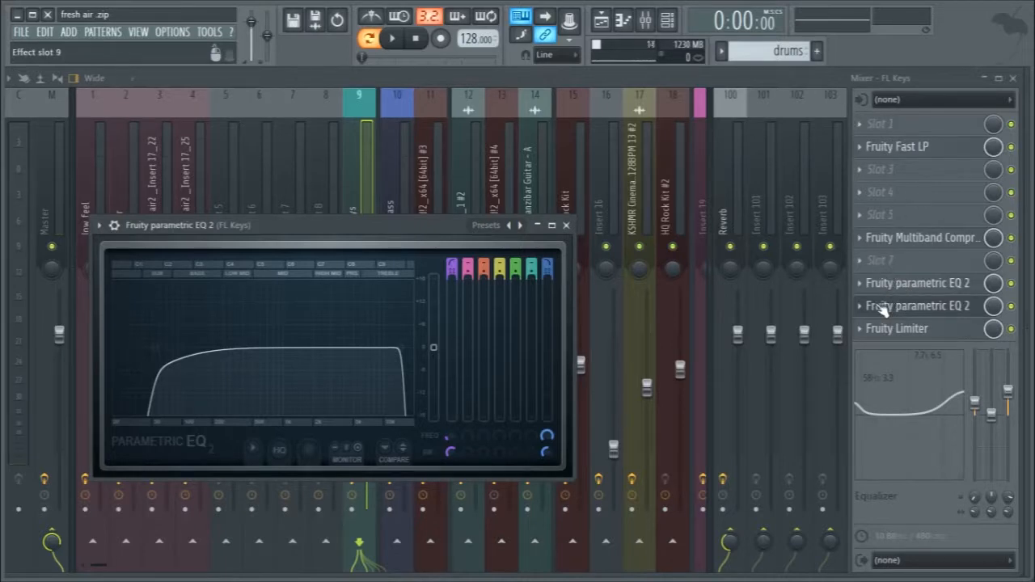
pyautogui.click(935, 283)
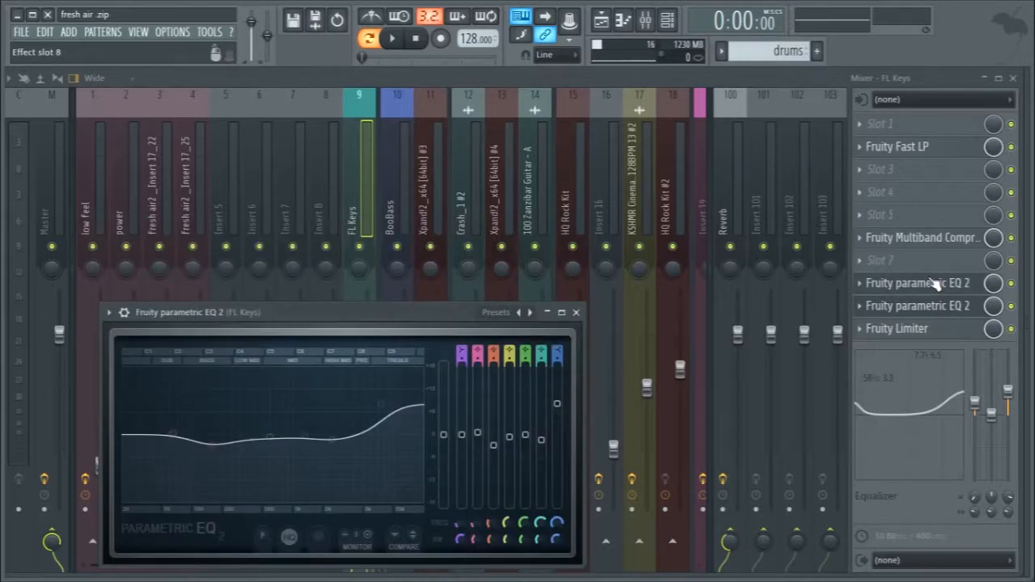
pyautogui.click(927, 236)
pyautogui.click(943, 146)
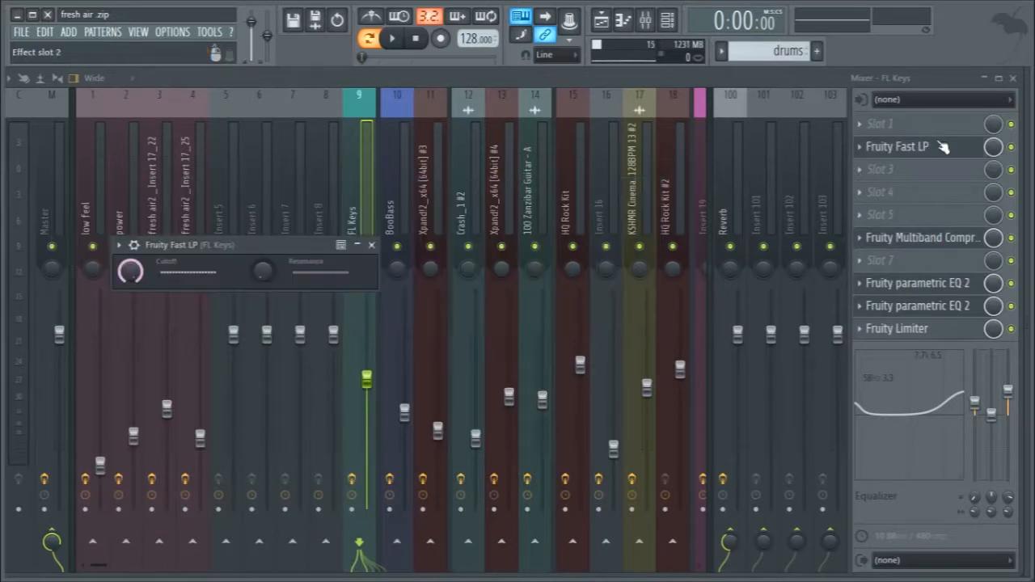
pyautogui.click(943, 147)
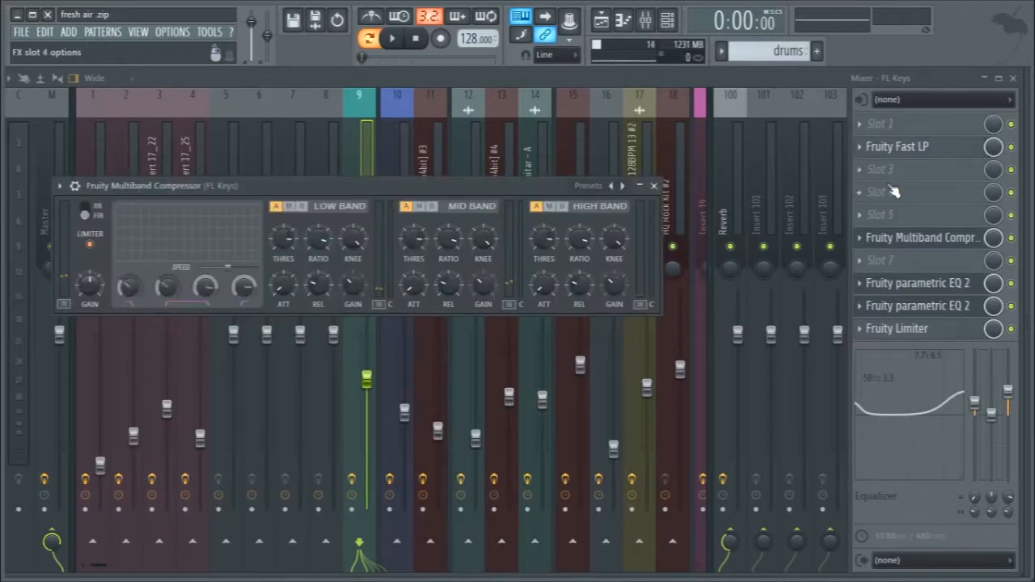
pyautogui.click(653, 185)
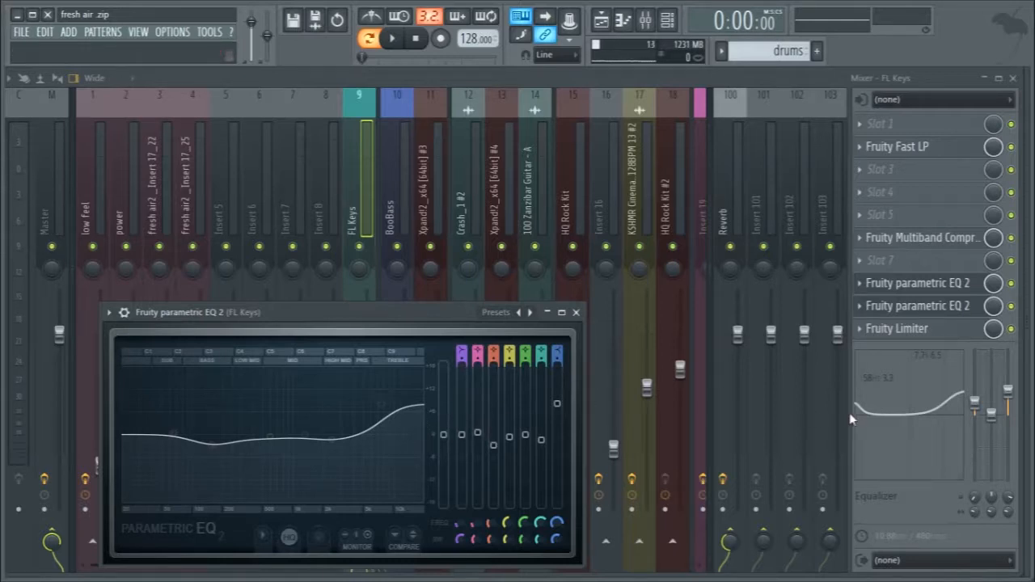
pyautogui.click(576, 313)
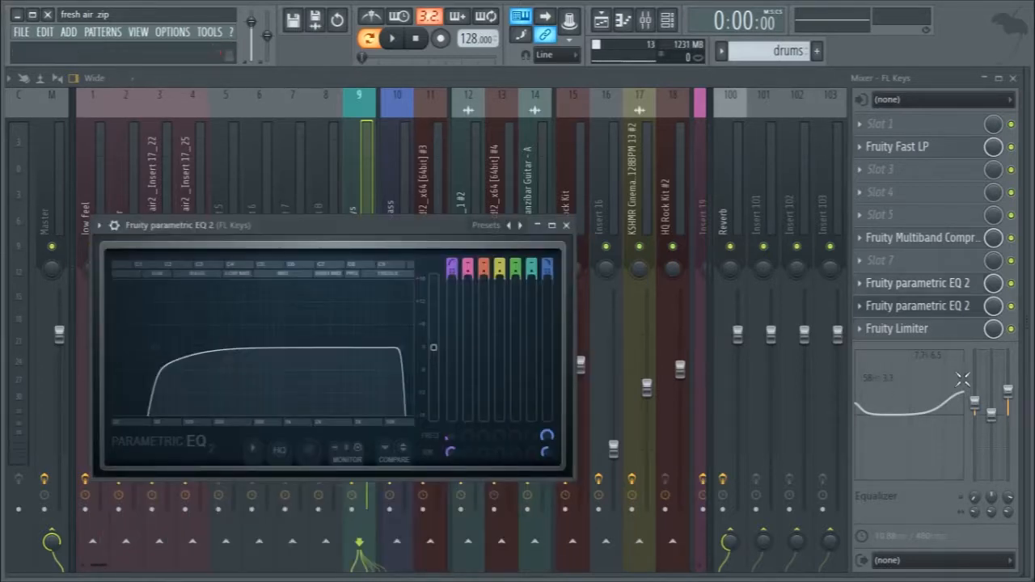
# - Inspect the FL Keys track equalizer and the Reverb track's effects, return to FL Keys and close the mixer
pyautogui.moveTo(992, 414)
pyautogui.mouseDown()
pyautogui.moveTo(992, 378)
pyautogui.moveTo(992, 414)
pyautogui.mouseUp()
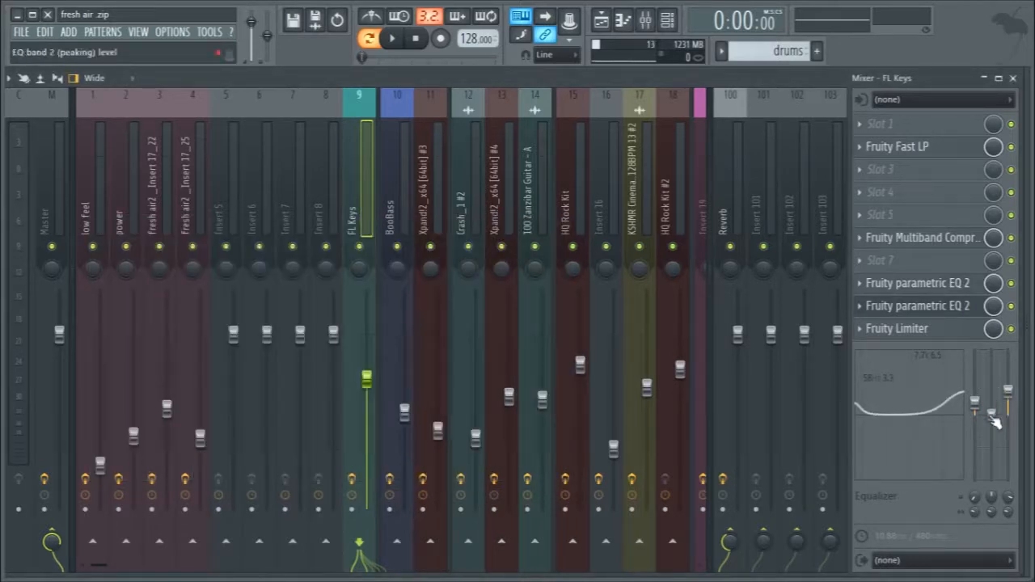
pyautogui.click(722, 207)
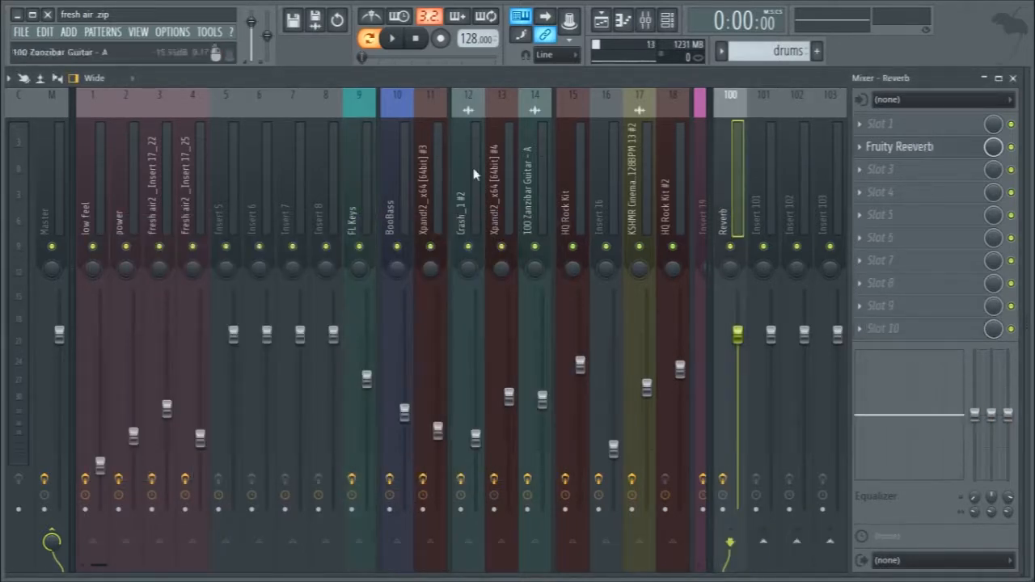
pyautogui.click(361, 175)
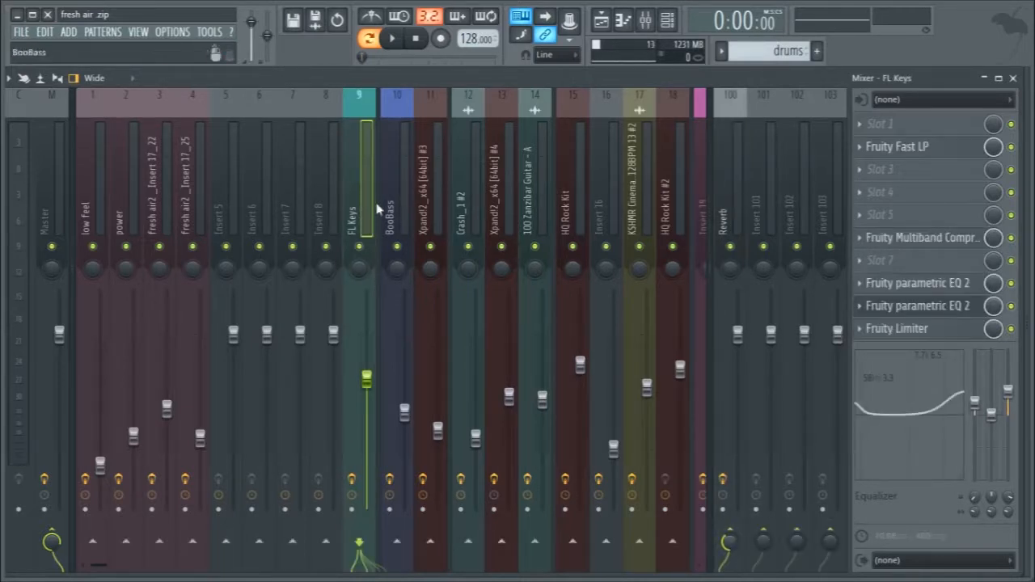
pyautogui.click(1011, 77)
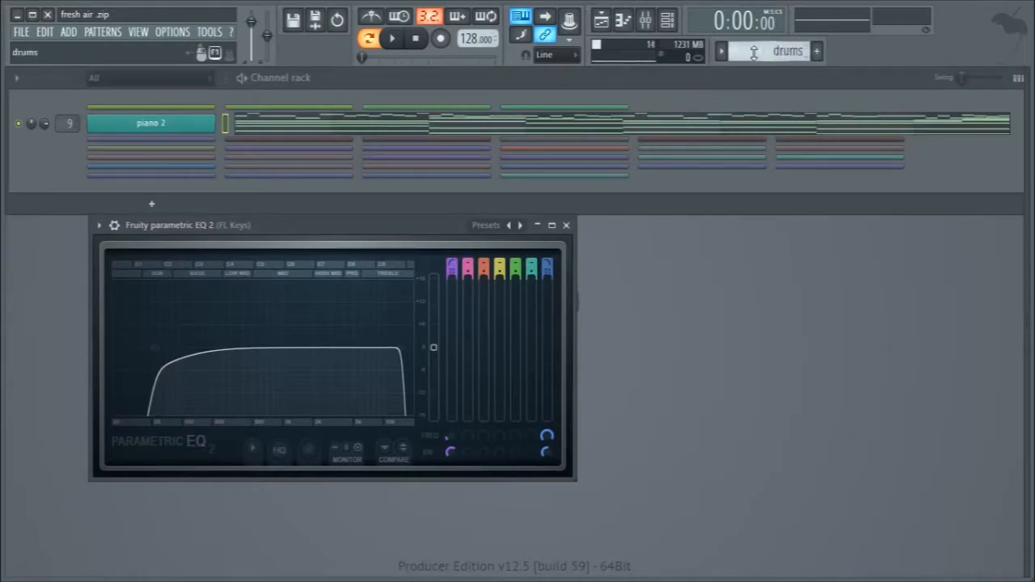
# - Audition the piano 2 patterns Pattern 3, P= CHORDS and P= CHORDS #4
pyautogui.press('space')
pyautogui.scroll(-1, 754, 52)
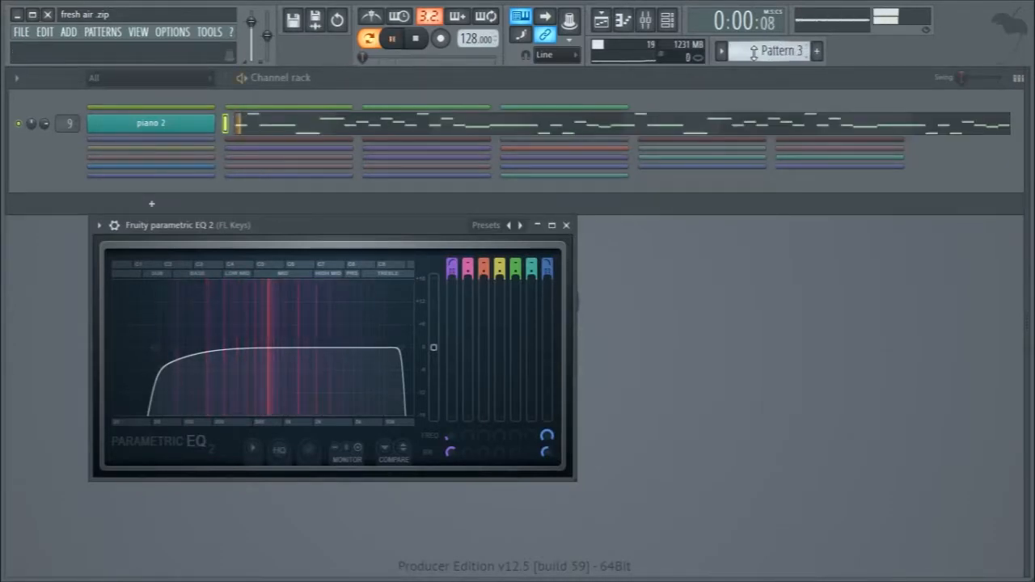
pyautogui.press('space')
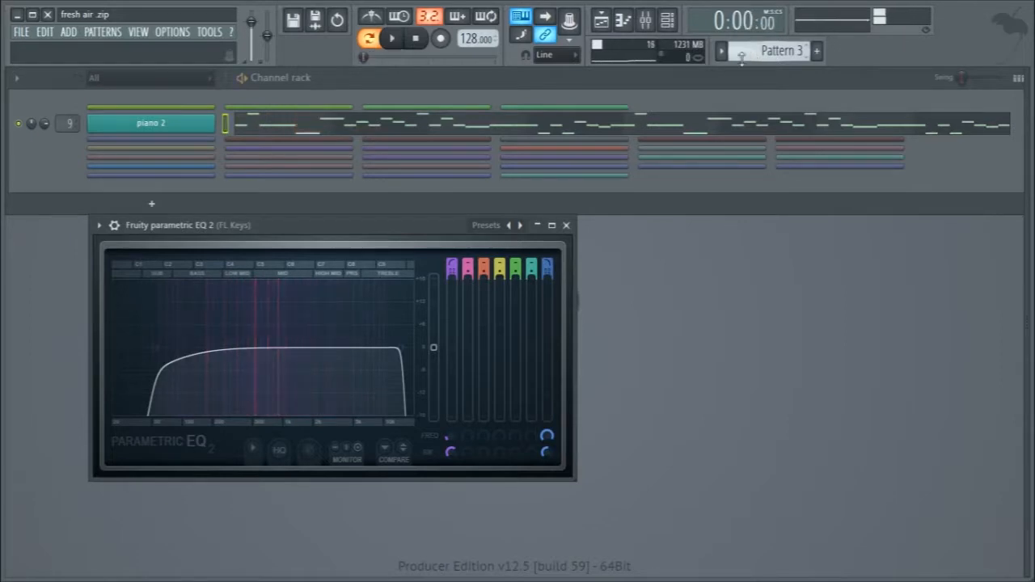
pyautogui.scroll(1, 785, 40)
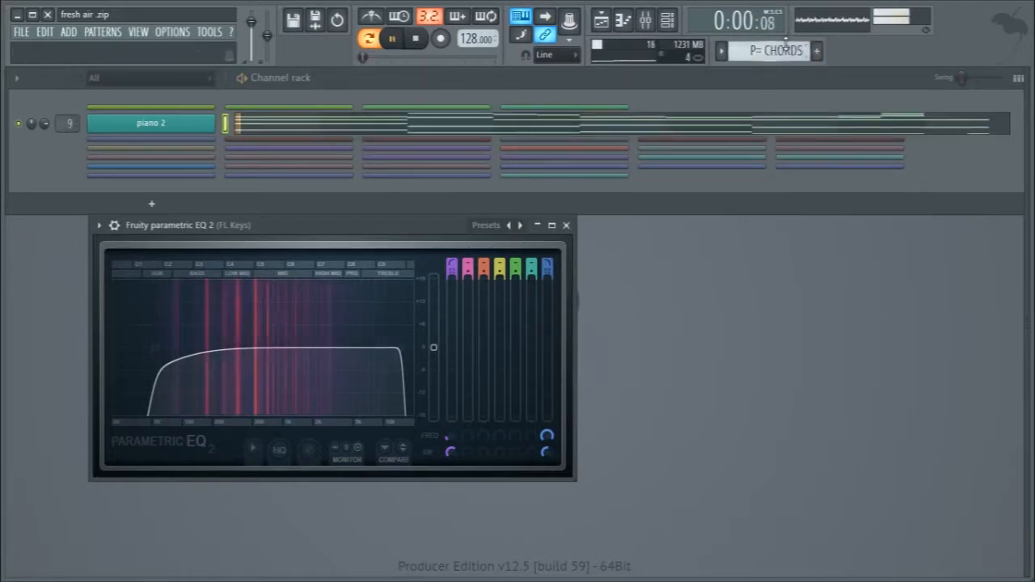
pyautogui.scroll(1, 785, 40)
pyautogui.press('space')
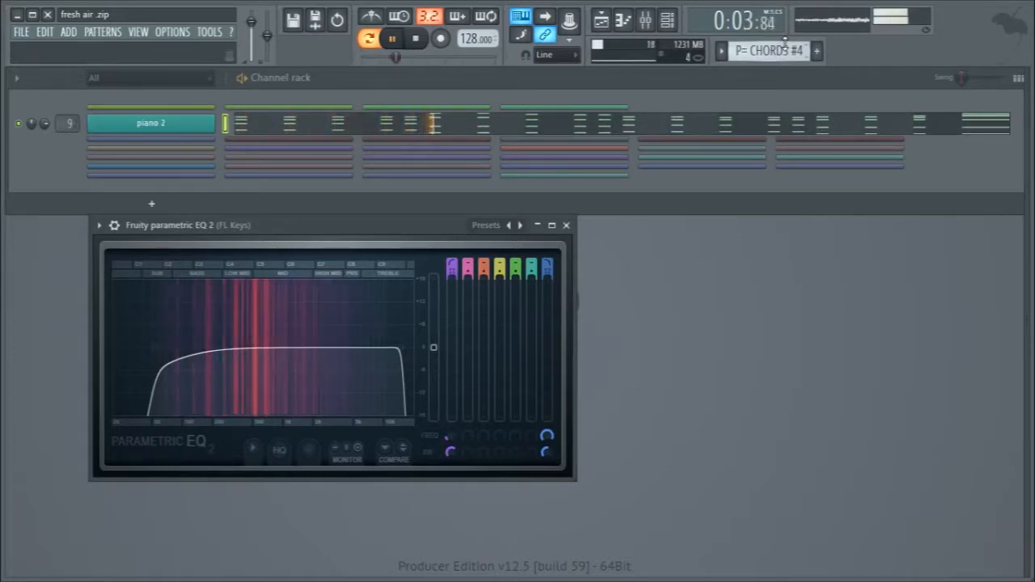
pyautogui.press('space')
# - Examine the P= CHORDS #4 notes of piano 2 in the piano roll and close it
pyautogui.click(194, 123)
pyautogui.click(189, 124)
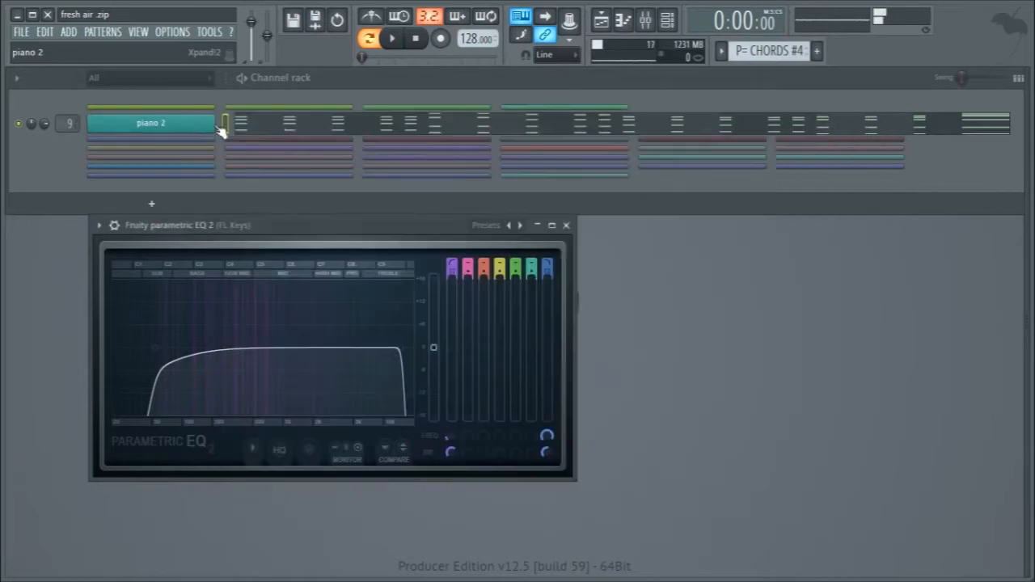
pyautogui.click(242, 129)
pyautogui.scroll(-1, 495, 245)
pyautogui.scroll(-6, 495, 247)
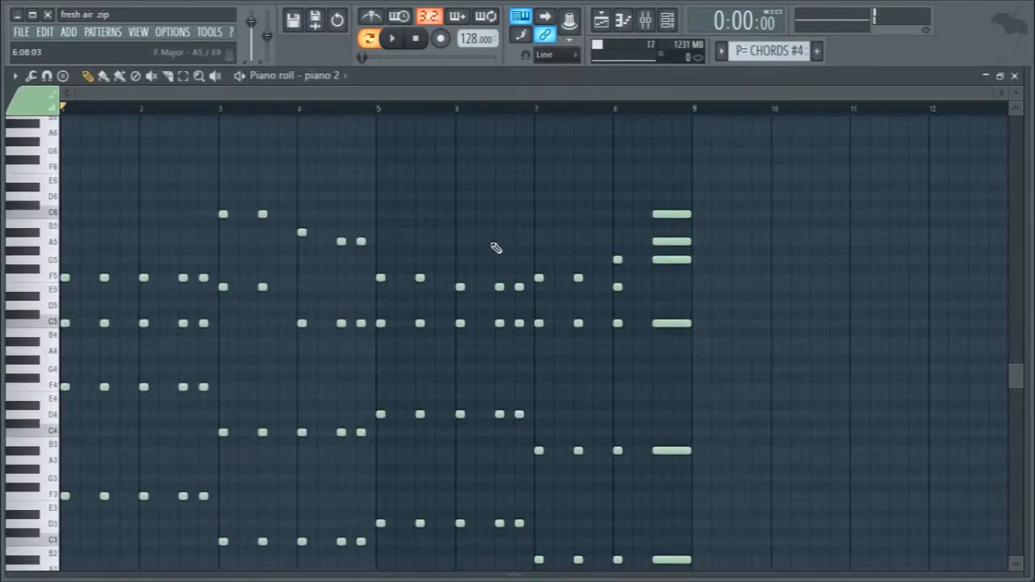
pyautogui.click(1014, 76)
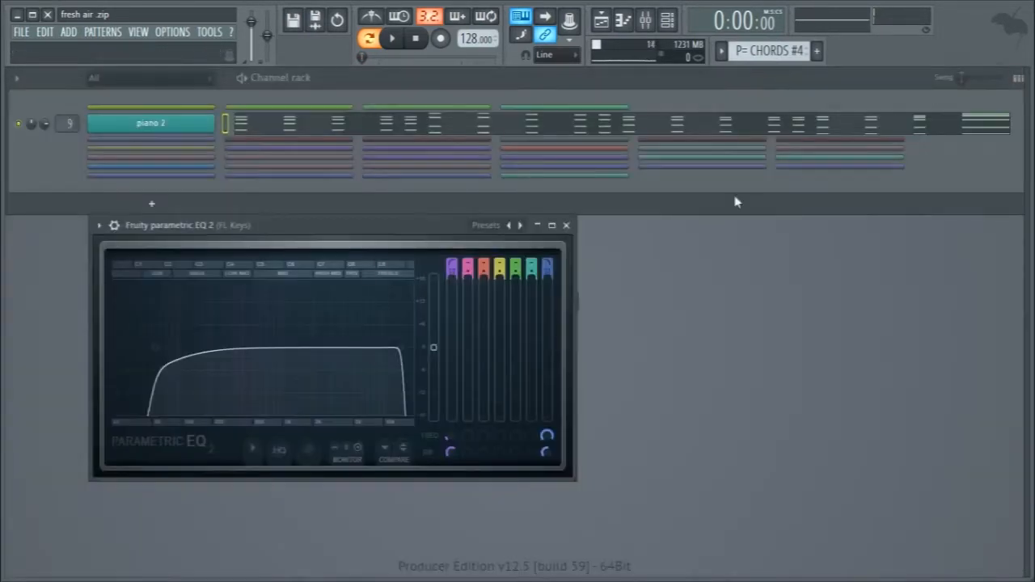
# - Close the remaining parametric EQ 2, switch to the BASS pattern and play it
pyautogui.scroll(1, 763, 51)
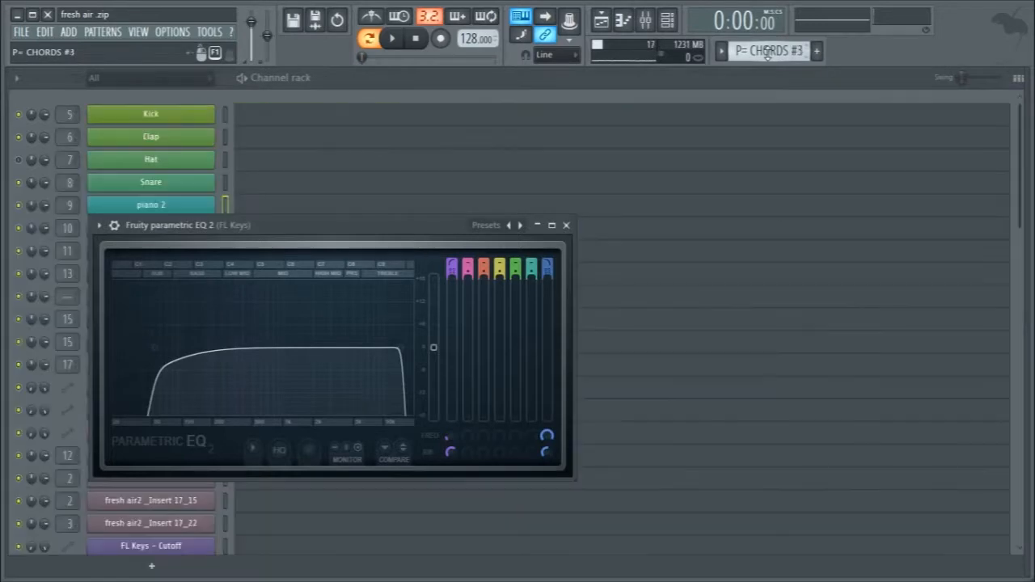
pyautogui.click(567, 225)
pyautogui.scroll(-8, 688, 162)
pyautogui.scroll(1, 762, 51)
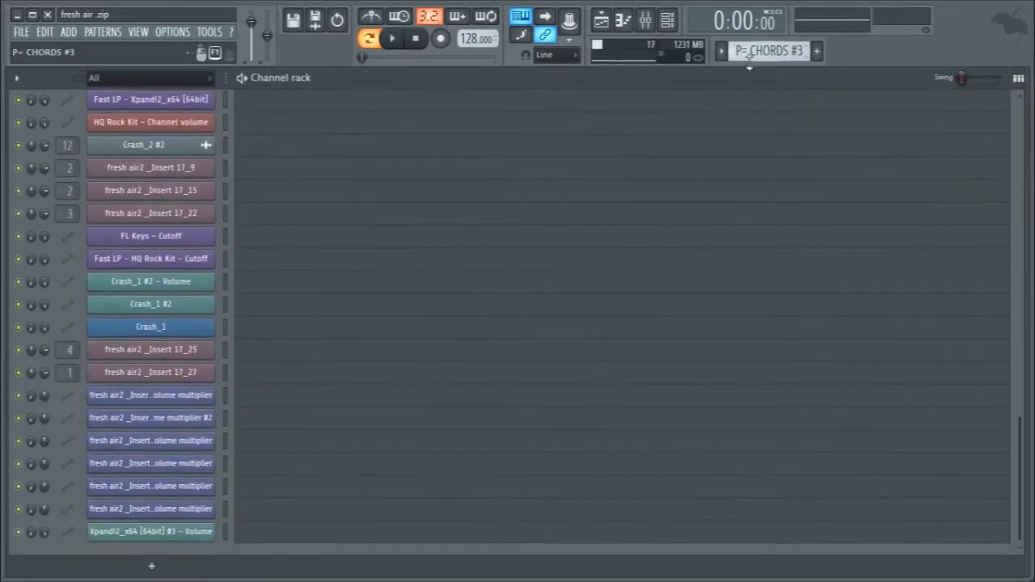
pyautogui.scroll(2, 751, 51)
pyautogui.press('space')
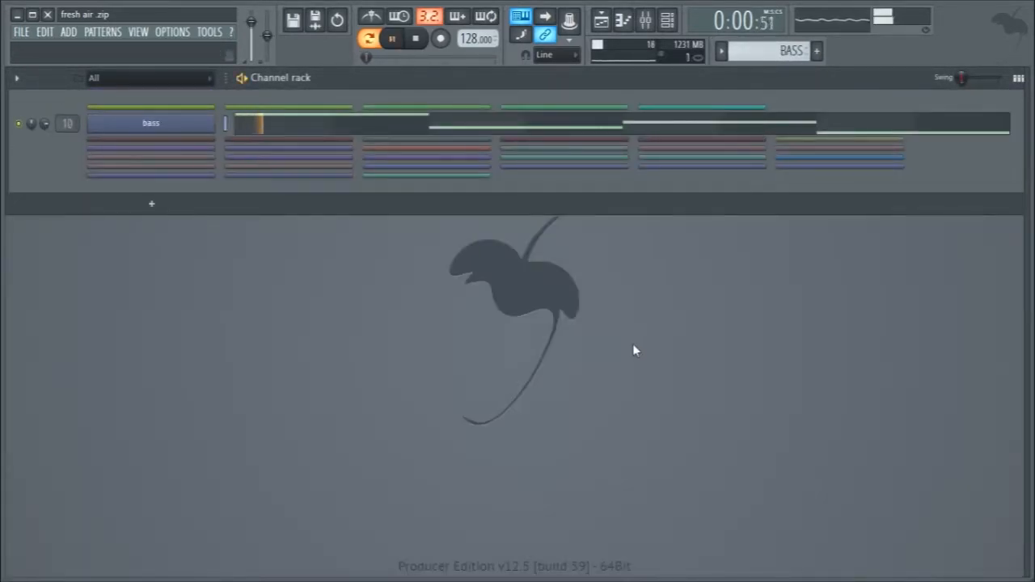
# - Show the Full Finger Bass preset in the bass channel's Xpand!2, stop playback and close the instrument
pyautogui.click(148, 125)
pyautogui.press('space')
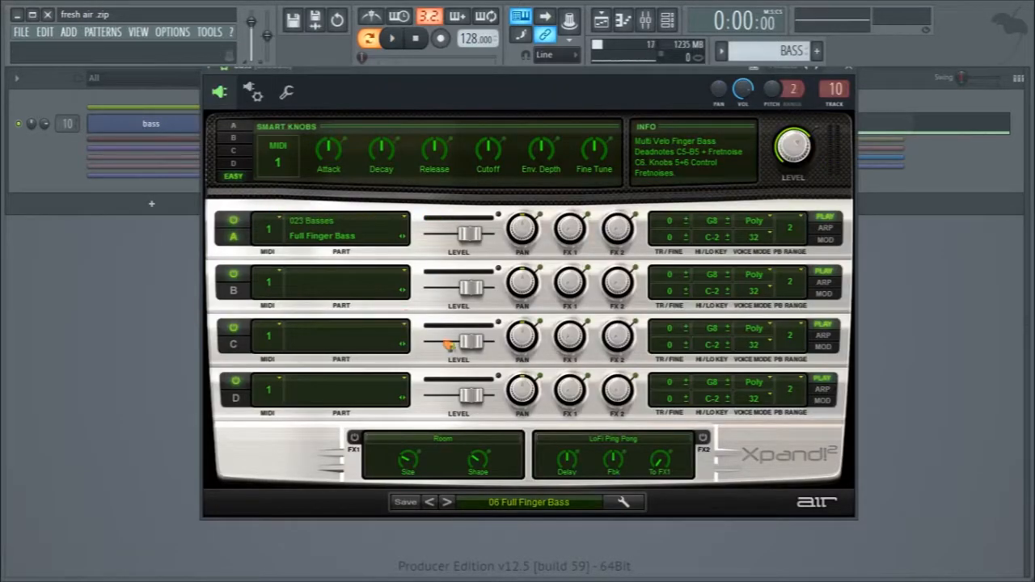
pyautogui.click(849, 71)
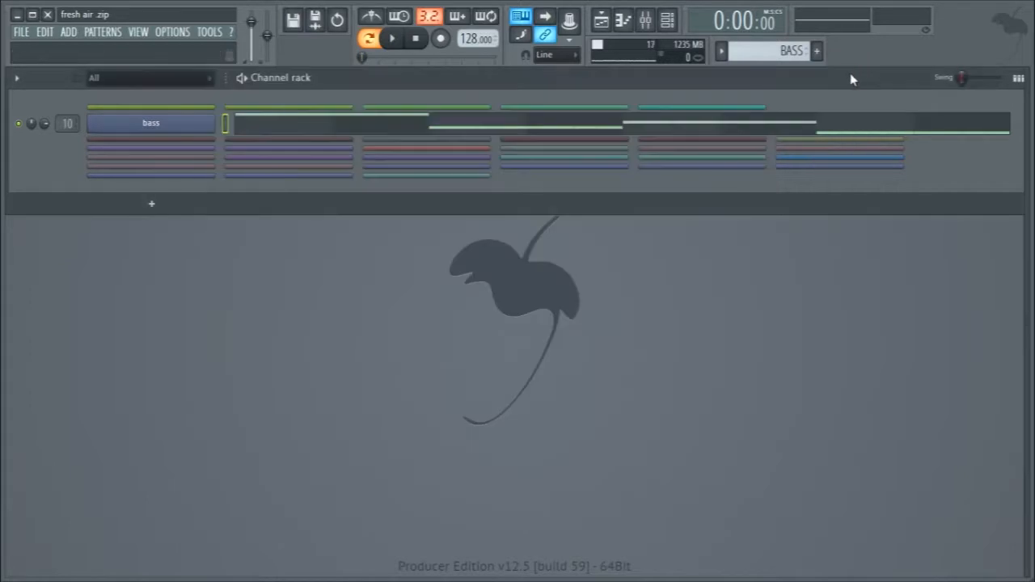
# - Show the BooBass track in the mixer while auditioning the BASS pattern
pyautogui.press('F9')
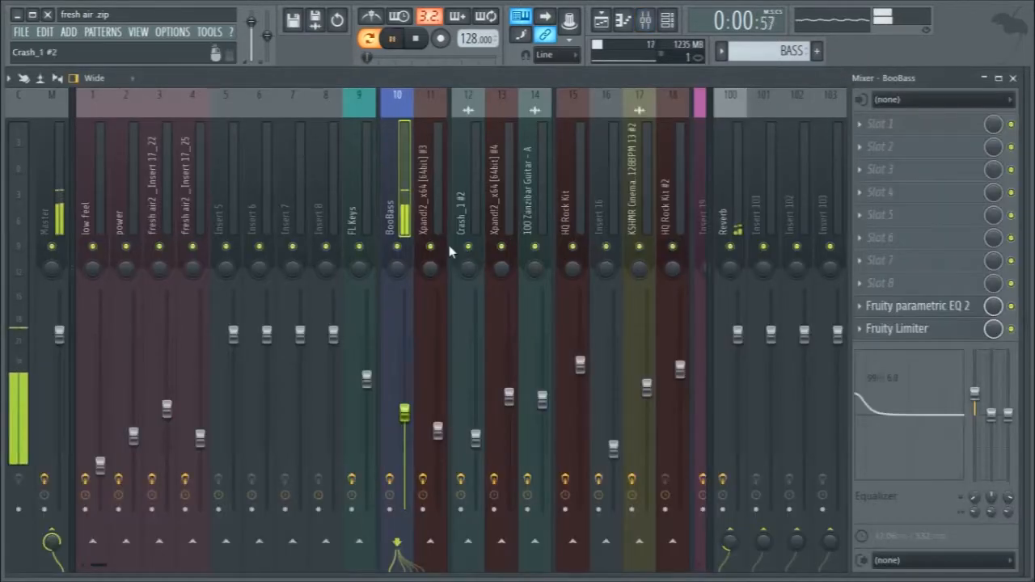
pyautogui.press('space')
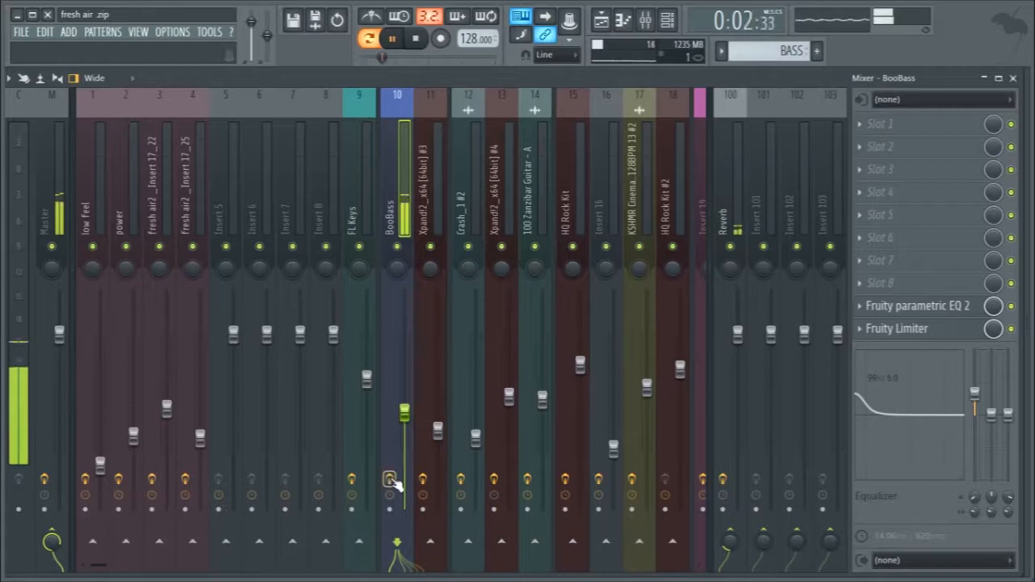
pyautogui.press('space')
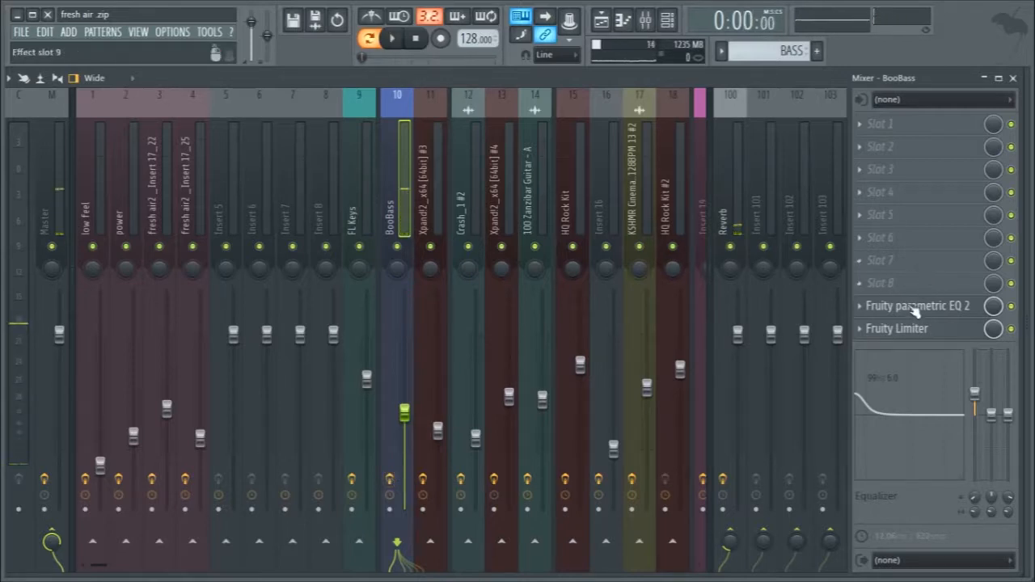
# - Inspect the high-pass band of the BooBass Fruity parametric EQ 2, and close both the EQ and the mixer
pyautogui.click(914, 307)
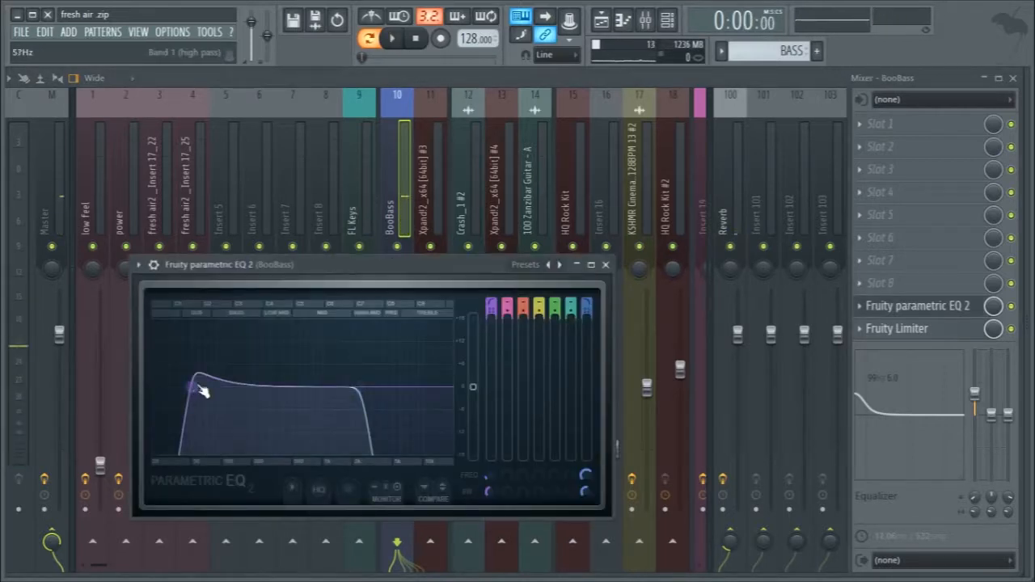
pyautogui.moveTo(194, 393); pyautogui.dragTo(191, 394)
pyautogui.click(605, 264)
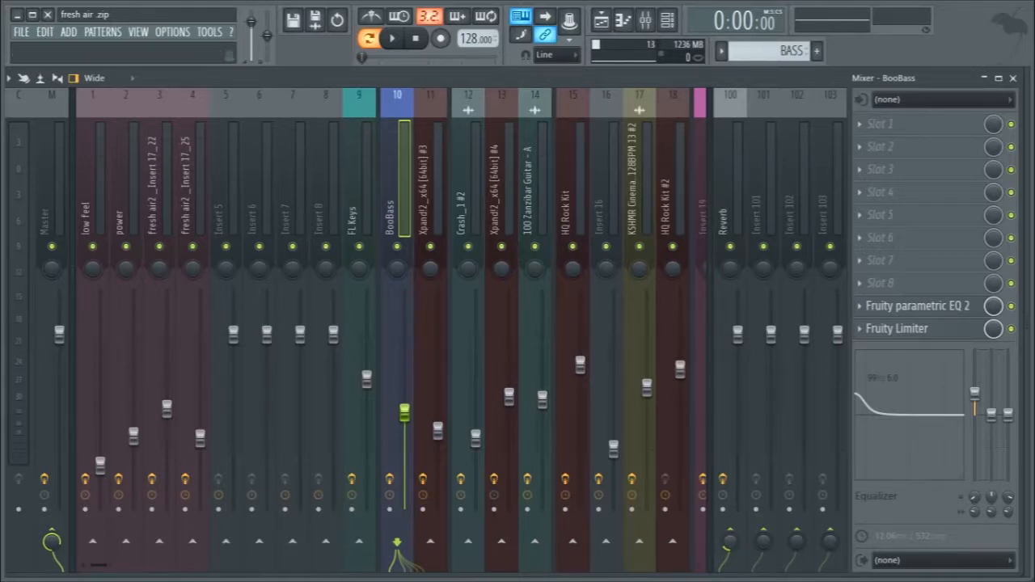
pyautogui.click(1012, 78)
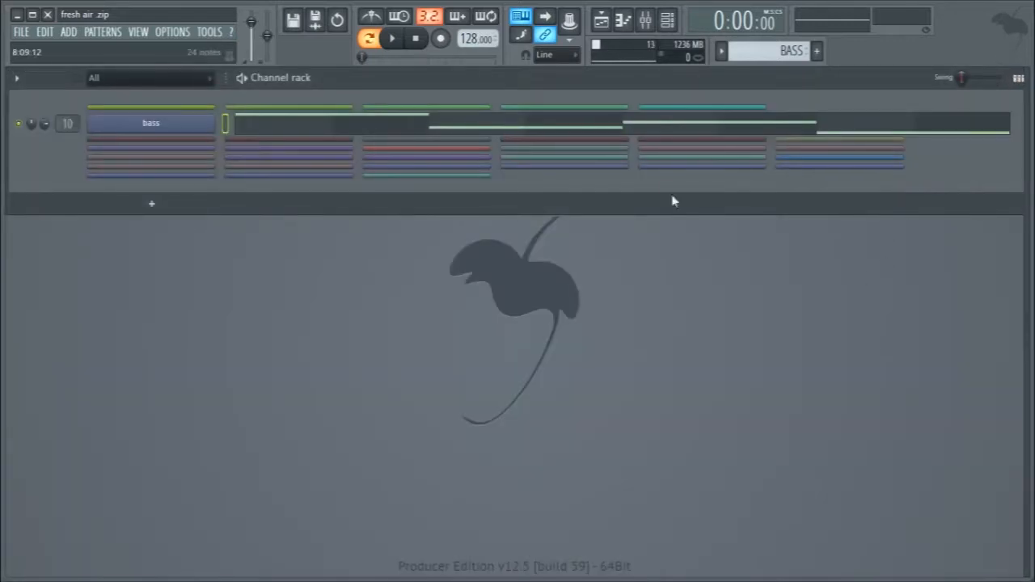
# - Audition the BASS #2 pattern and the piano 2 melody in Pattern 10
pyautogui.moveTo(768, 51); pyautogui.dragTo(768, 43)
pyautogui.press('space')
pyautogui.press('space')
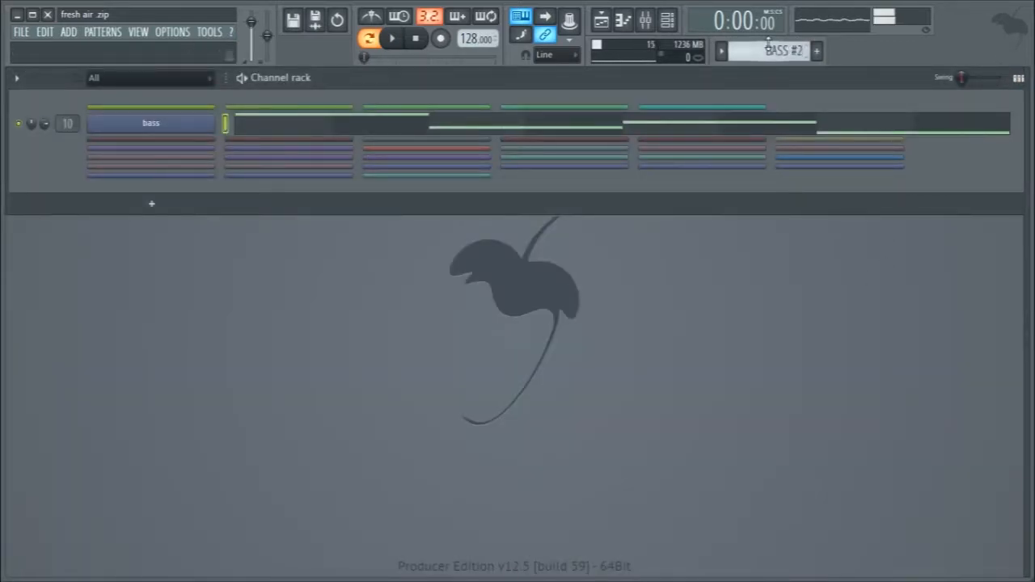
pyautogui.scroll(1, 768, 44)
pyautogui.press('space')
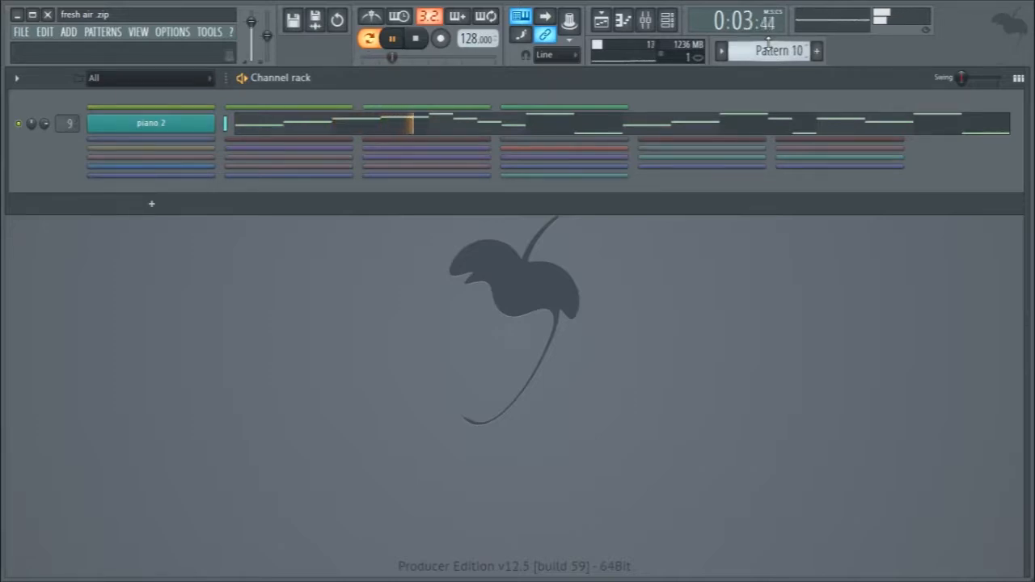
pyautogui.press('space')
# - Show the Ambient Piano preset of piano 2, close the instrument and switch to Pattern 11
pyautogui.click(177, 126)
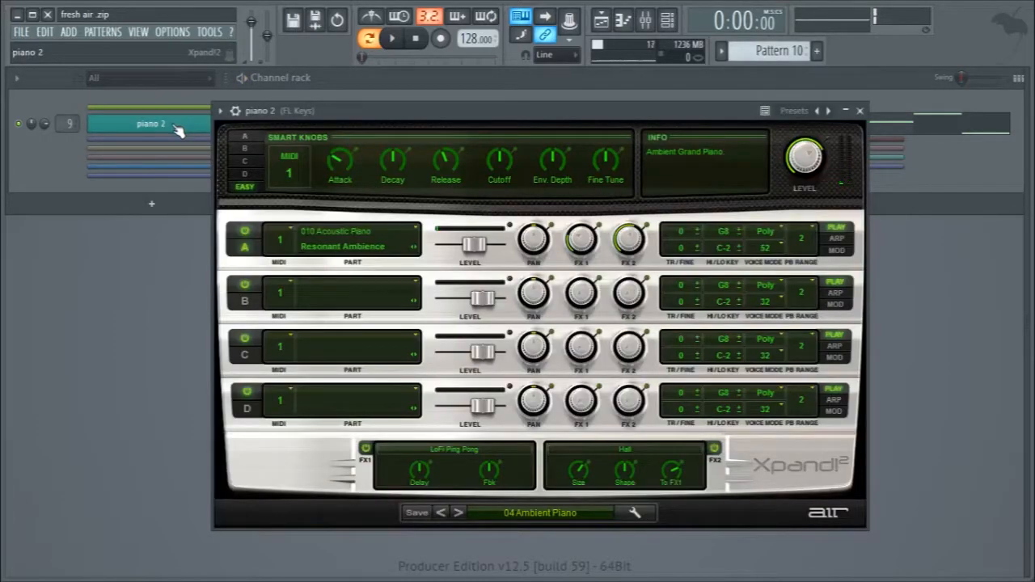
pyautogui.click(176, 126)
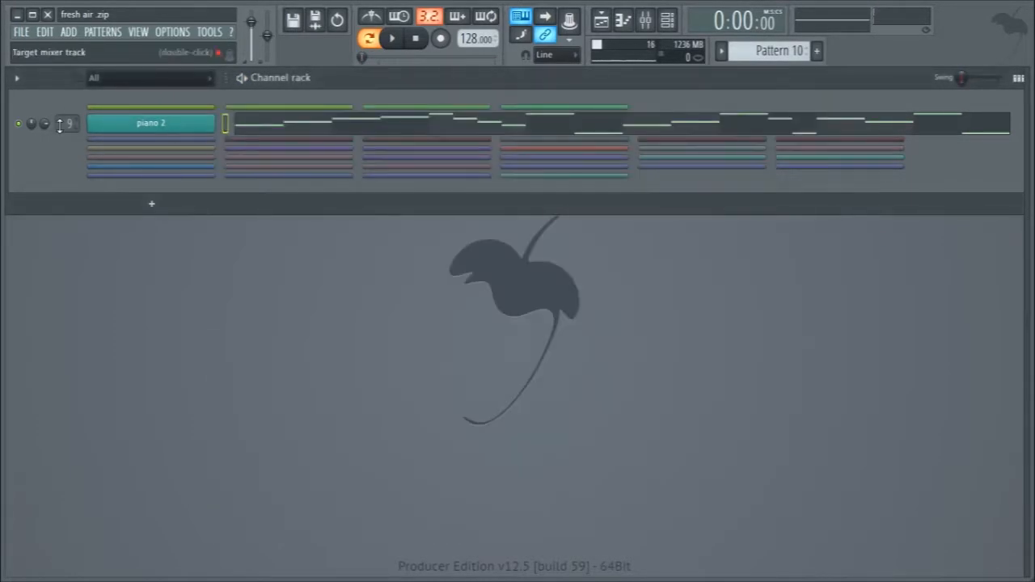
pyautogui.scroll(-1, 778, 51)
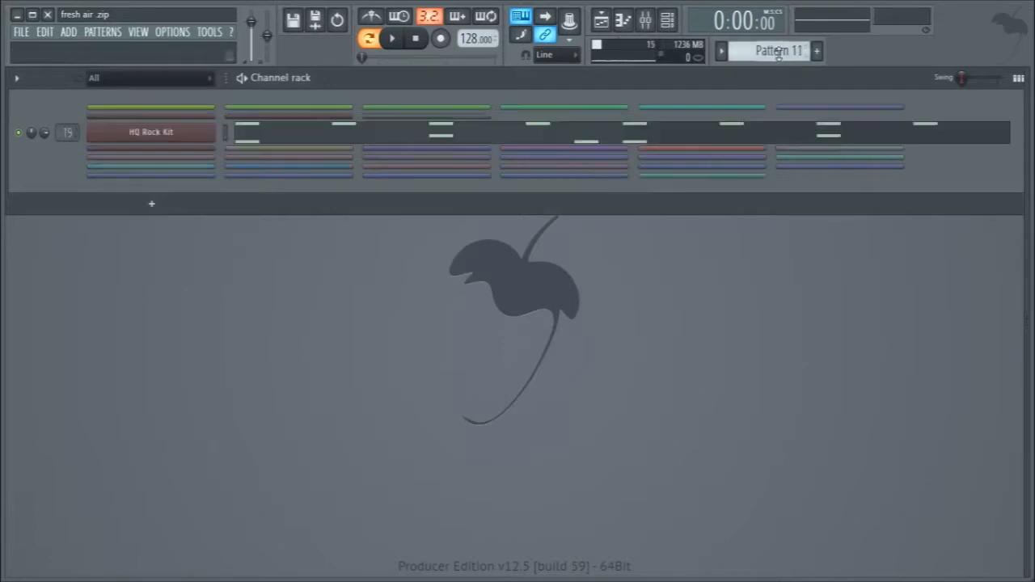
# - Audition the HQ Rock Kit drum part of Pattern 11
pyautogui.press('space')
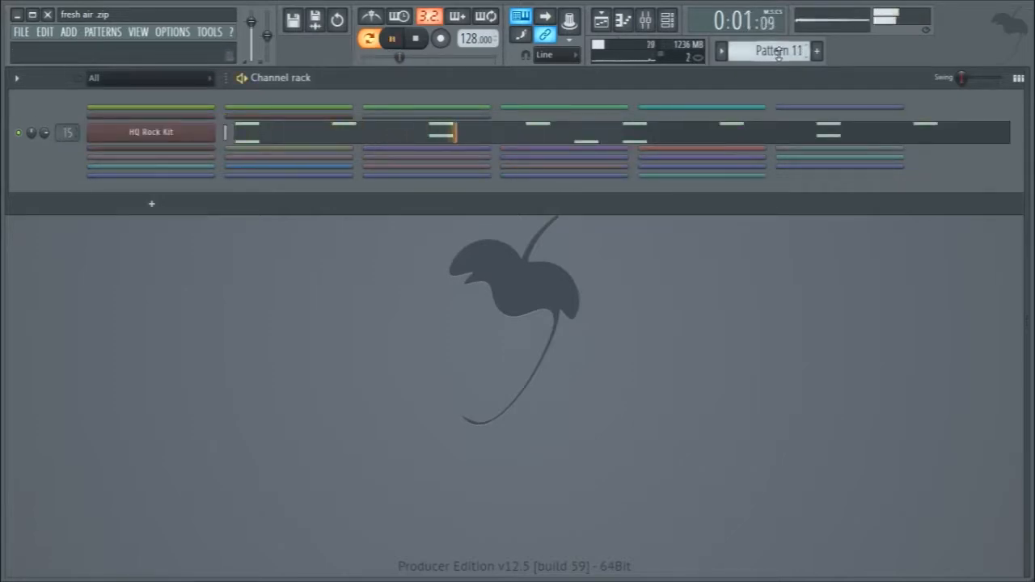
pyautogui.press('space')
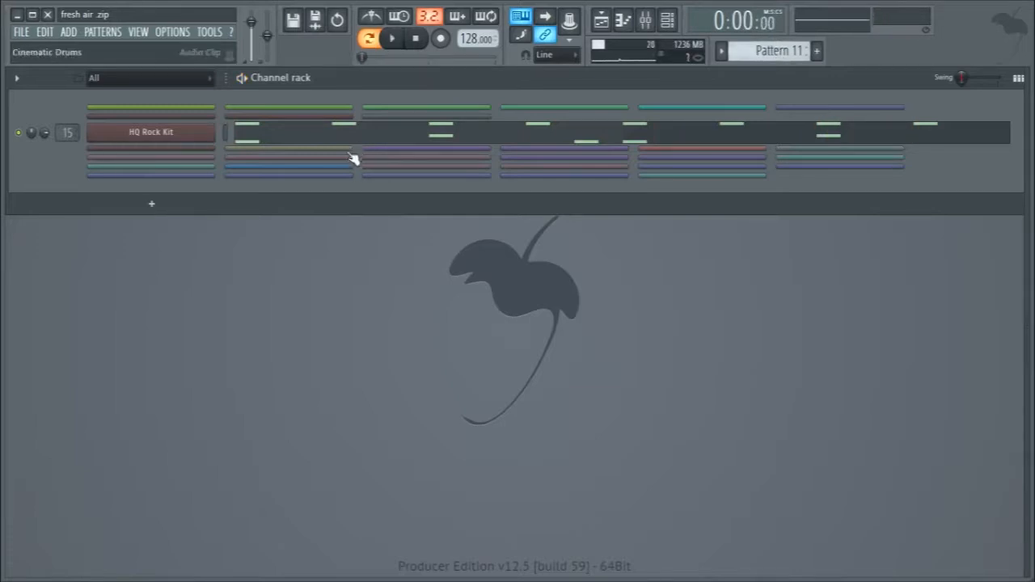
pyautogui.press('F9')
pyautogui.press('F9')
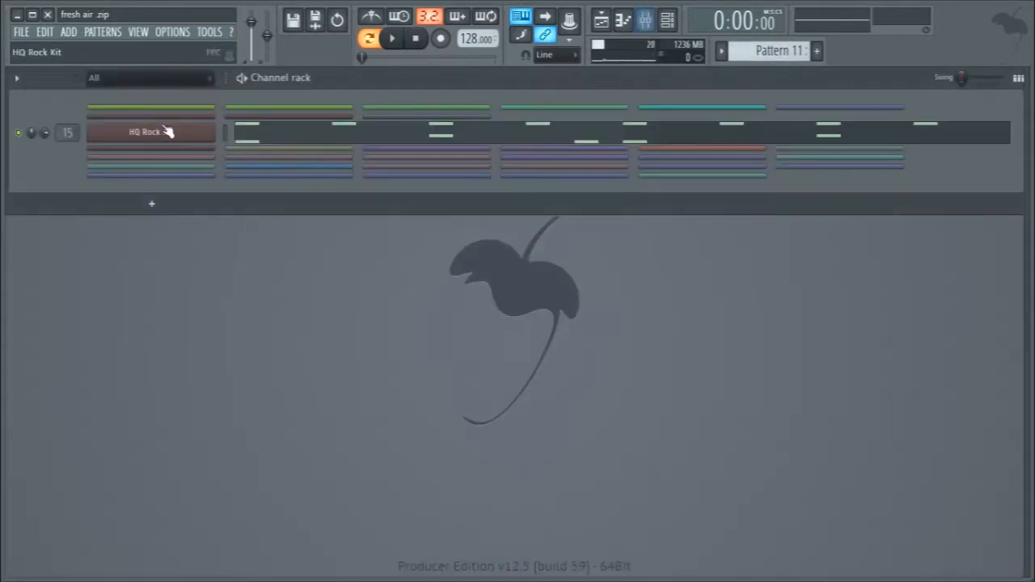
# - Show the FPC instrument of the HQ Rock Kit channel, choose the HQ Rock Kit preset among the acoustic kits, and close the instrument
pyautogui.click(162, 132)
pyautogui.moveTo(339, 122); pyautogui.dragTo(353, 229)
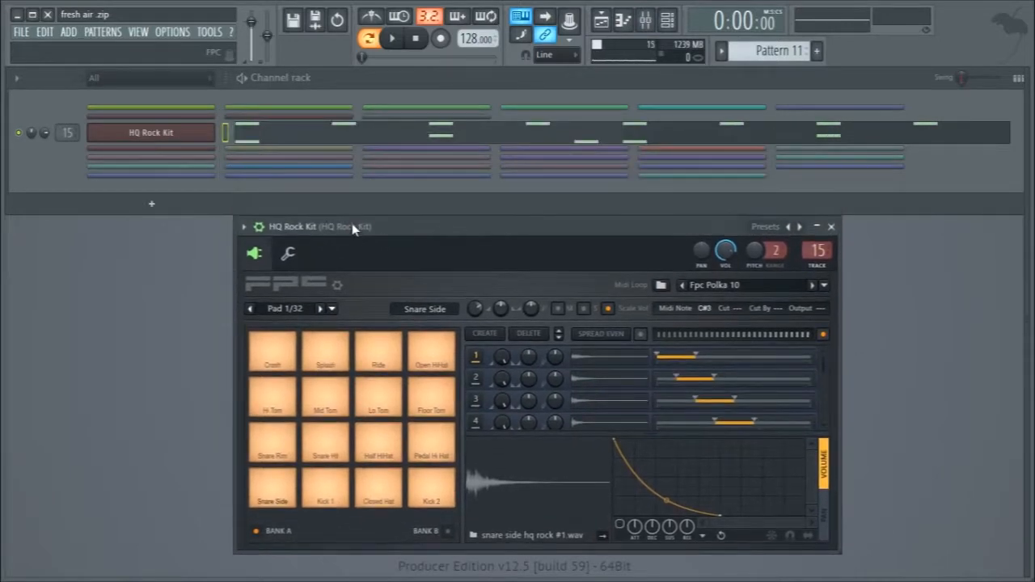
pyautogui.rightClick(800, 227)
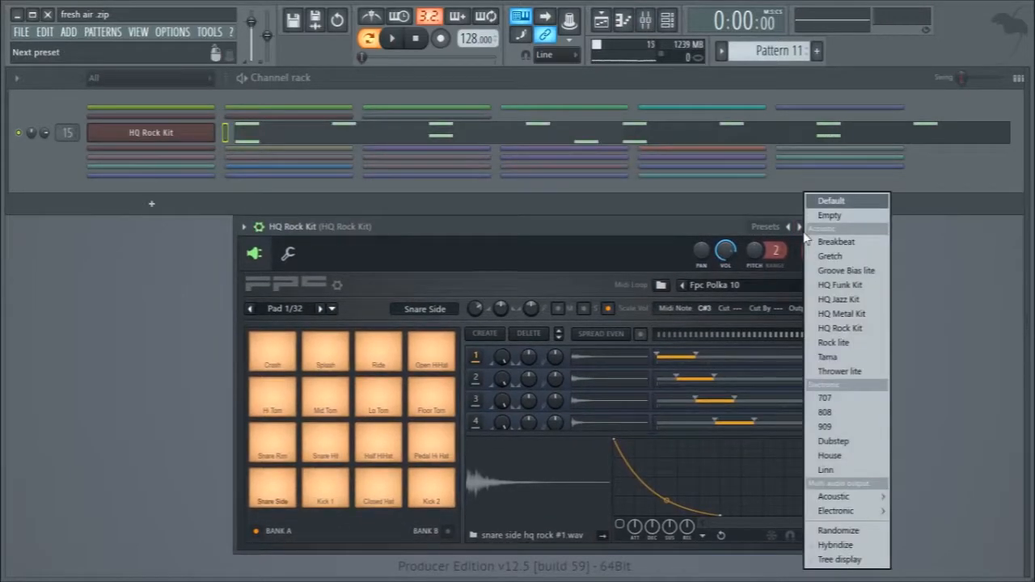
pyautogui.click(837, 328)
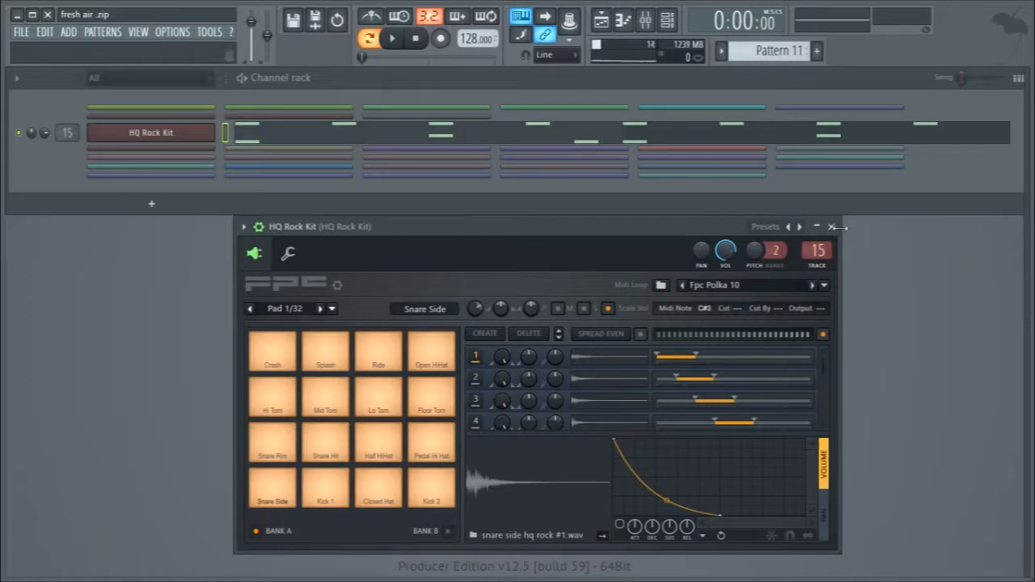
pyautogui.click(831, 226)
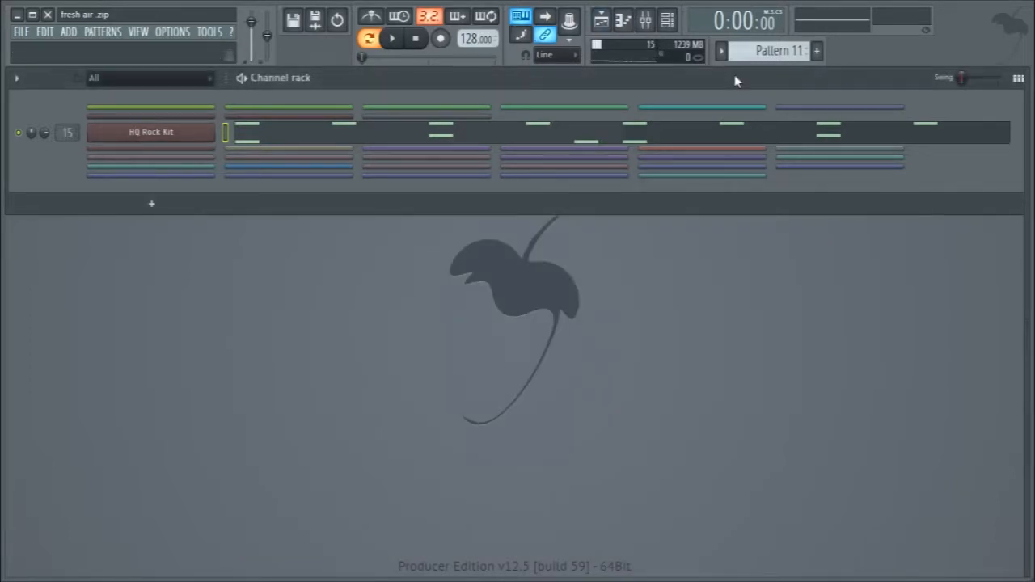
# - Bring the HQ Rock Kit track into view in the mixer and audition Pattern 11
pyautogui.press('F9')
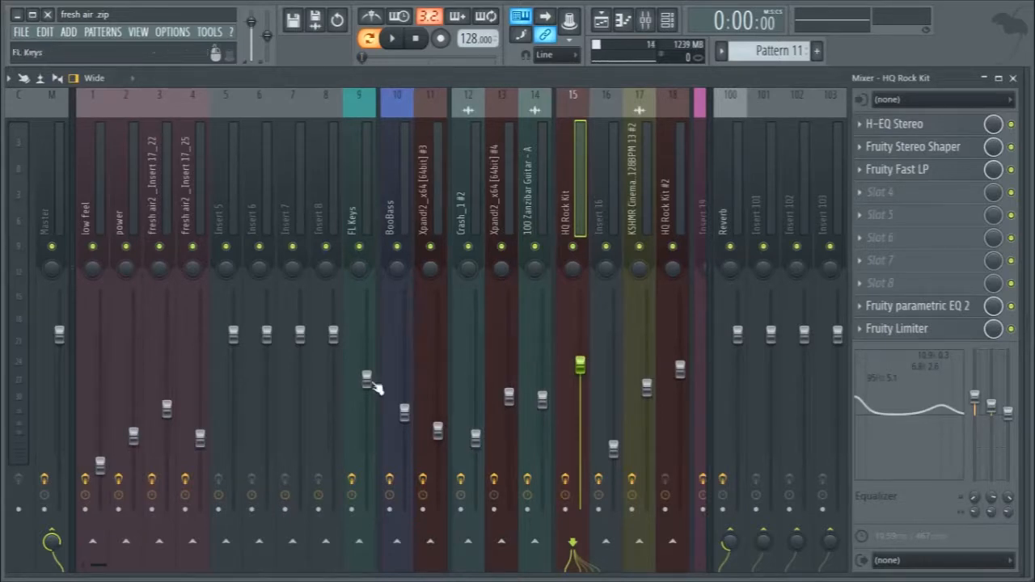
pyautogui.moveTo(98, 564); pyautogui.dragTo(144, 570)
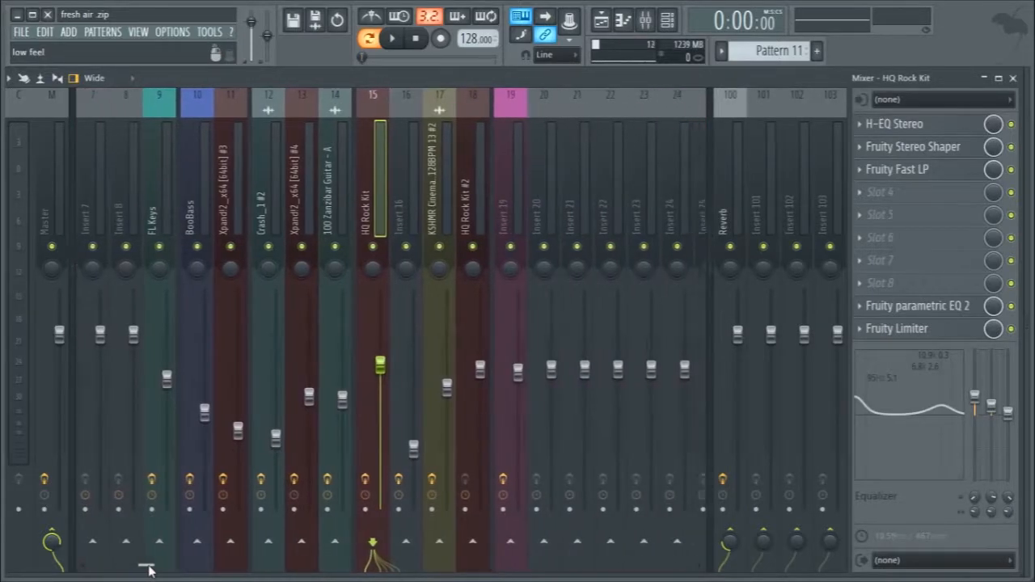
pyautogui.press('space')
pyautogui.press('space')
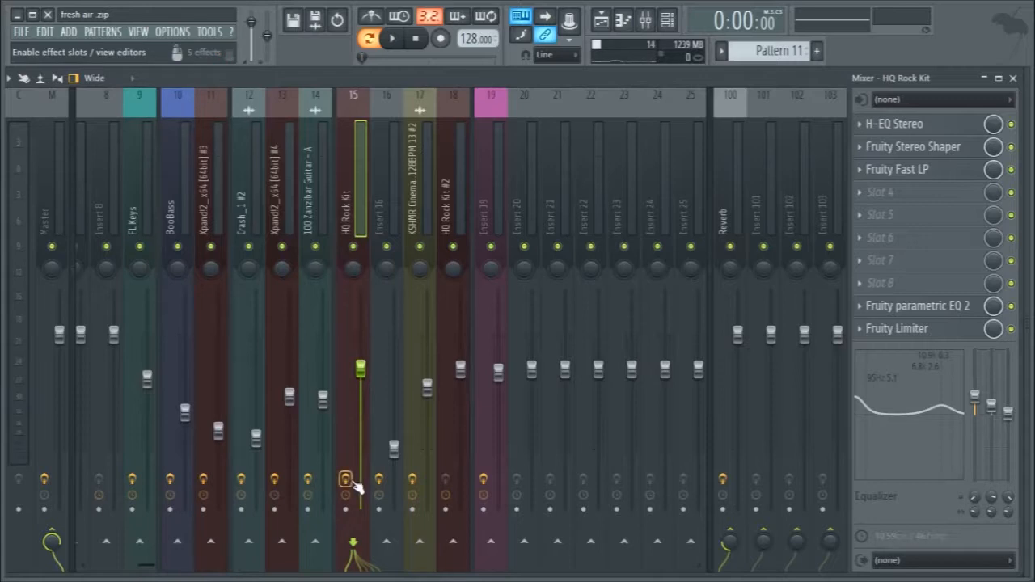
# - Compare the sound of Pattern 11 with the effects of the HQ Rock Kit mixer track bypassed and enabled
pyautogui.press('space')
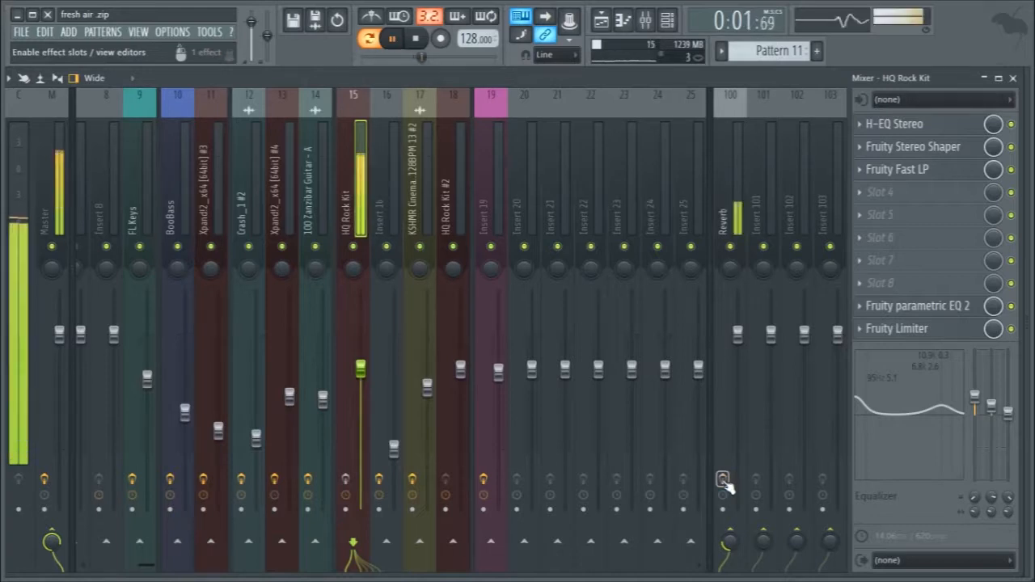
pyautogui.press('space')
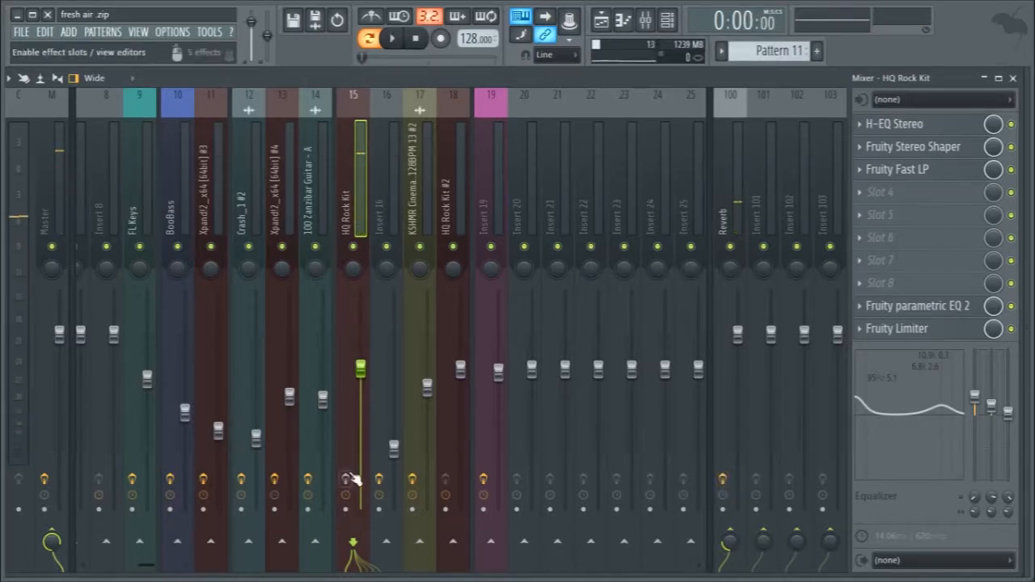
pyautogui.press('space')
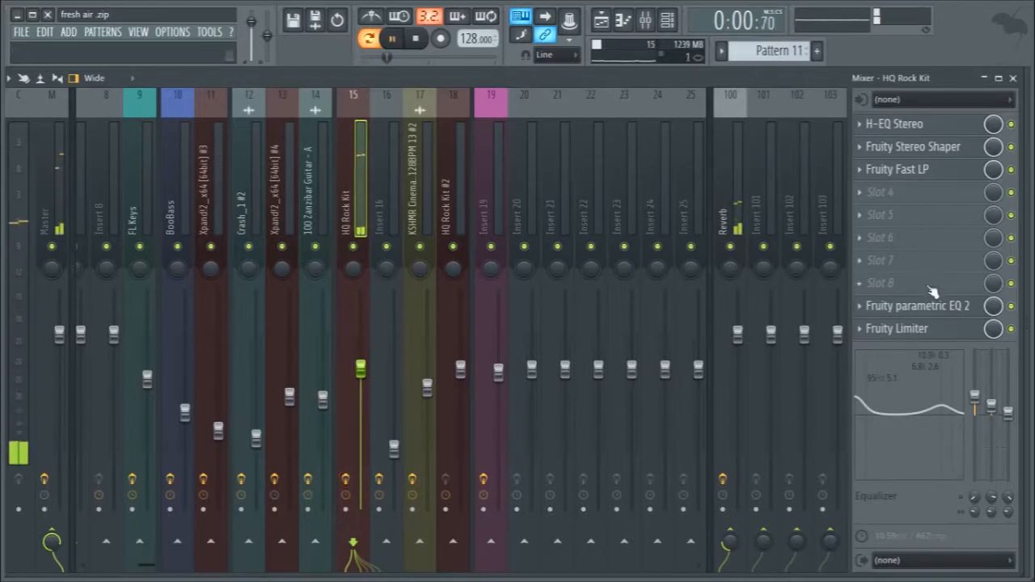
pyautogui.press('space')
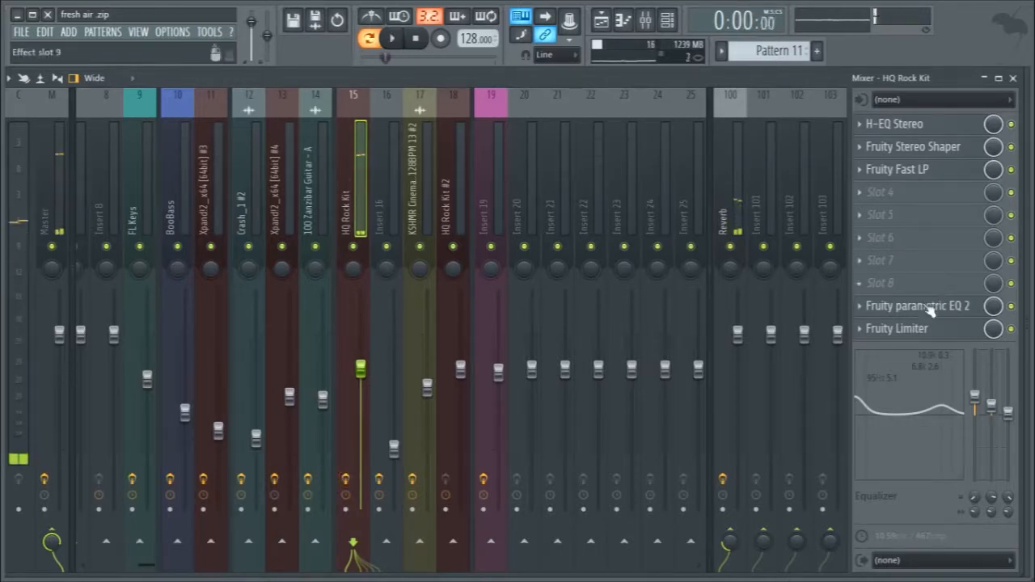
# - Inspect the compressor settings of the HQ Rock Kit track's Fruity Limiter during playback, and close the limiter
pyautogui.click(941, 338)
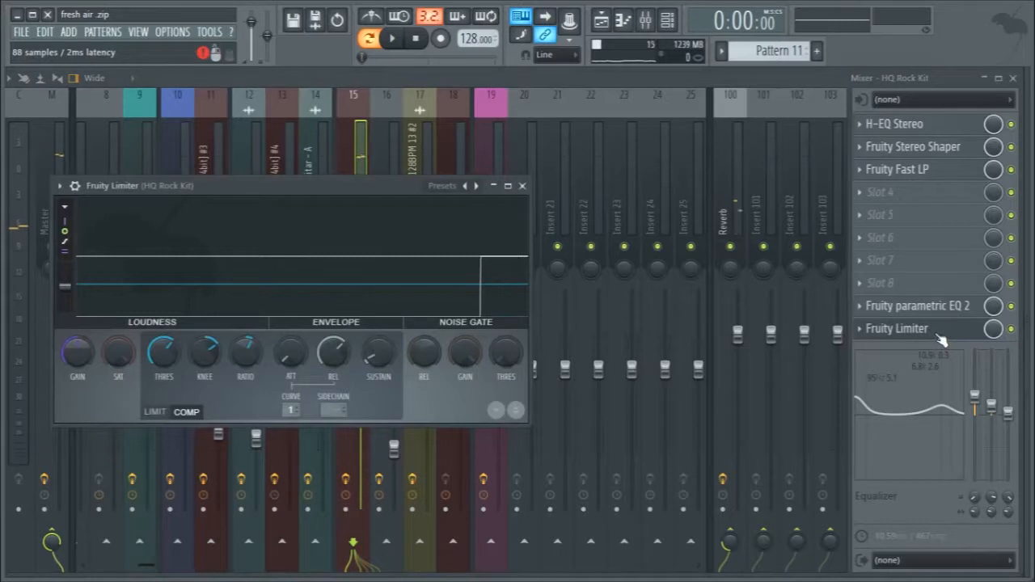
pyautogui.press('space')
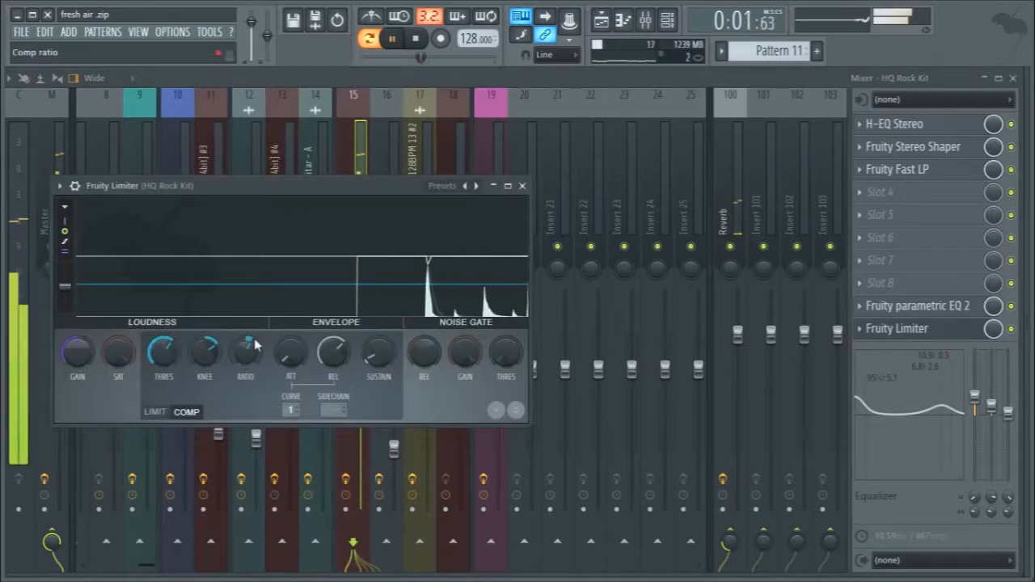
pyautogui.press('space')
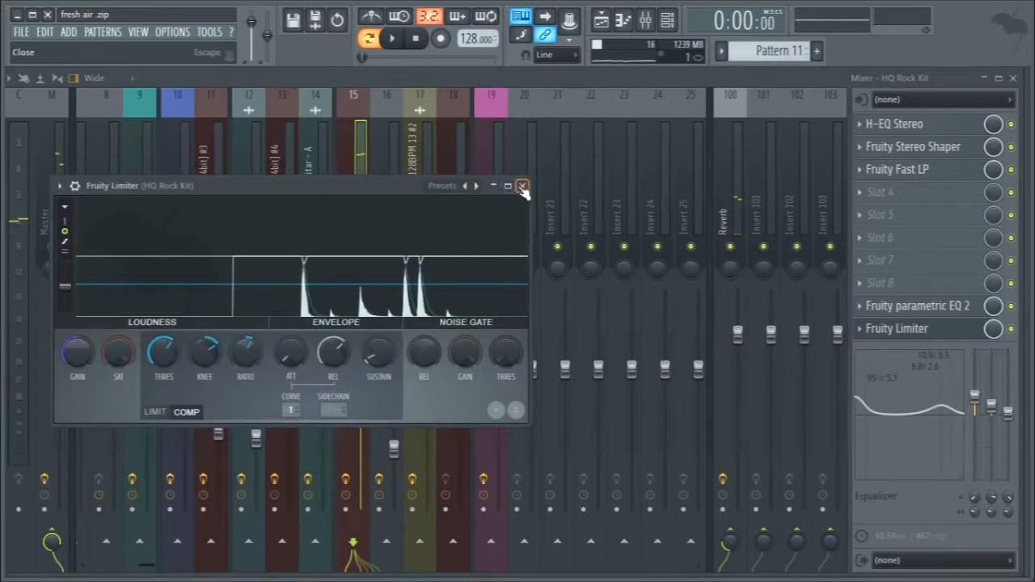
pyautogui.click(522, 185)
# - Inspect the high-pass band of the HQ Rock Kit track's Fruity parametric EQ 2, and close the EQ
pyautogui.click(899, 312)
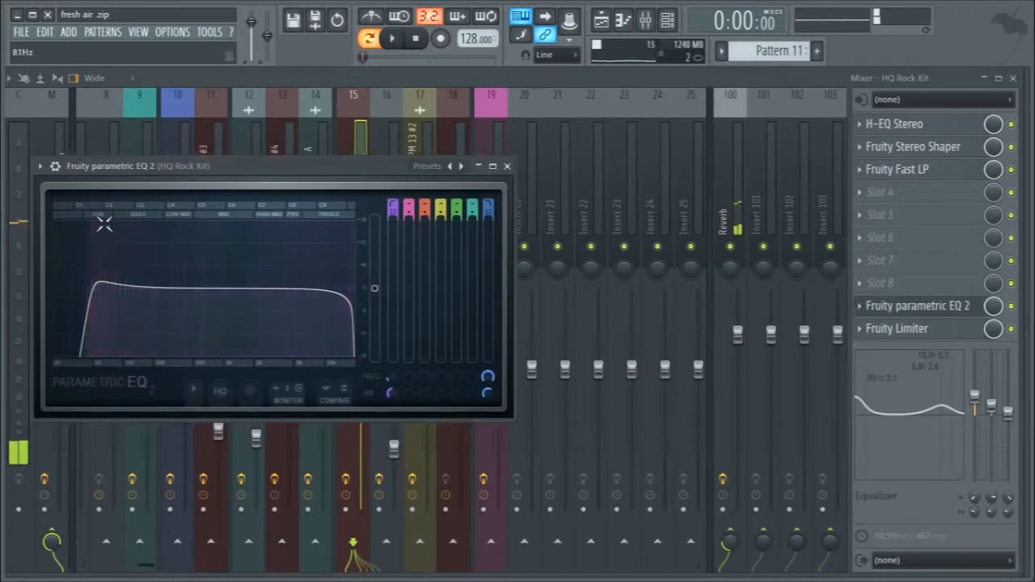
pyautogui.moveTo(97, 293); pyautogui.dragTo(95, 293)
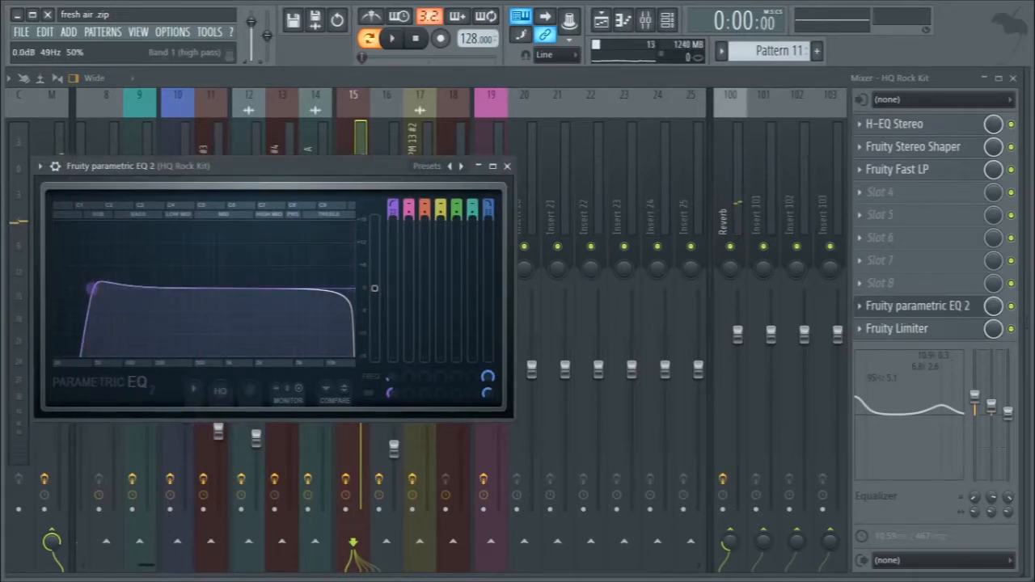
pyautogui.click(507, 166)
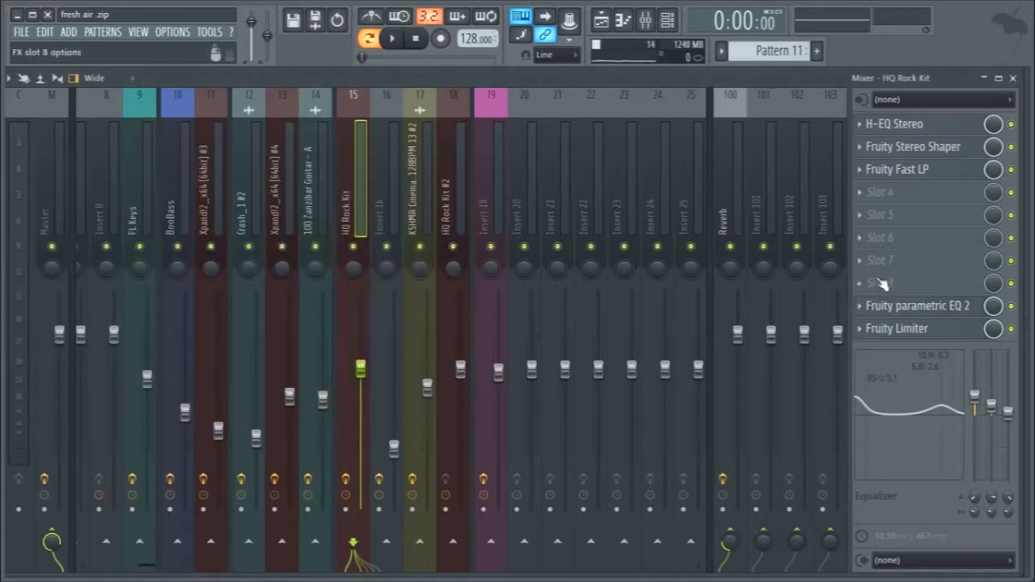
# - Look at the HQ Rock Kit track's Fruity Fast LP, and choose the Stereoize 3 preset in its Fruity Stereo Shaper
pyautogui.click(892, 175)
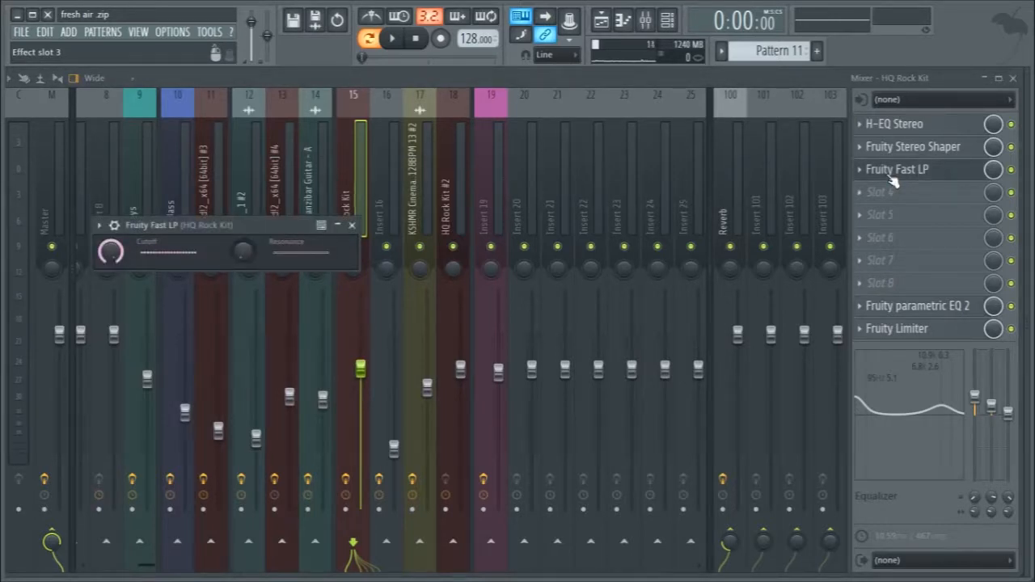
pyautogui.click(893, 175)
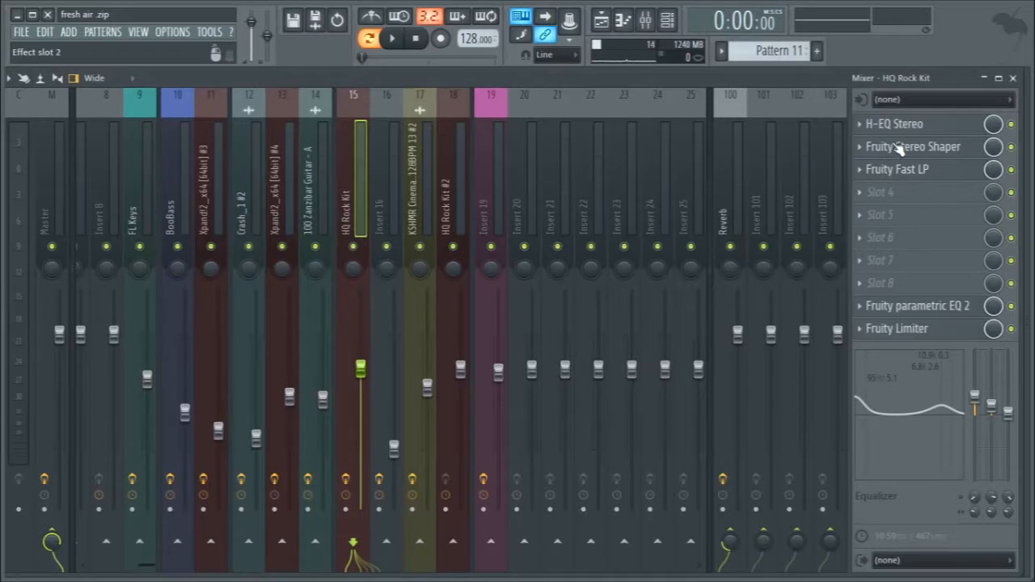
pyautogui.click(900, 148)
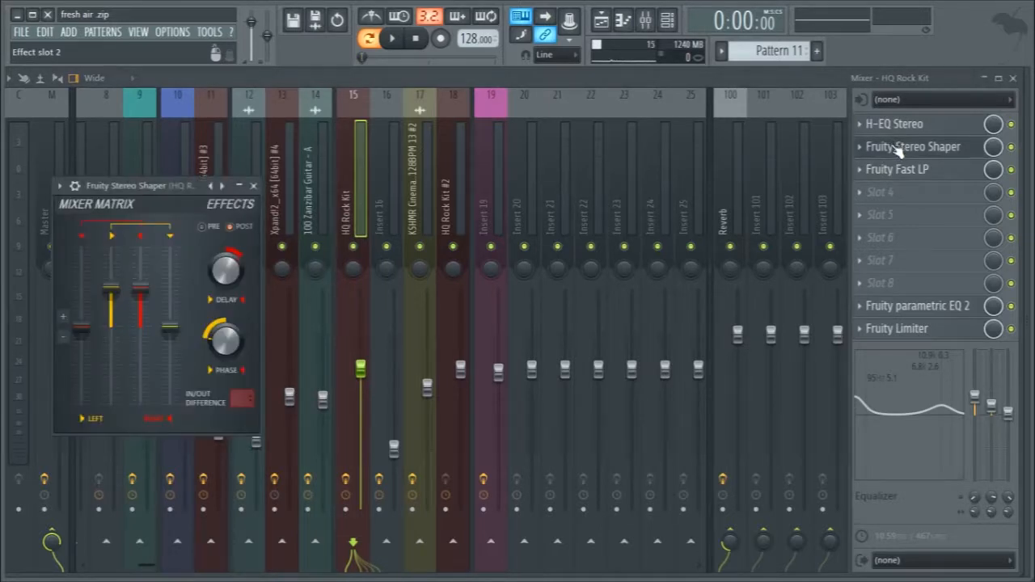
pyautogui.rightClick(222, 185)
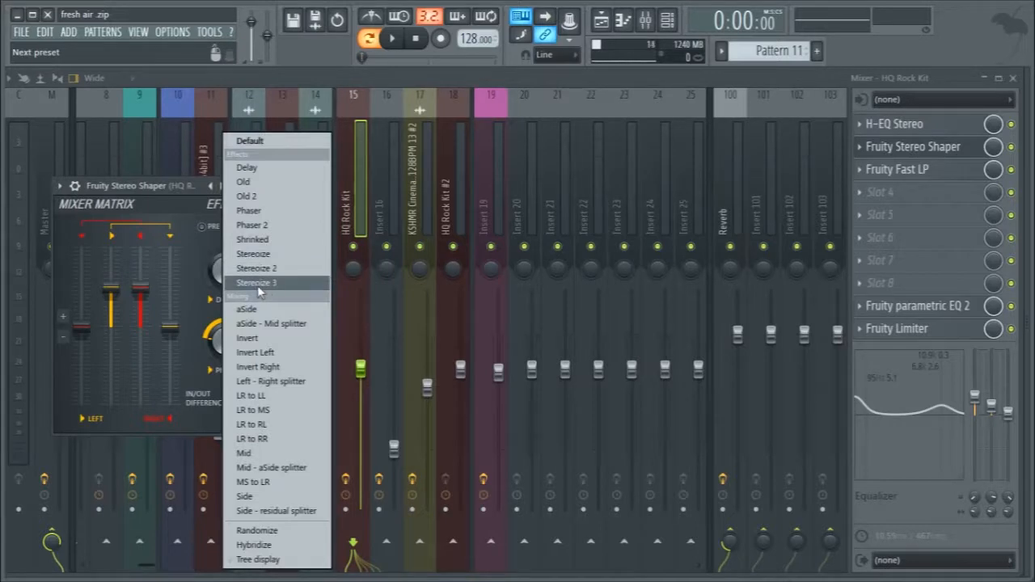
pyautogui.click(287, 285)
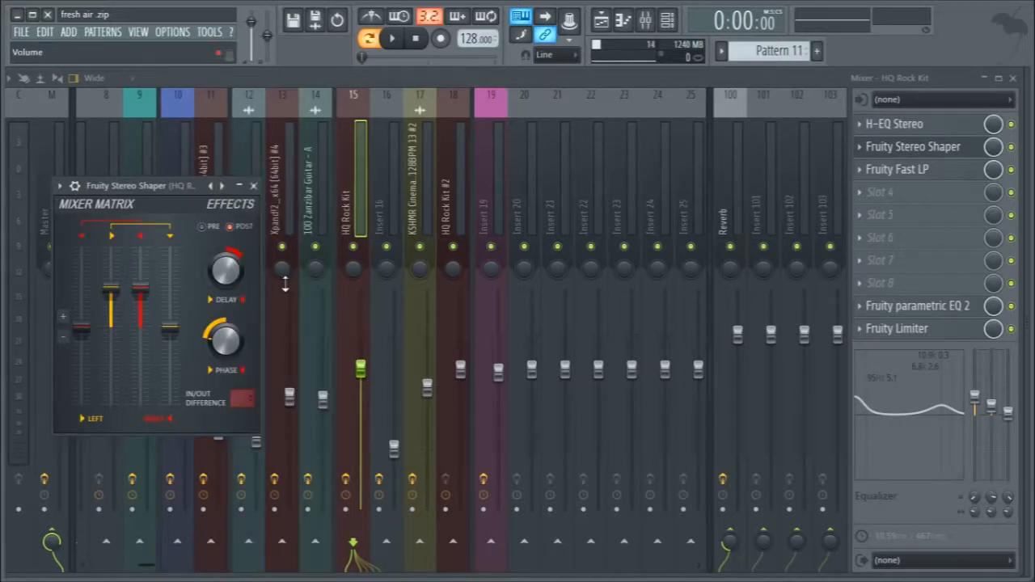
# - Inspect the Bass Drum 2 equalizer curve in the HQ Rock Kit track's H-EQ Stereo, and close the plugin
pyautogui.click(898, 125)
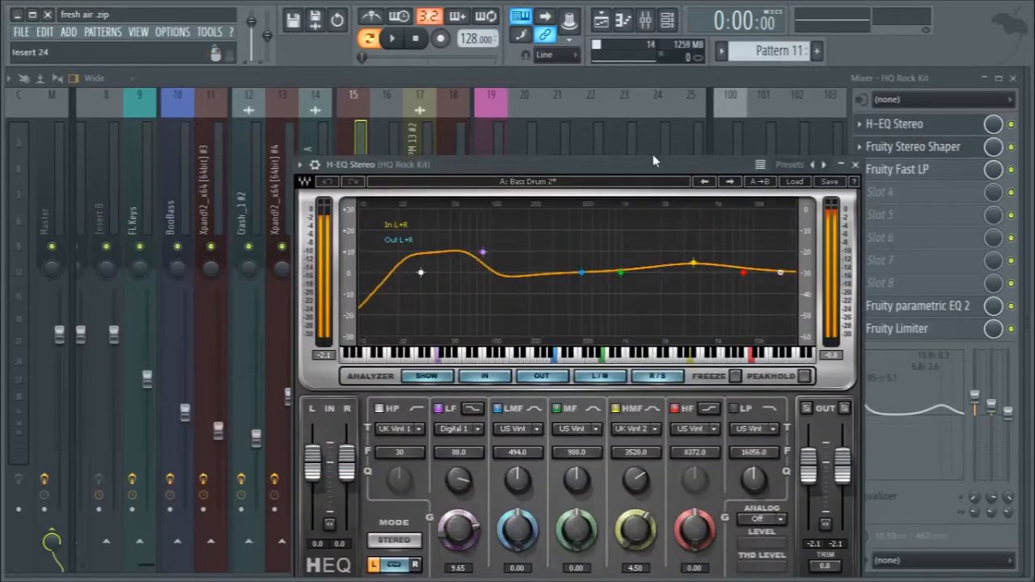
pyautogui.moveTo(654, 162); pyautogui.dragTo(651, 85)
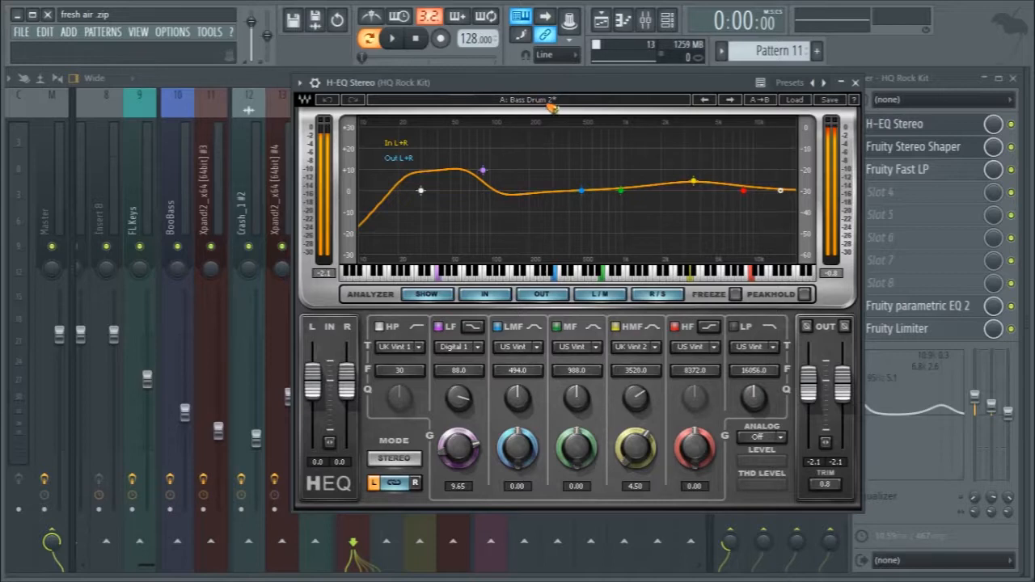
pyautogui.click(854, 83)
# - Compare the sound of Pattern 11 with the H-EQ Stereo effect enabled and bypassed on the HQ Rock Kit track
pyautogui.press('space')
pyautogui.press('space')
pyautogui.click(1011, 125)
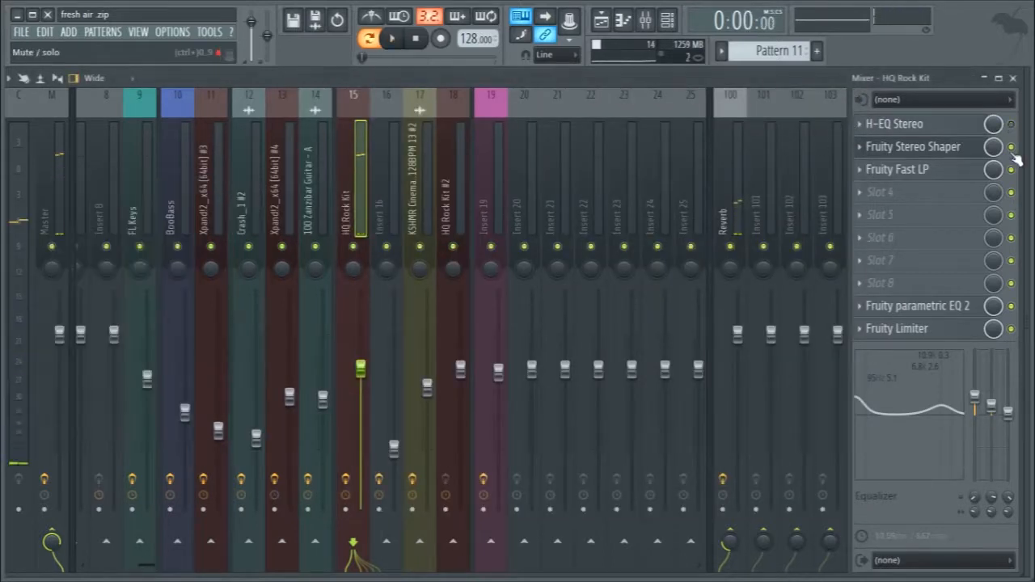
pyautogui.press('space')
pyautogui.press('space')
pyautogui.moveTo(1011, 170); pyautogui.dragTo(1010, 124)
pyautogui.press('space')
pyautogui.press('space')
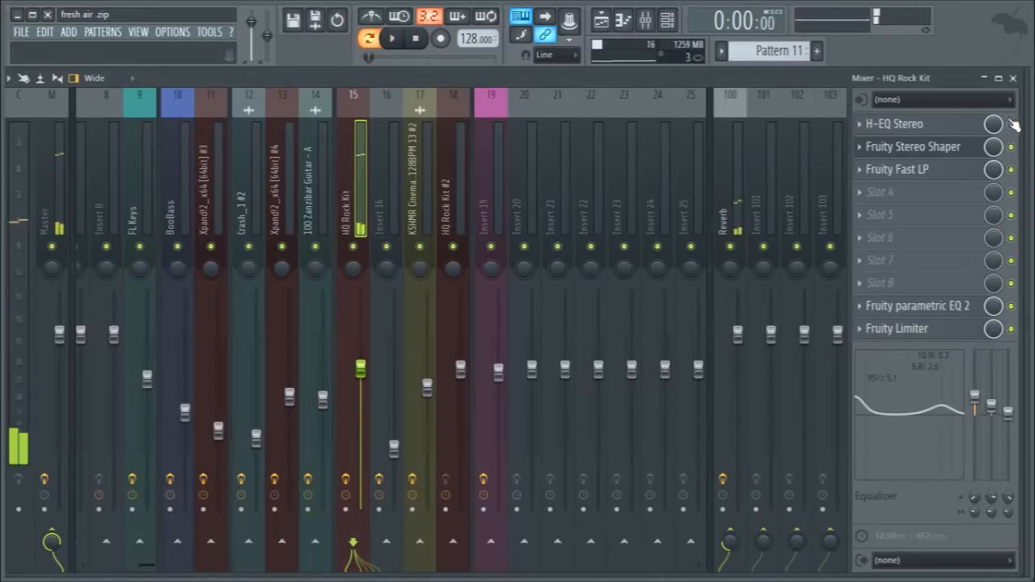
# - Close the mixer and audition the DRUMS pattern
pyautogui.click(1012, 77)
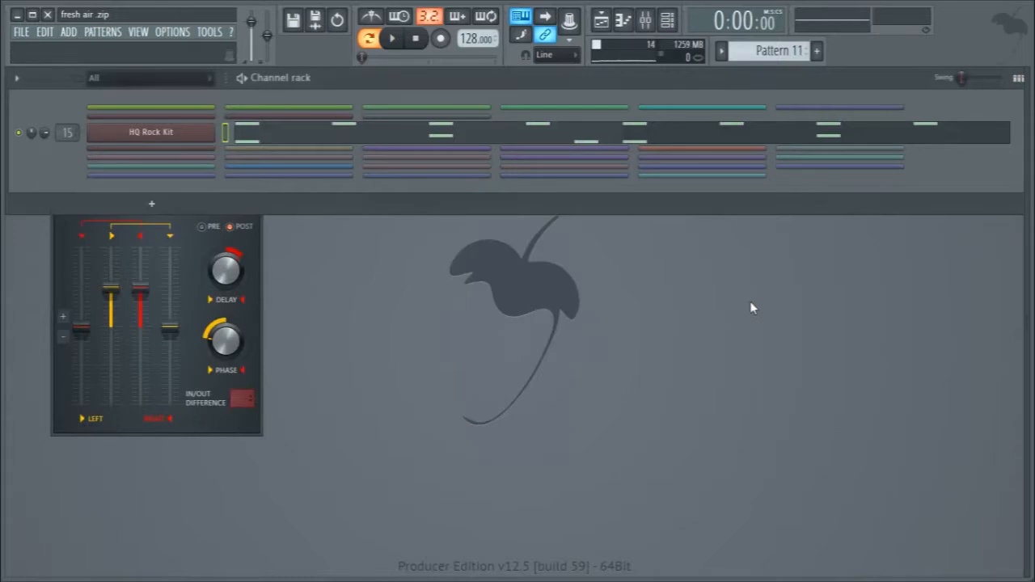
pyautogui.scroll(-1, 768, 51)
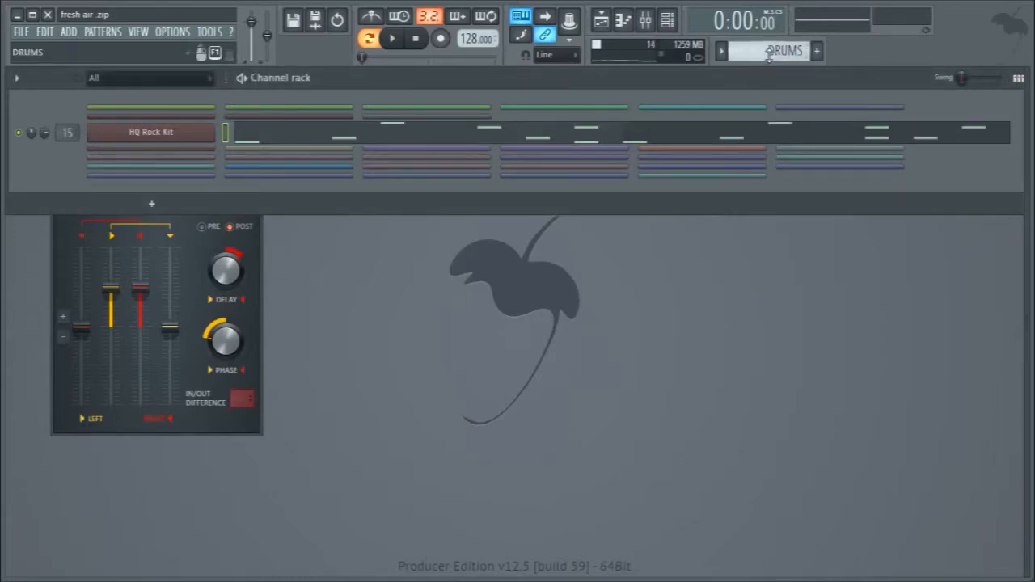
pyautogui.press('space')
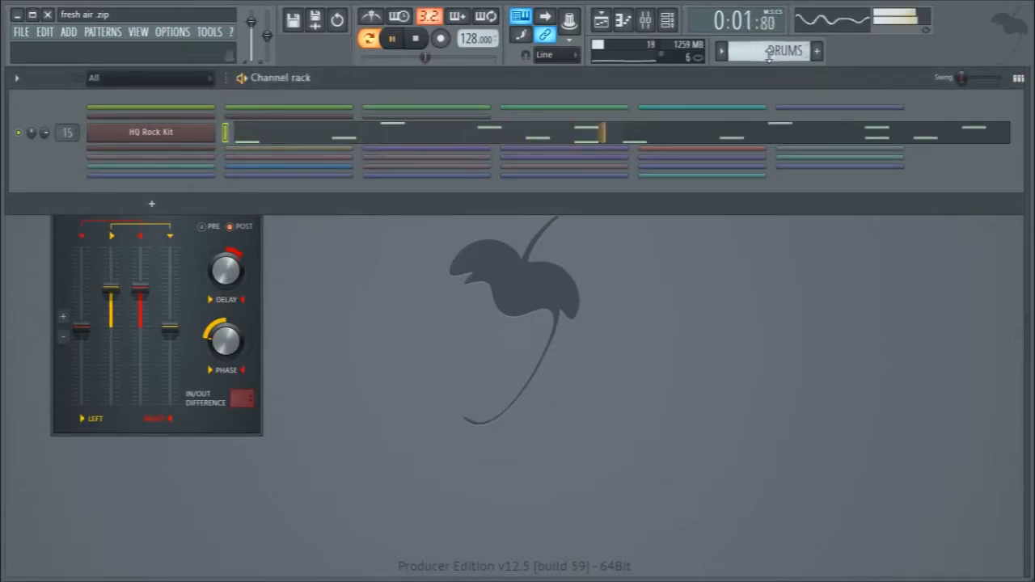
pyautogui.press('space')
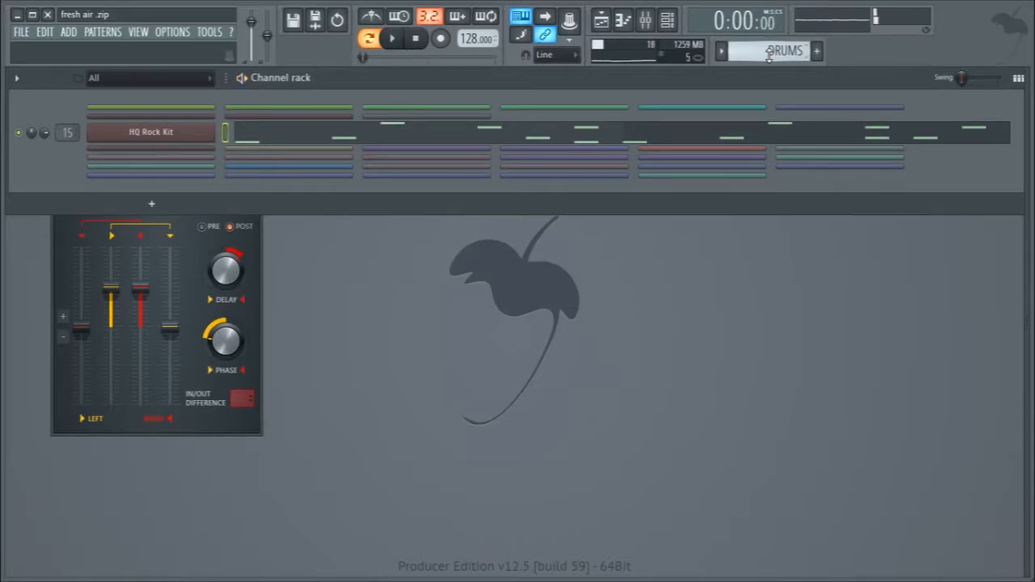
# - Switch to Pattern 14, audition it, and look at its HQ Rock Kit instrument
pyautogui.scroll(-1, 768, 51)
pyautogui.scroll(-1, 768, 51)
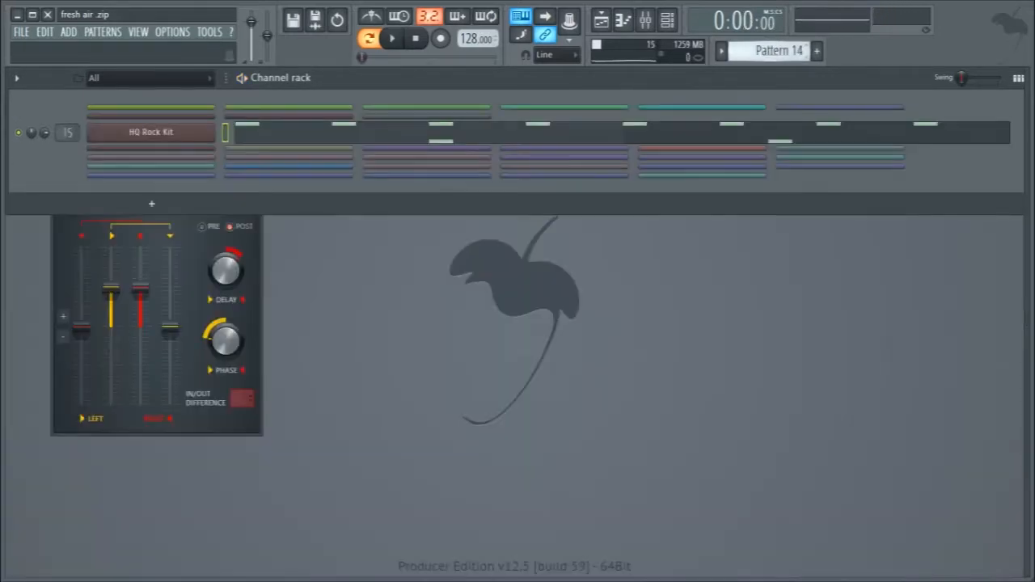
pyautogui.click(770, 52)
pyautogui.click(769, 53)
pyautogui.press('space')
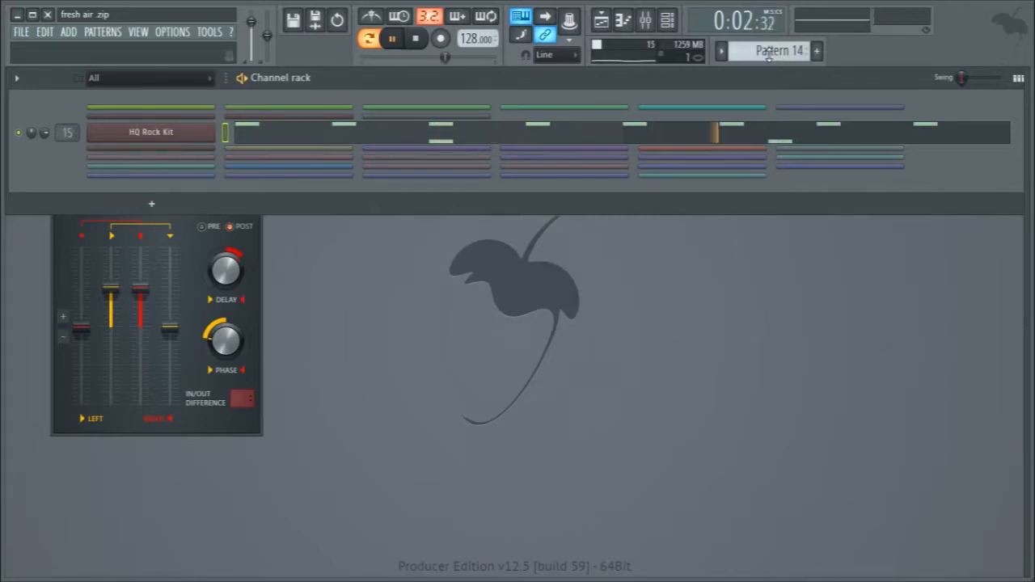
pyautogui.press('space')
pyautogui.click(135, 132)
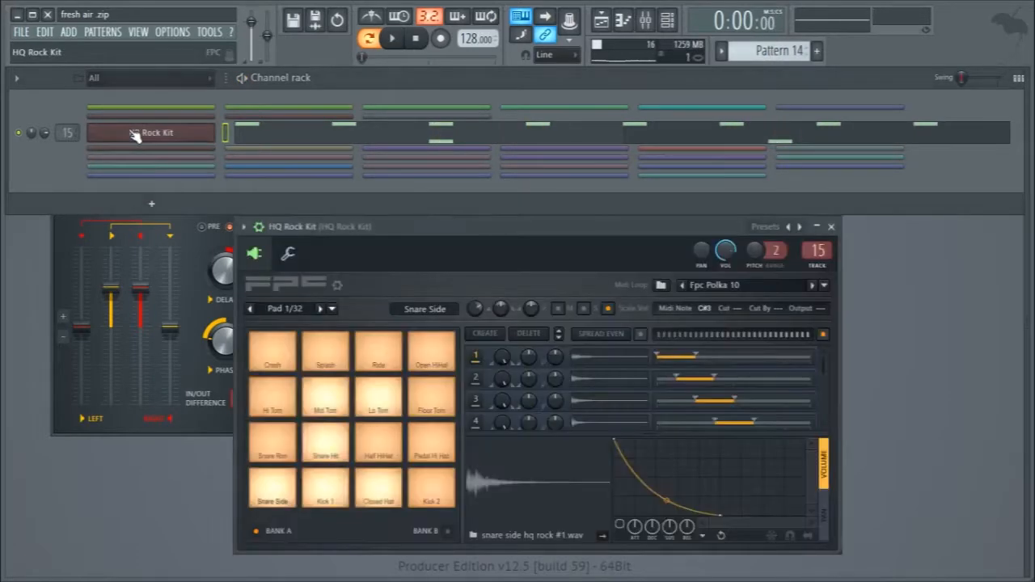
pyautogui.click(134, 132)
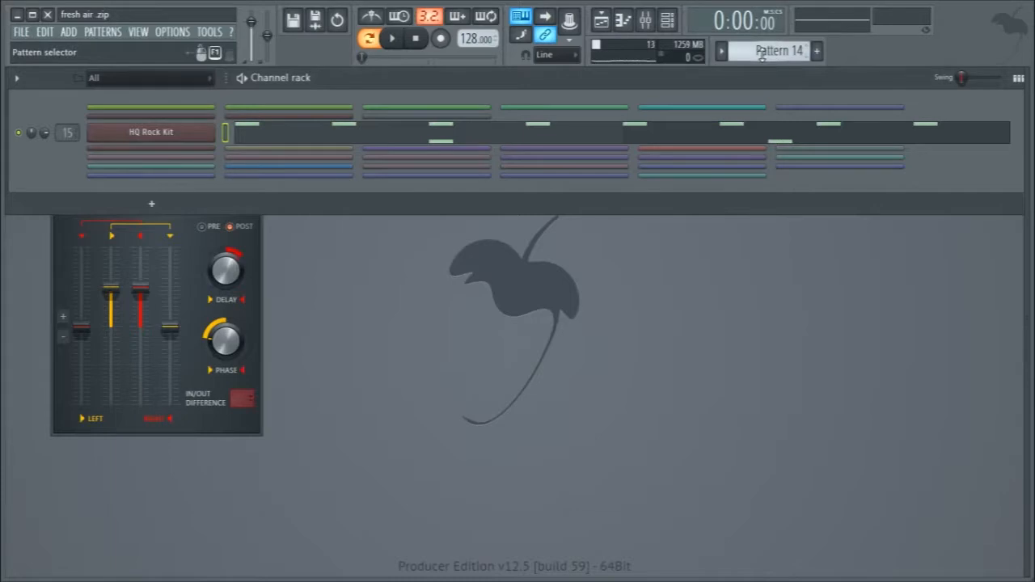
# - Audition the HQ Rock Kit drum variations one after another from Pattern 15 up to Pattern 19
pyautogui.scroll(1, 762, 55)
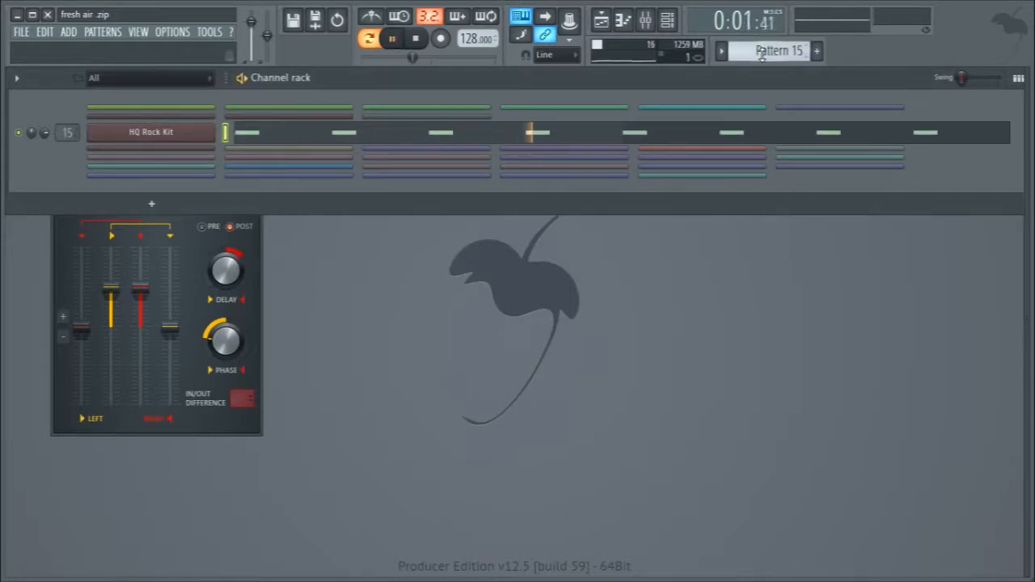
pyautogui.scroll(1, 762, 55)
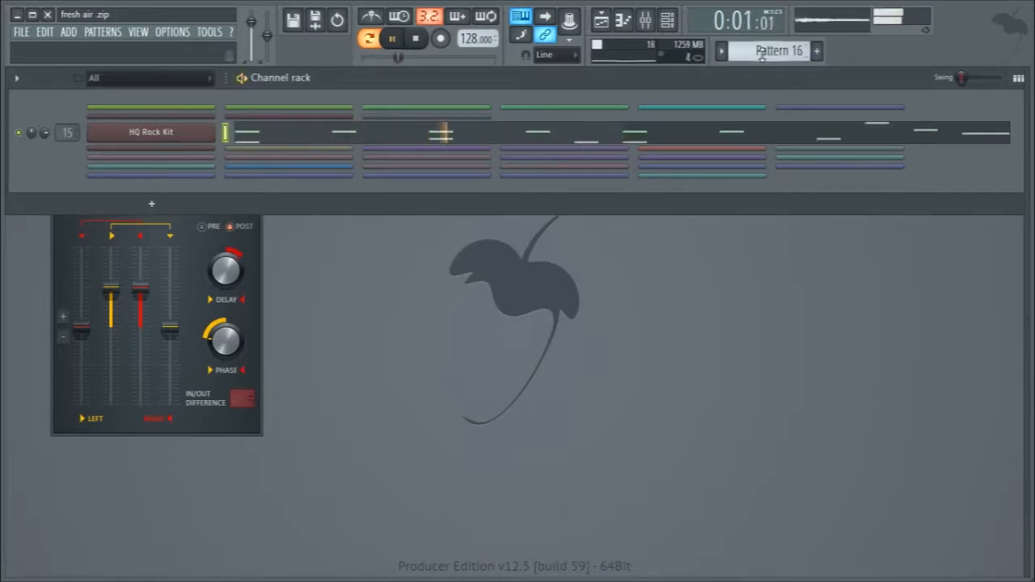
pyautogui.scroll(1, 762, 55)
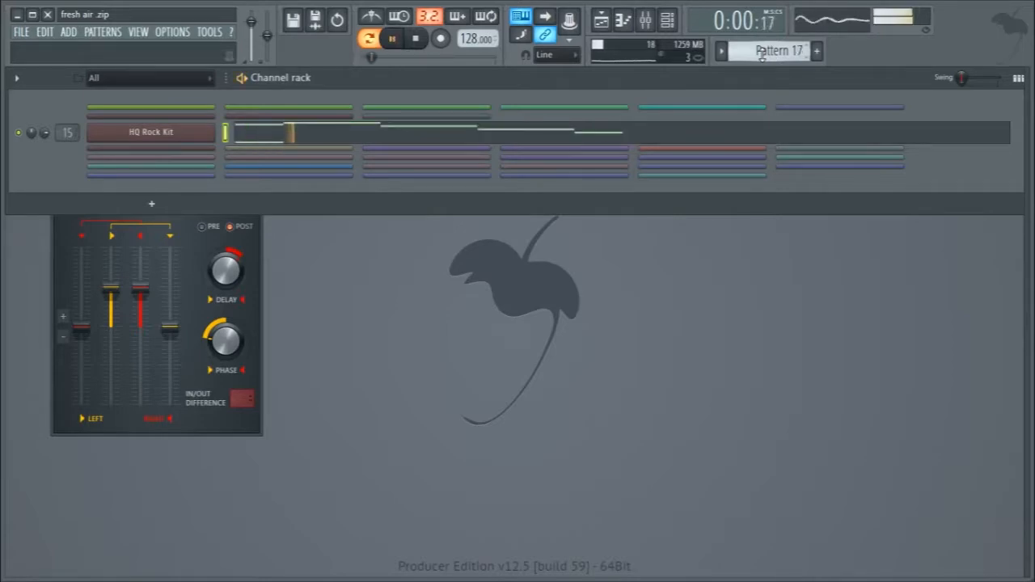
pyautogui.press('space')
pyautogui.scroll(1, 762, 55)
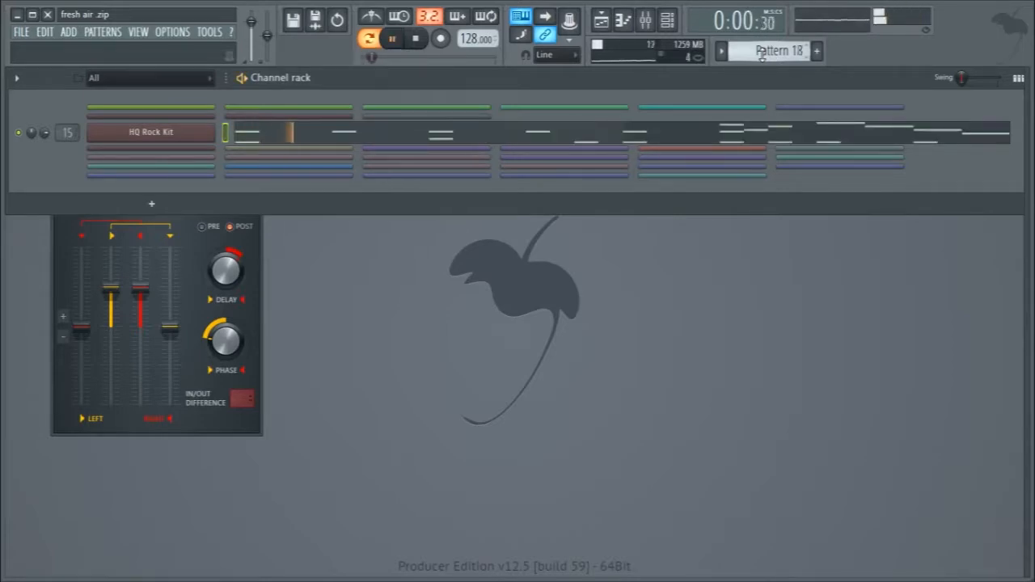
pyautogui.scroll(1, 762, 55)
pyautogui.press('space')
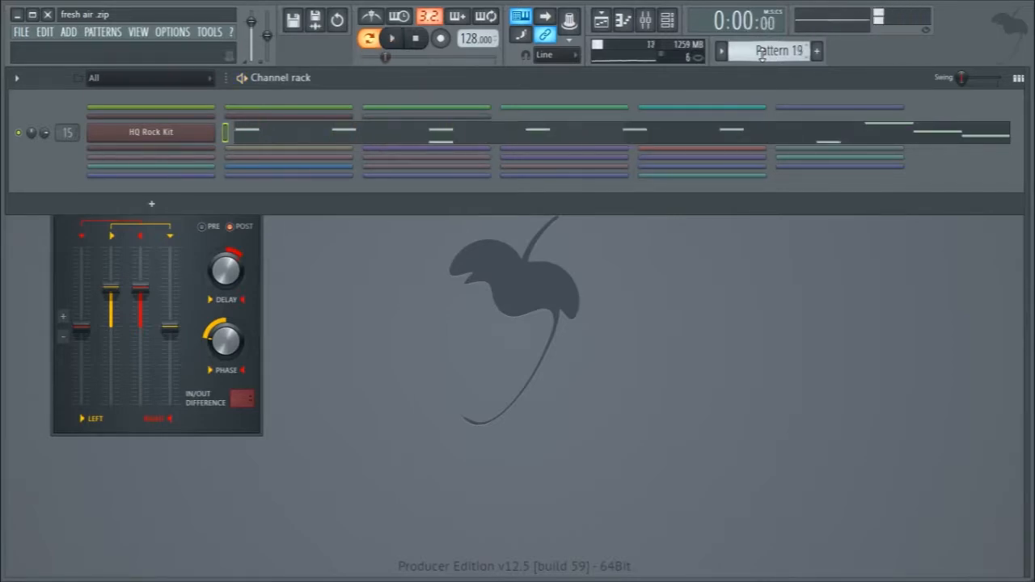
# - Audition Pattern 20 and Pattern 21, replaying Pattern 20 before returning to Pattern 21
pyautogui.scroll(1, 761, 55)
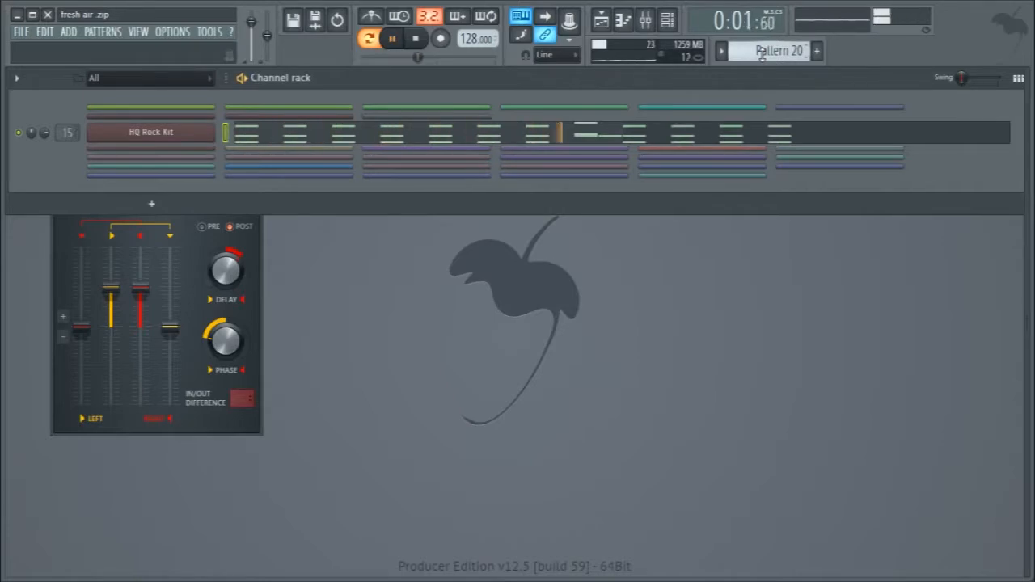
pyautogui.scroll(1, 762, 55)
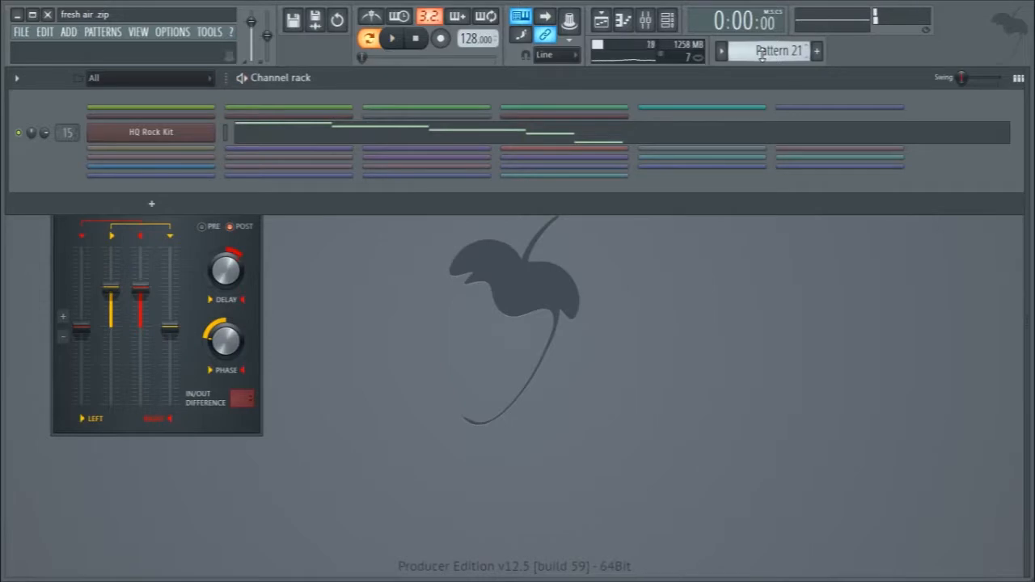
pyautogui.scroll(-1, 761, 55)
pyautogui.press('space')
pyautogui.press('space')
pyautogui.scroll(1, 762, 55)
# - Audition the Hi Tom, Mid Tom, Lo Tom and Floor Tom pads in the HQ Rock Kit, and close the instrument
pyautogui.click(165, 136)
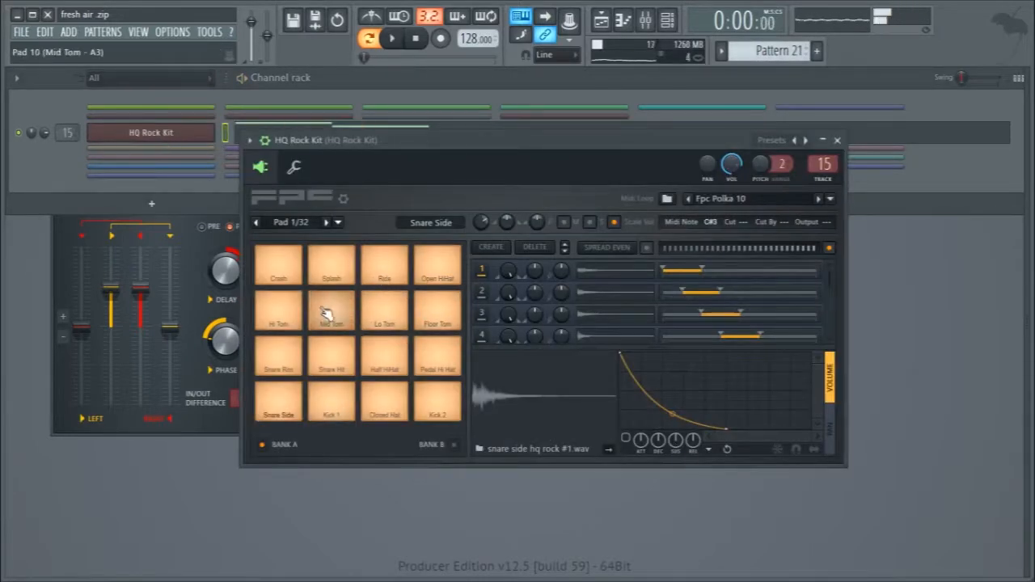
pyautogui.click(277, 318)
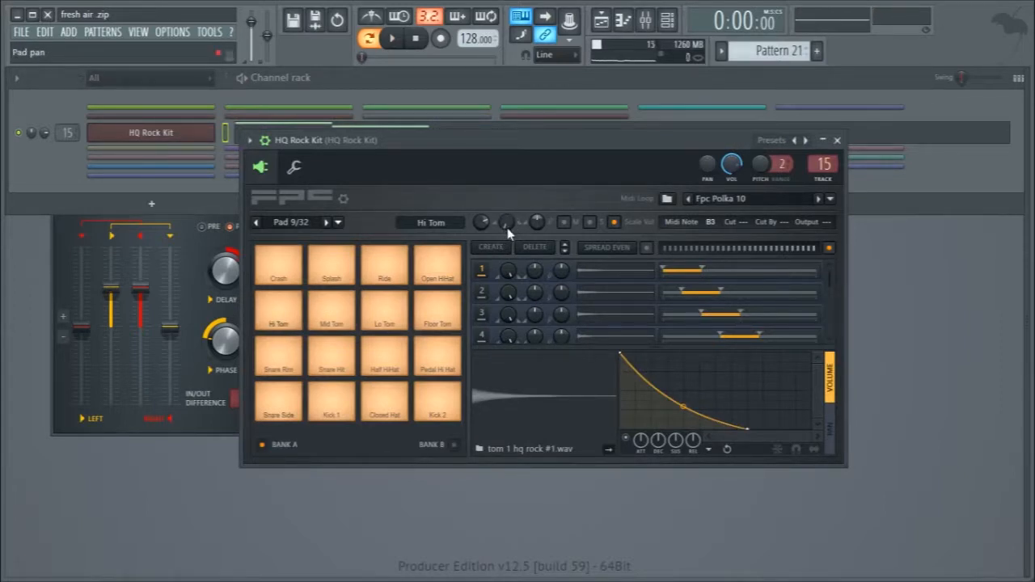
pyautogui.click(283, 312)
pyautogui.click(330, 317)
pyautogui.click(407, 316)
pyautogui.click(445, 316)
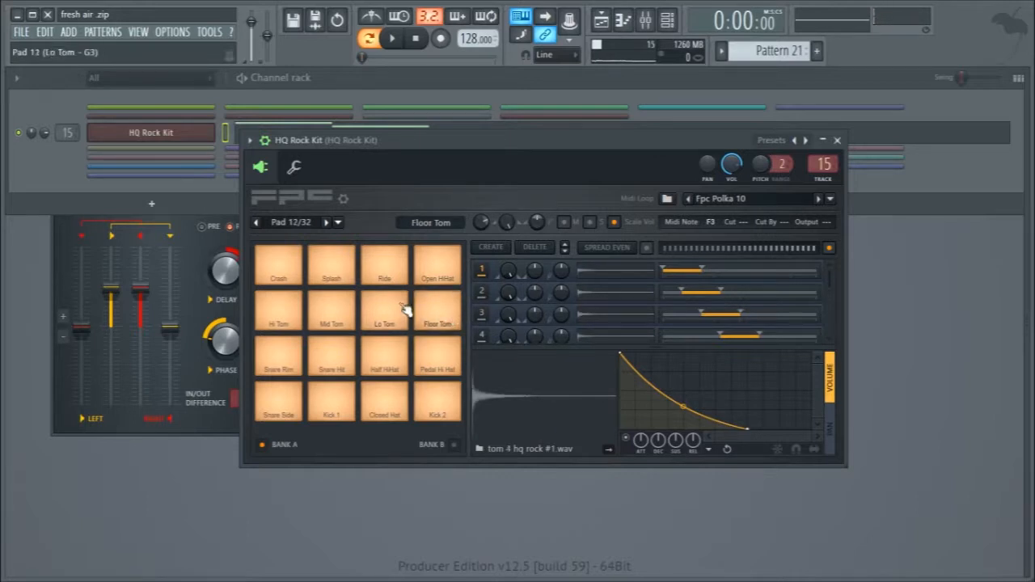
pyautogui.click(838, 141)
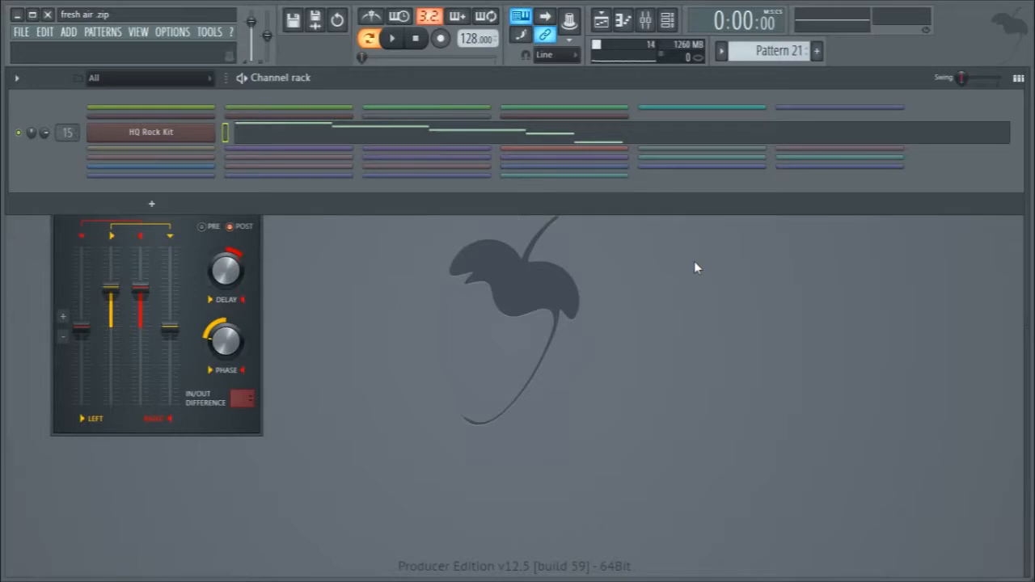
# - Replay Pattern 21, and move on to Pattern 22 to audition it
pyautogui.press('space')
pyautogui.press('space')
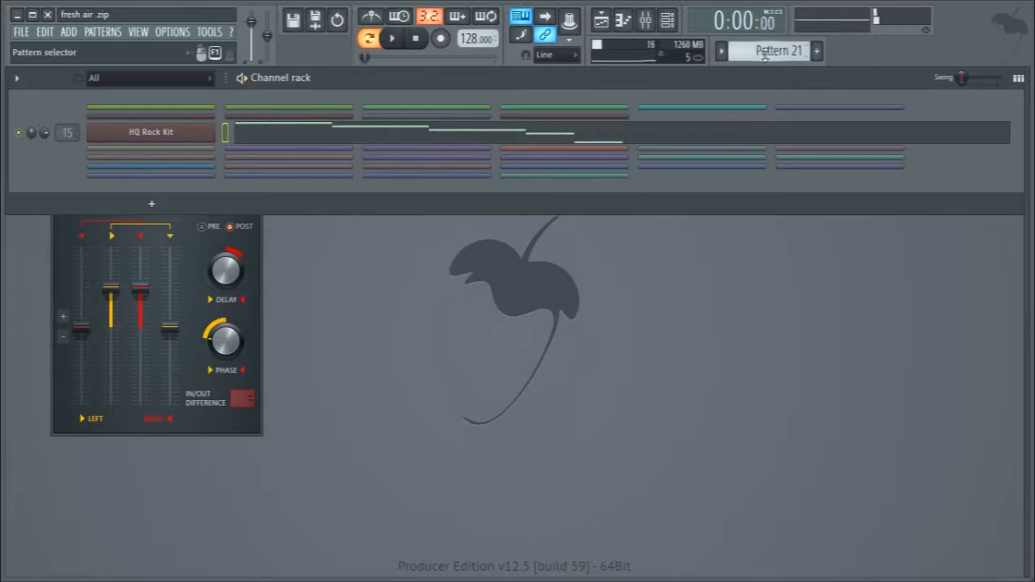
pyautogui.scroll(-1, 764, 53)
pyautogui.press('space')
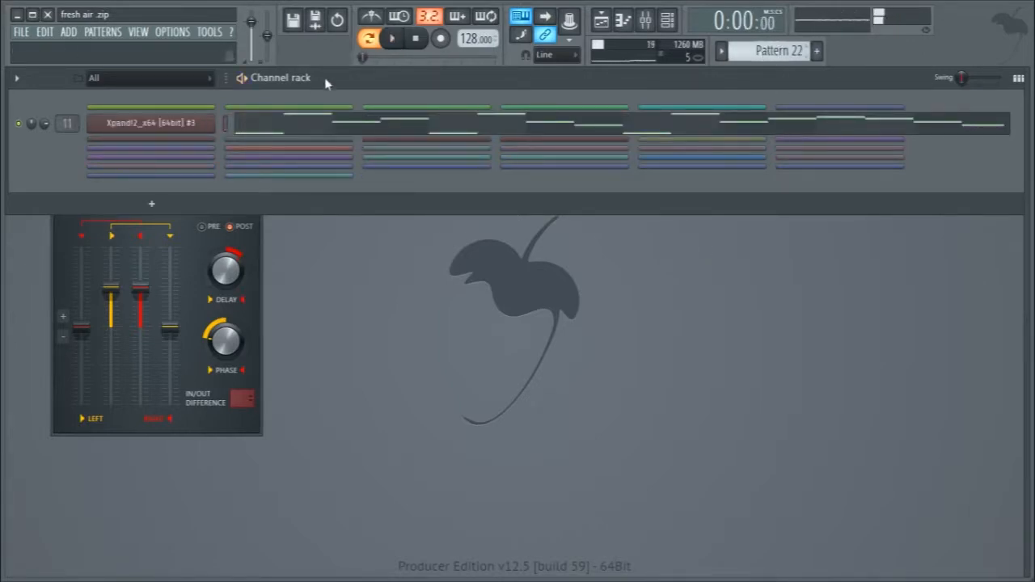
# - Inspect the Female Aah Choir preset in Xpand!2_x64 #3 while Pattern 22 plays, and close the instrument
pyautogui.click(173, 125)
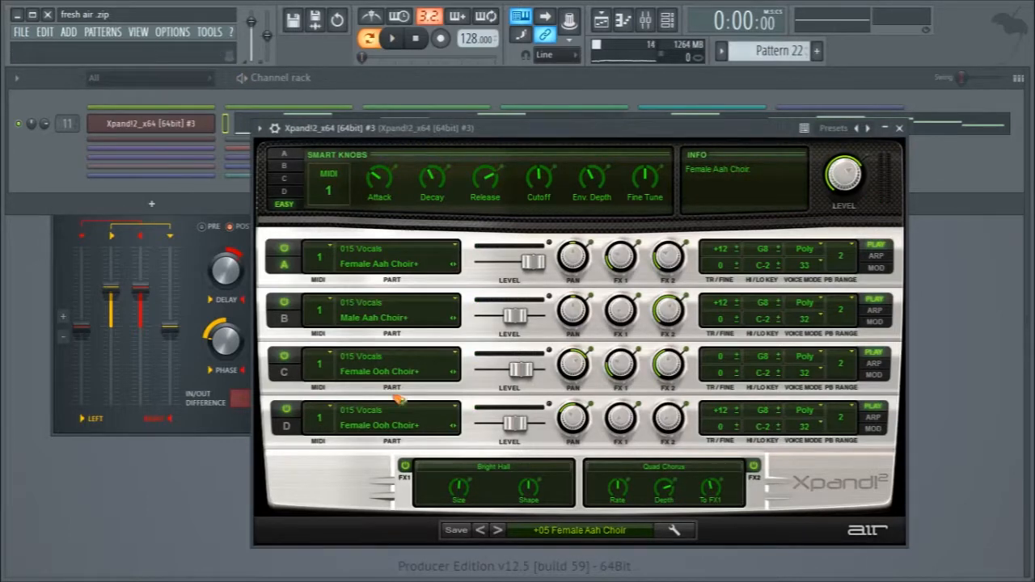
pyautogui.press('space')
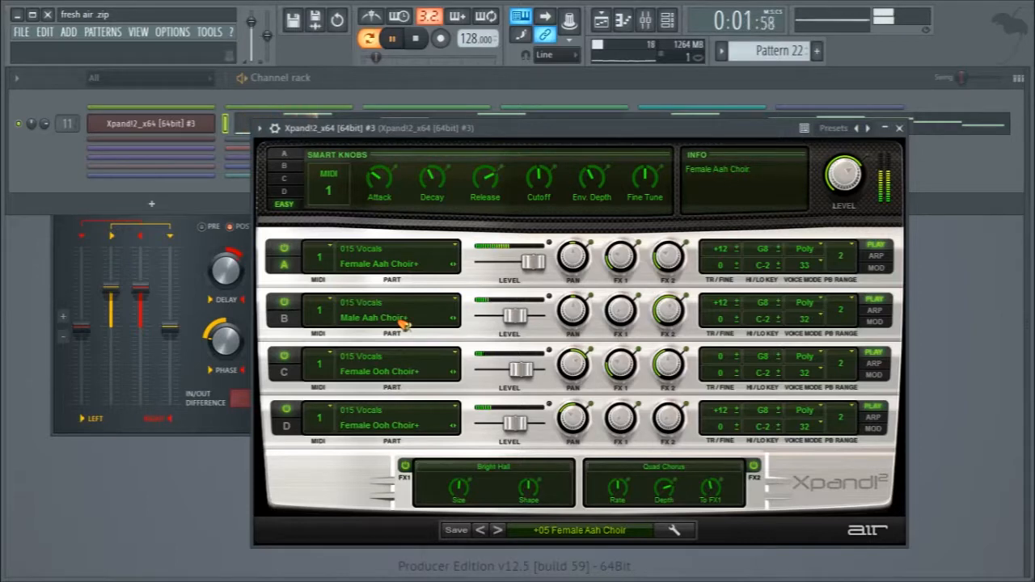
pyautogui.moveTo(530, 129); pyautogui.dragTo(532, 150)
pyautogui.press('space')
pyautogui.click(903, 157)
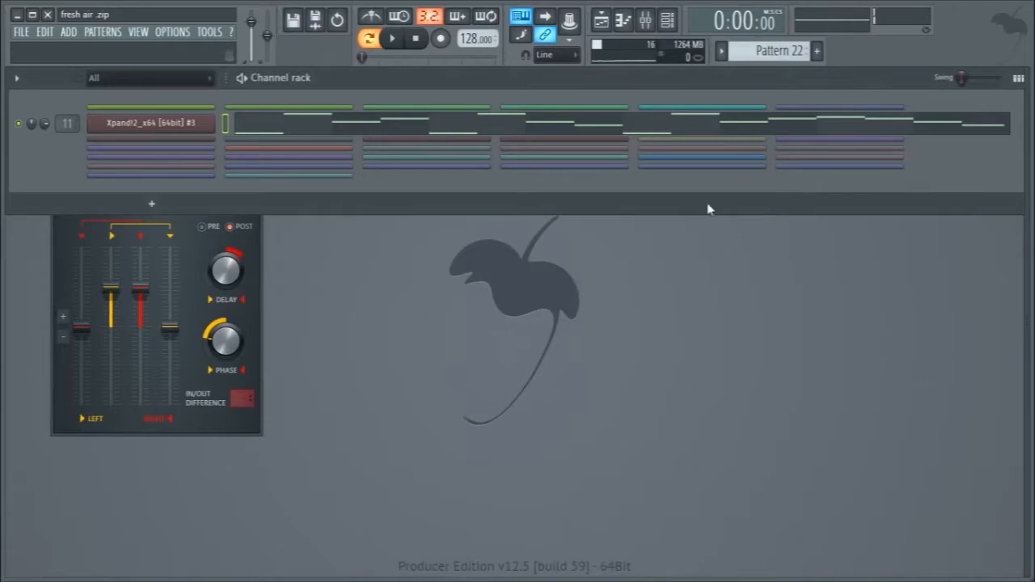
# - Inspect the Fruity Limiter and both Fruity parametric EQ 2 effects on the Xpand!2_x64 #3 mixer track
pyautogui.press('F9')
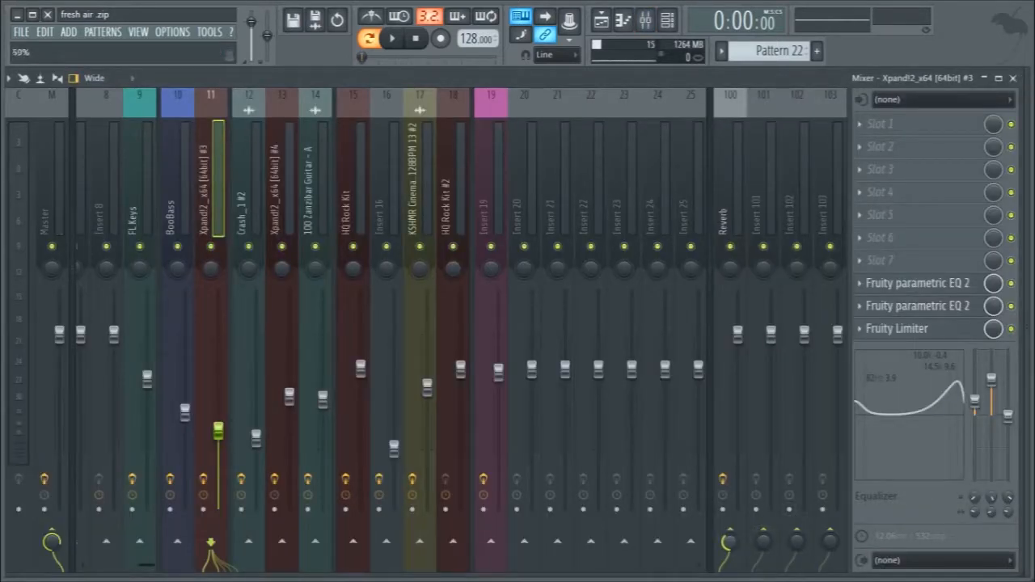
pyautogui.click(904, 332)
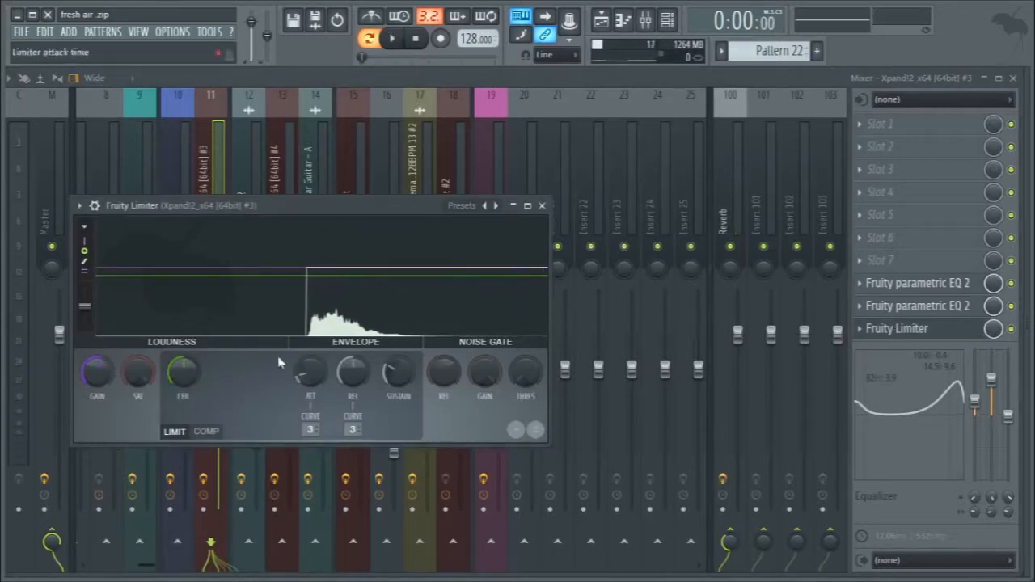
pyautogui.moveTo(228, 207); pyautogui.dragTo(623, 187)
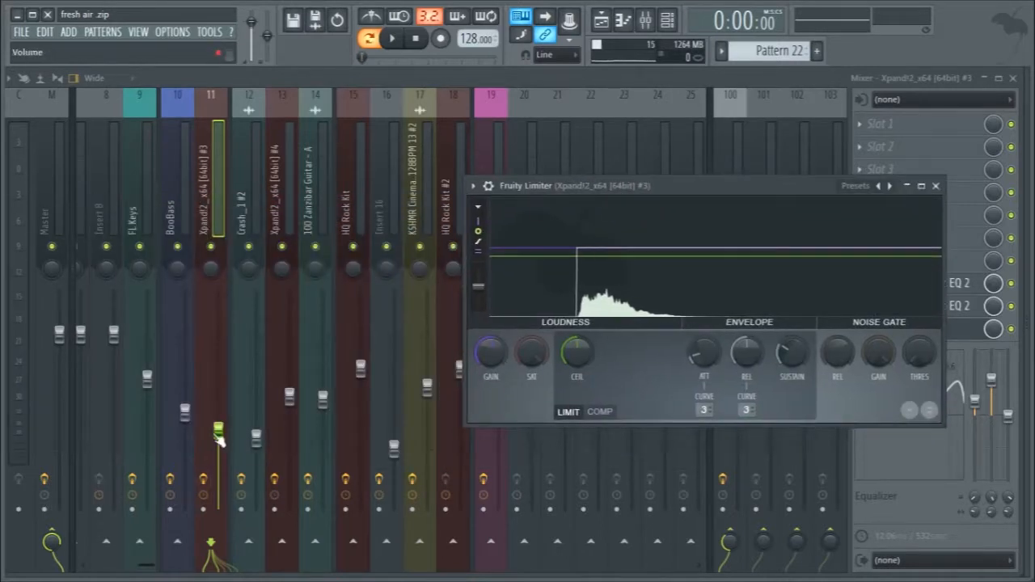
pyautogui.moveTo(682, 195); pyautogui.dragTo(442, 227)
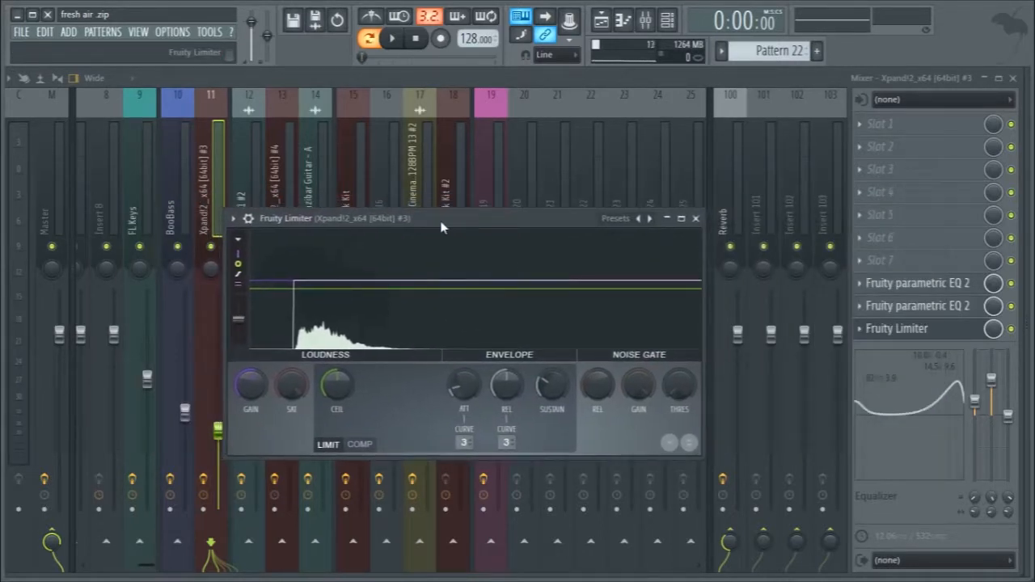
pyautogui.click(692, 220)
pyautogui.click(912, 313)
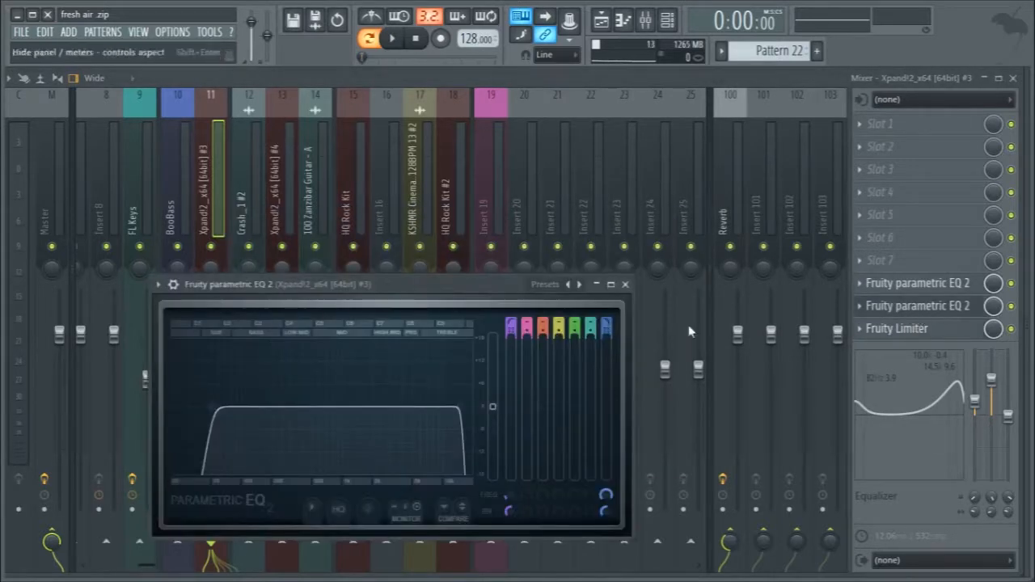
pyautogui.click(951, 285)
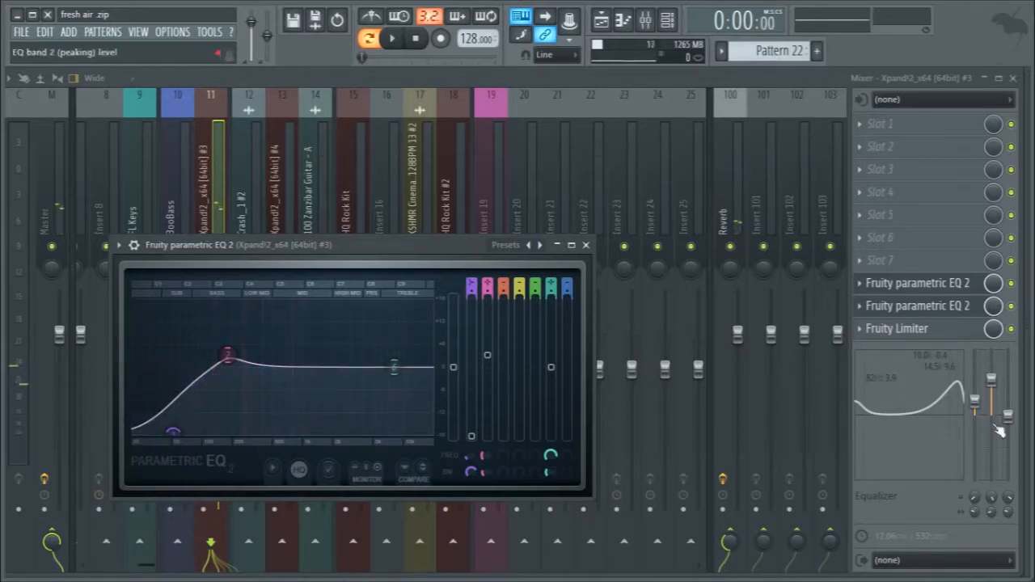
# - Raise the middle band of the Xpand!2_x64 #3 track's built-in equalizer to 10.6 during playback, and close the mixer
pyautogui.press('space')
pyautogui.moveTo(991, 381)
pyautogui.mouseDown()
pyautogui.moveTo(991, 399)
pyautogui.moveTo(992, 377)
pyautogui.mouseUp()
pyautogui.press('space')
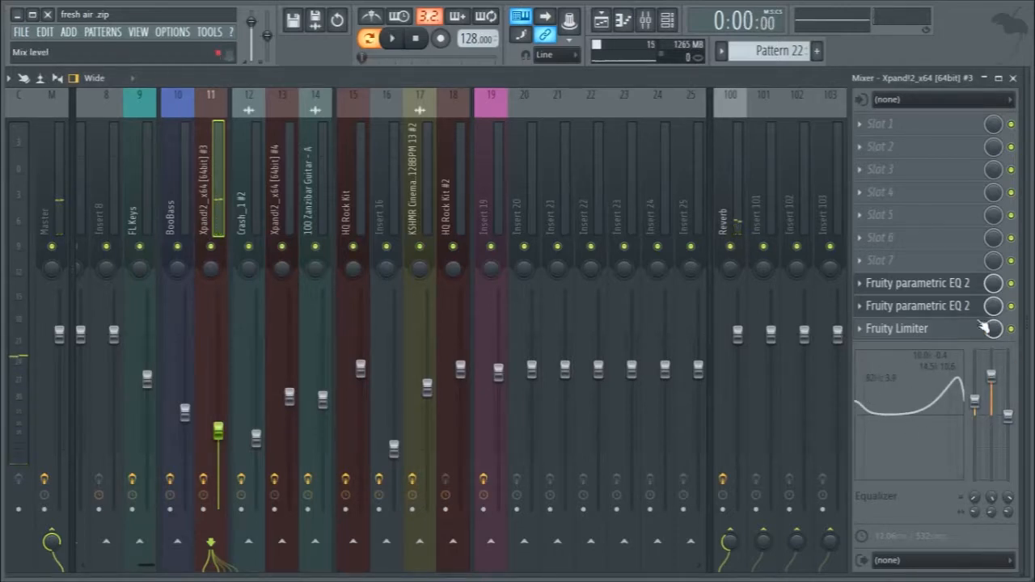
pyautogui.click(1013, 78)
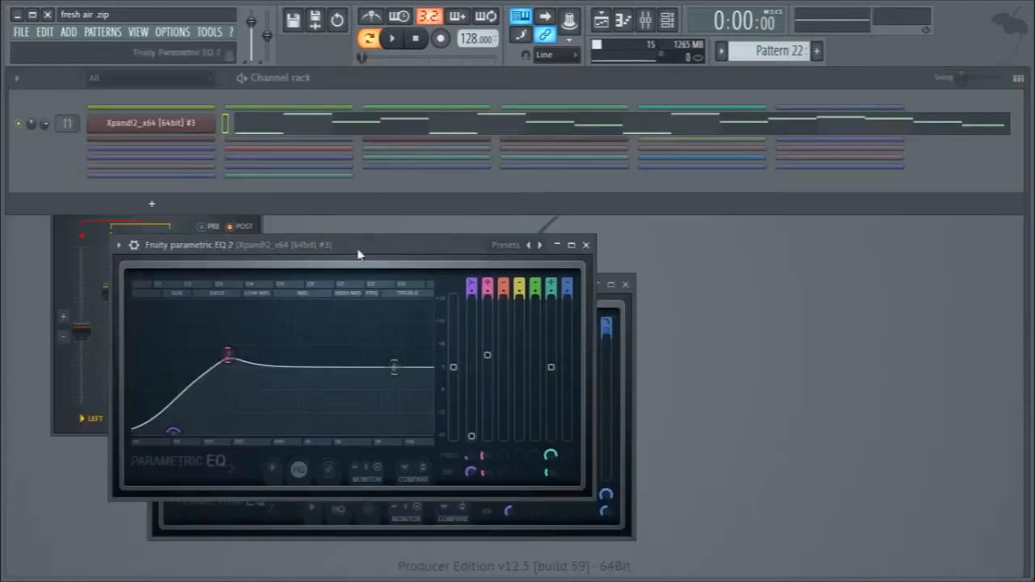
# - Play the CHOIR LIVE pattern and close the leftover Fruity parametric EQ 2 and stereo shaper windows
pyautogui.scroll(1, 750, 51)
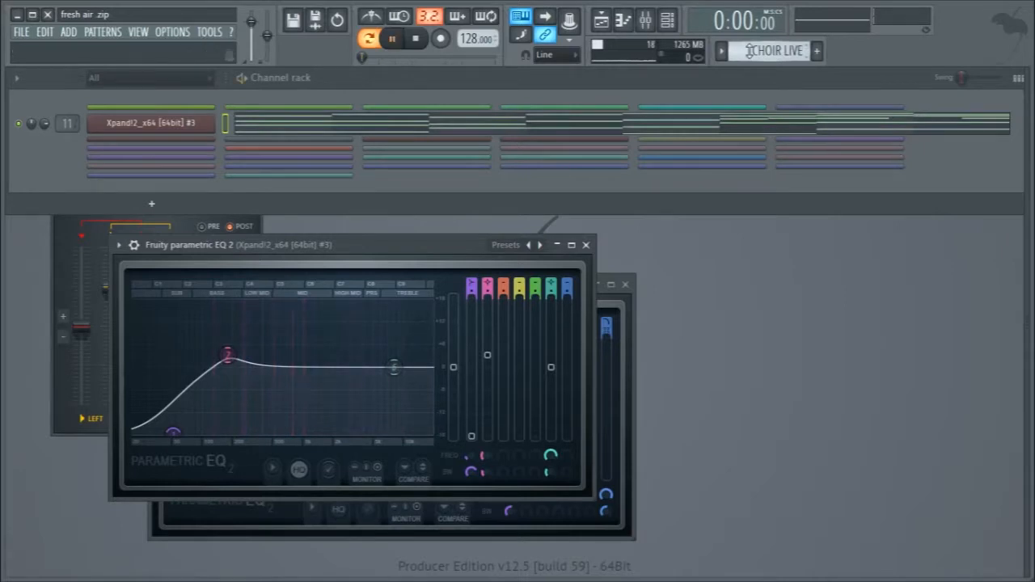
pyautogui.press('space')
pyautogui.click(585, 244)
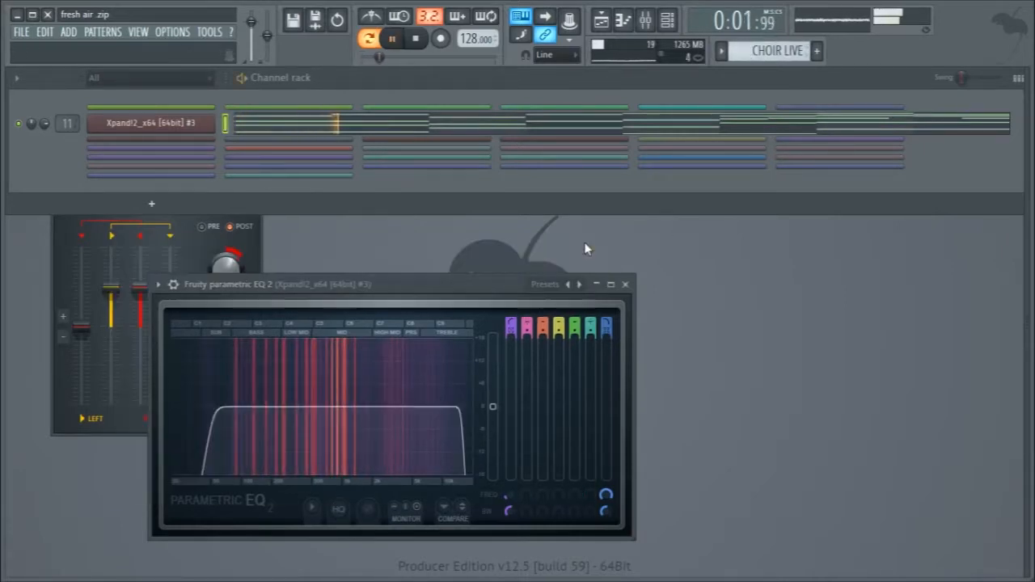
pyautogui.click(625, 284)
pyautogui.click(261, 185)
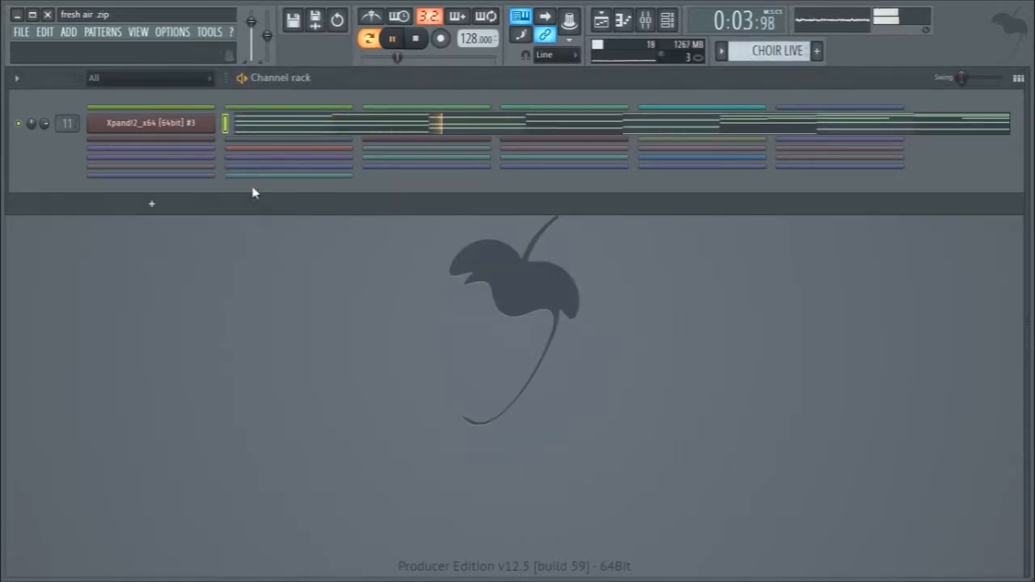
# - Check the Xpand!2_x64 #3 mixer track while CHOIR LIVE plays, and close the mixer and stop playback
pyautogui.press('F9')
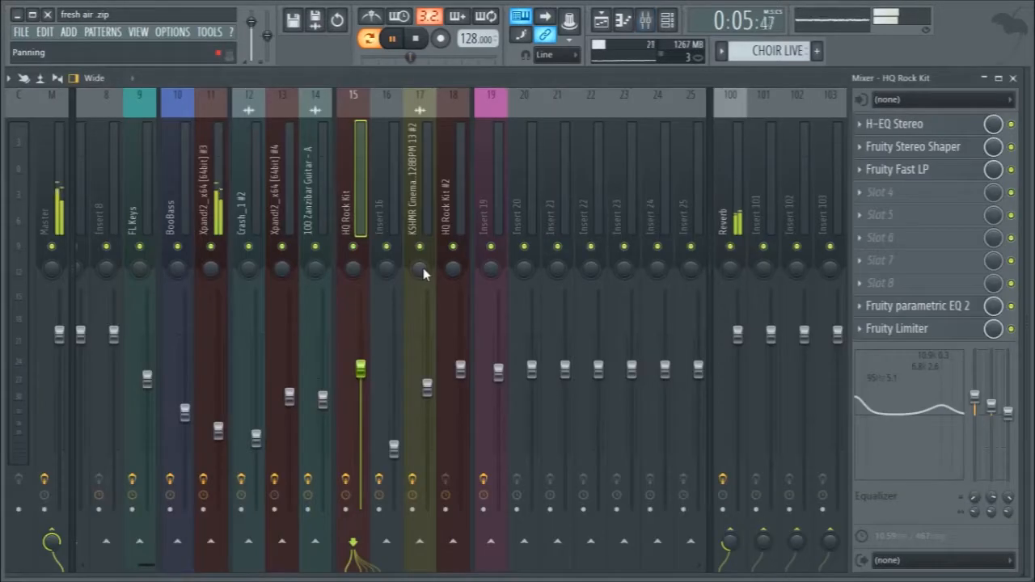
pyautogui.click(205, 185)
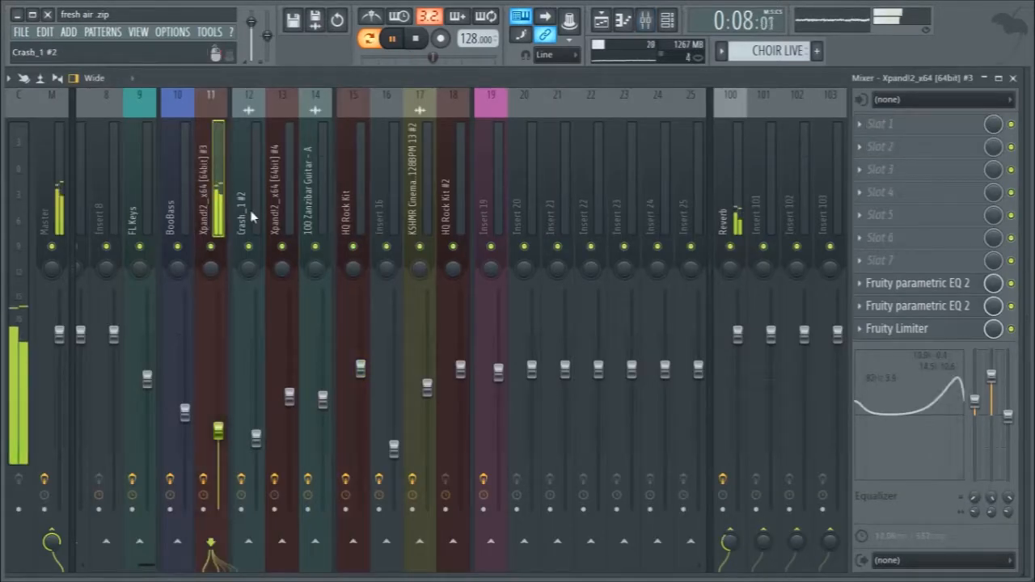
pyautogui.press('F9')
pyautogui.press('space')
# - Examine the CHOIR LIVE notes of Xpand!2_x64 #3 in the piano roll
pyautogui.press('F7')
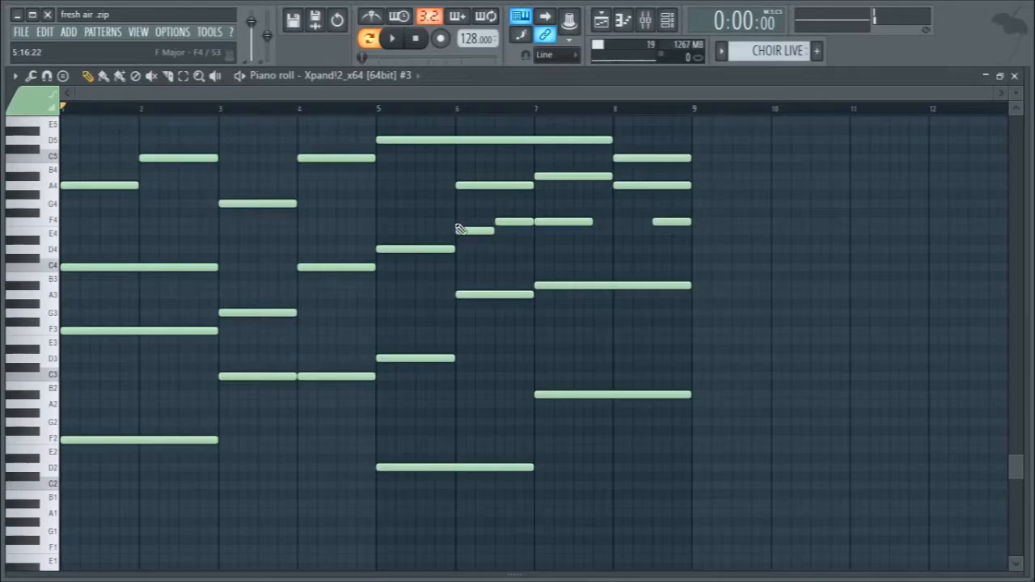
pyautogui.scroll(3, 462, 227)
pyautogui.scroll(-2, 462, 227)
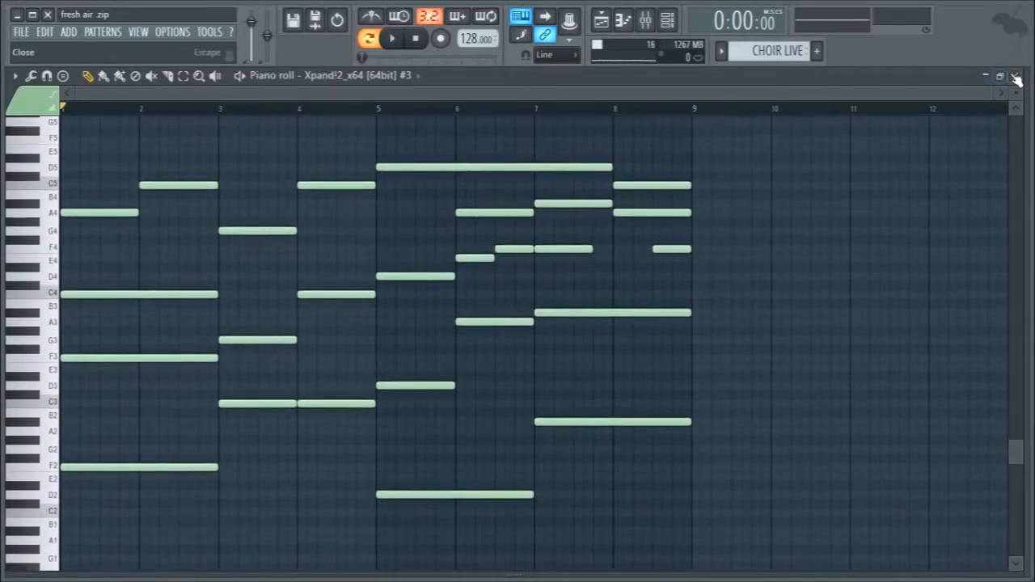
# - Close the piano roll, move on through CHOIR LIVE #3 to Pattern 26, and play the patterns briefly
pyautogui.click(1015, 76)
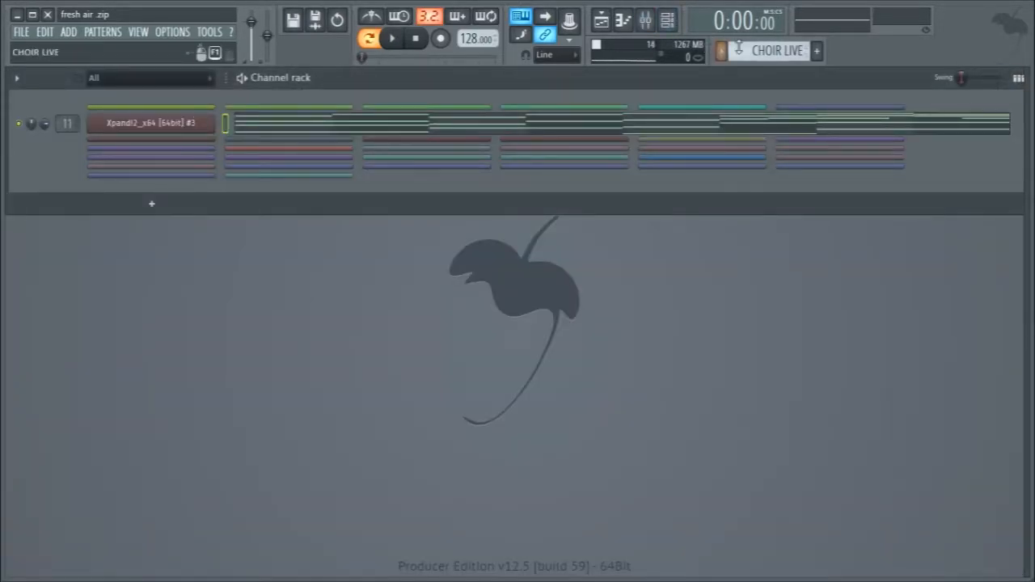
pyautogui.scroll(-1, 738, 49)
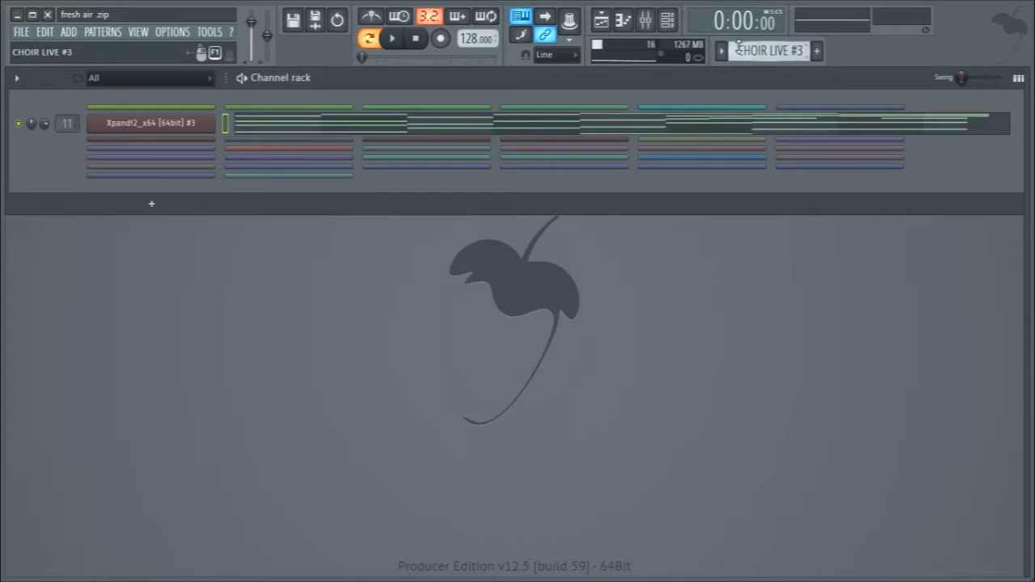
pyautogui.scroll(1, 739, 49)
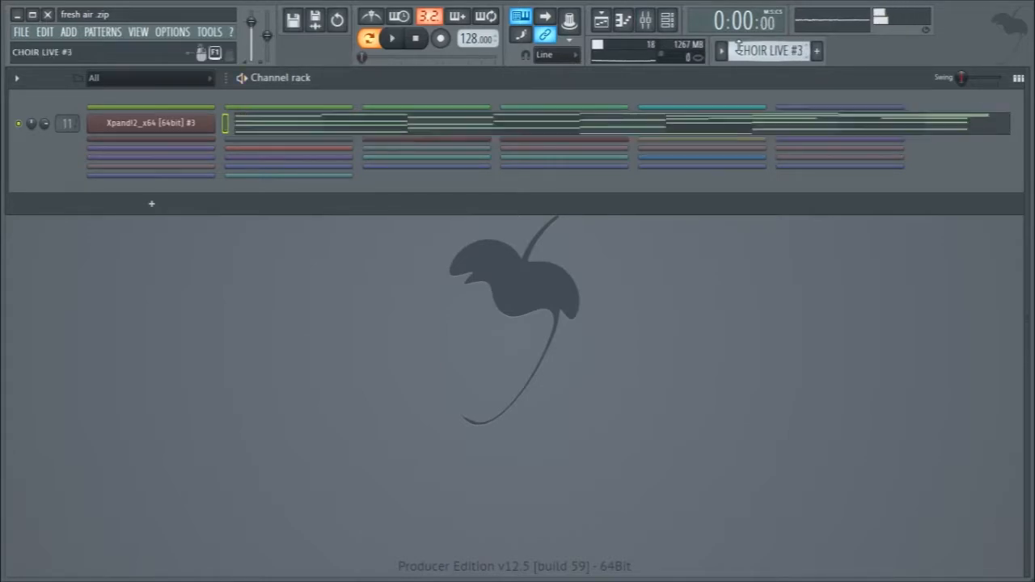
pyautogui.scroll(-1, 738, 48)
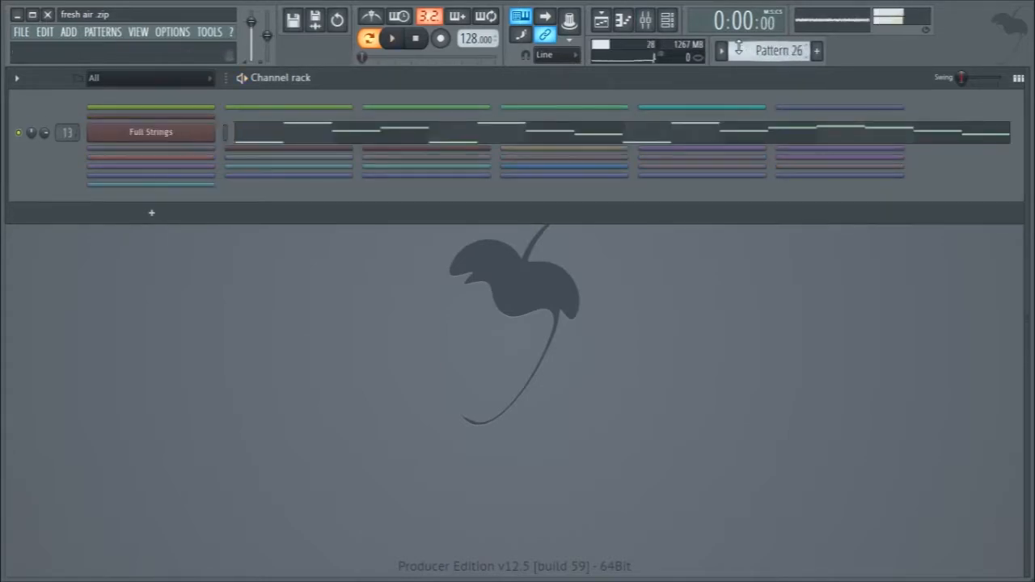
pyautogui.press('space')
pyautogui.press('space')
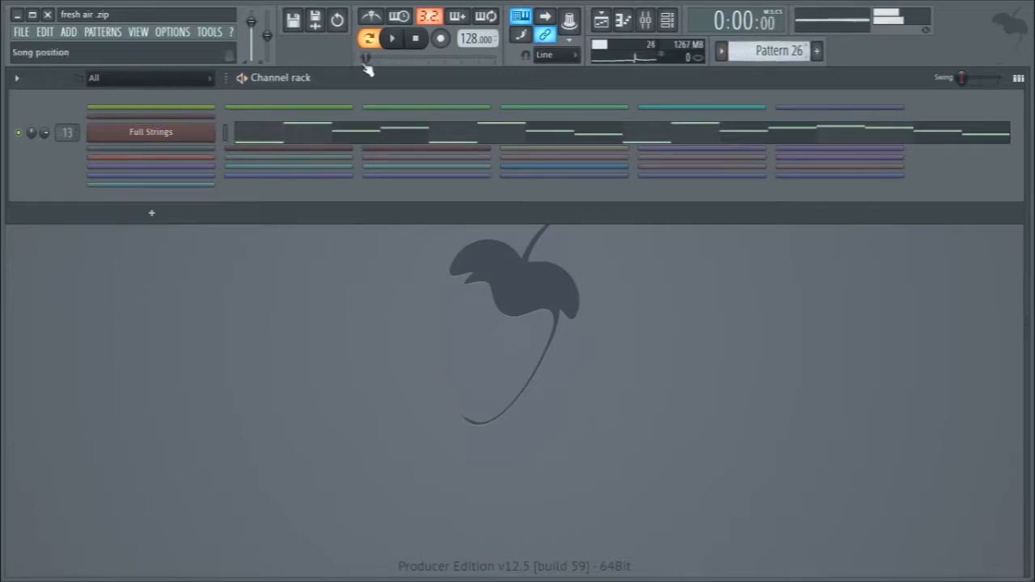
# - Check the DSK Overture instruments and wrapper settings of the Full Strings channel, and close the plugin
pyautogui.click(158, 137)
pyautogui.moveTo(752, 183); pyautogui.dragTo(713, 143)
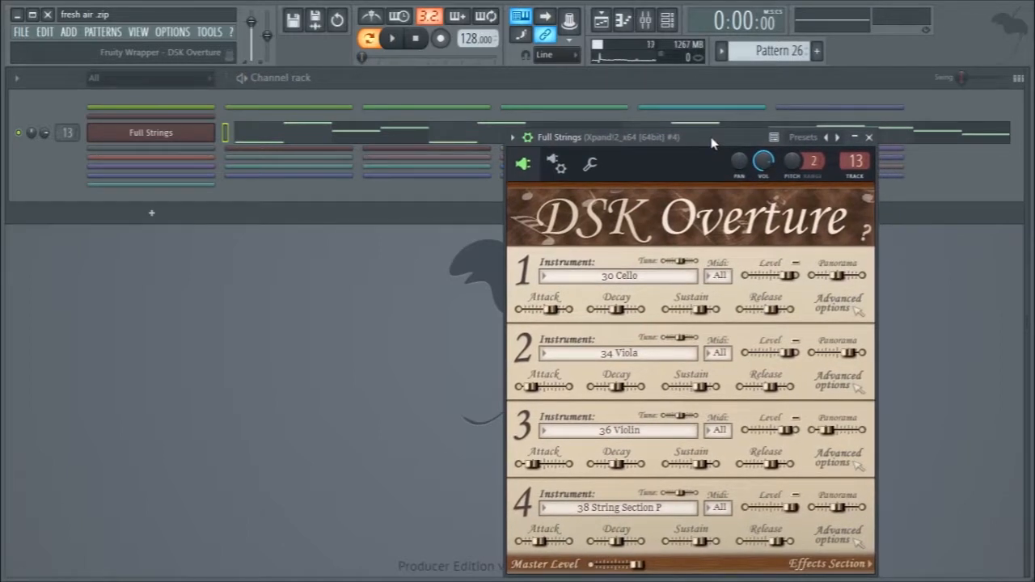
pyautogui.click(556, 164)
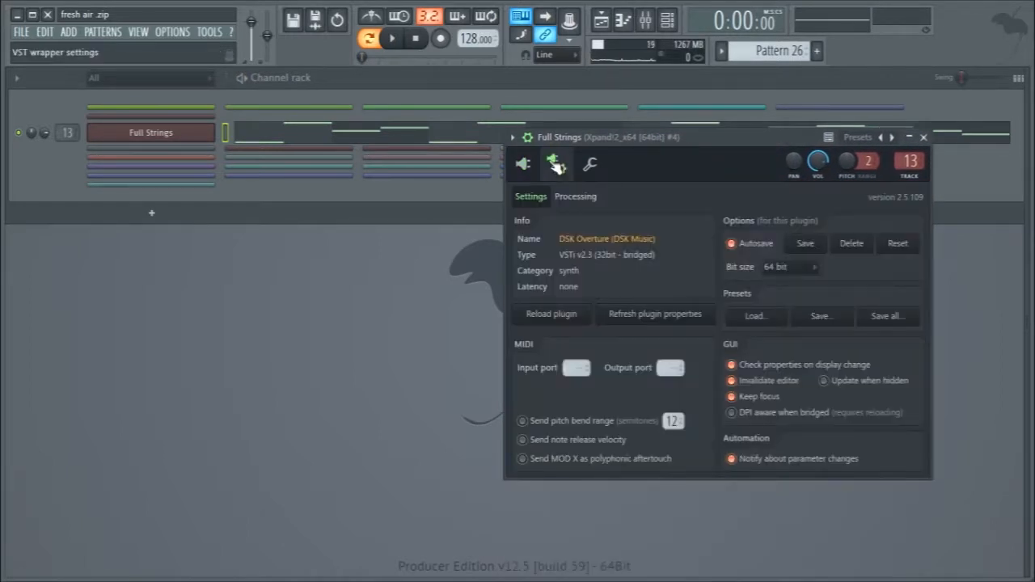
pyautogui.click(571, 198)
pyautogui.click(538, 199)
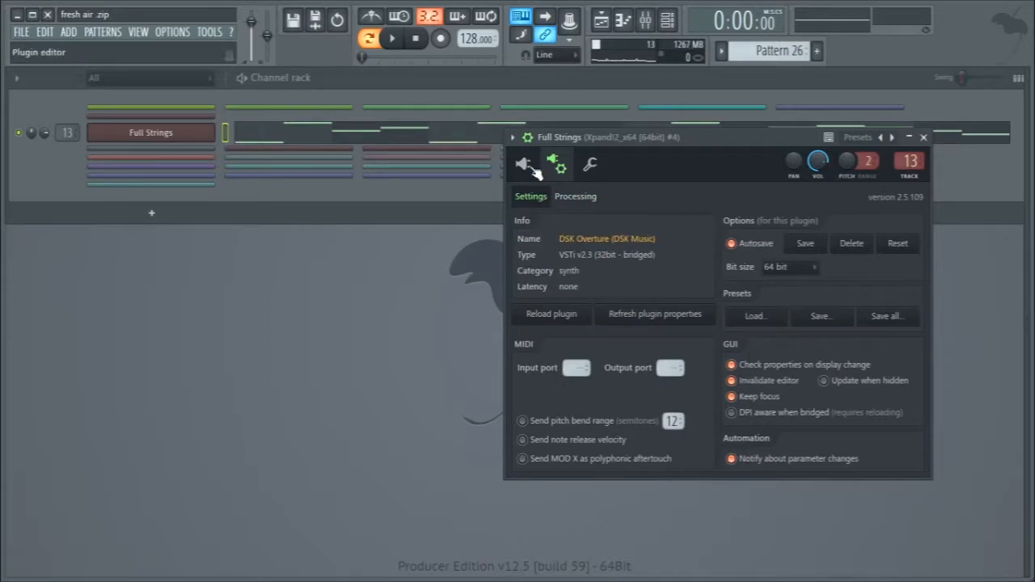
pyautogui.click(524, 165)
pyautogui.moveTo(638, 142); pyautogui.dragTo(573, 143)
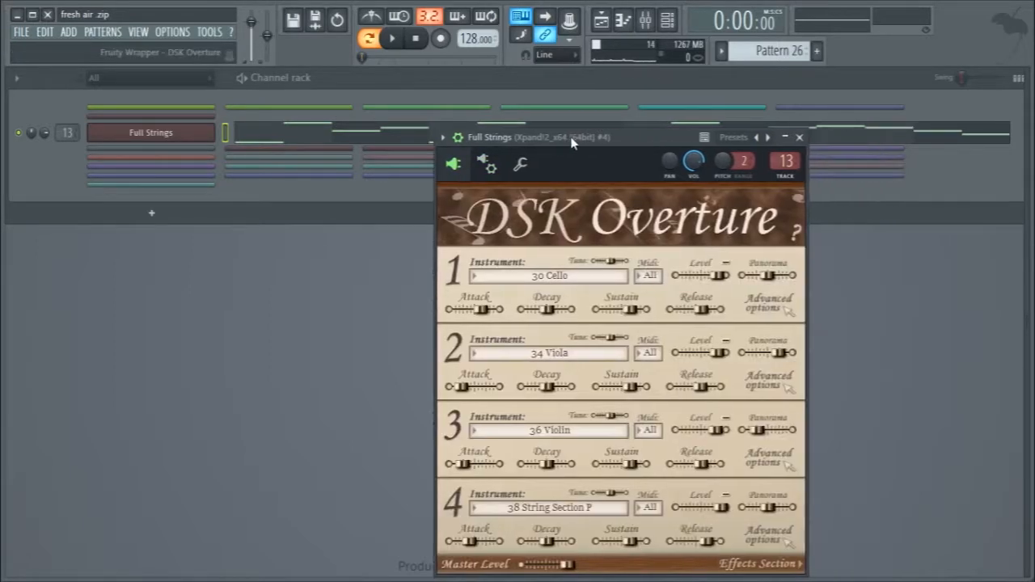
pyautogui.click(803, 138)
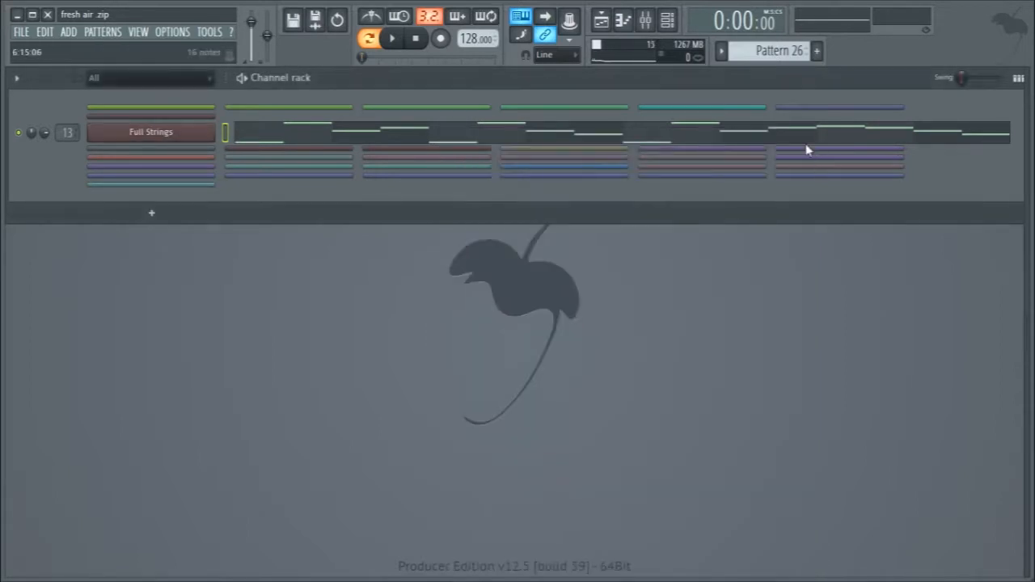
# - Play Pattern 26 with the mixer open on the Xpand!2_x64 #4 track, and enable the Reverb track's effect slots
pyautogui.press('F9')
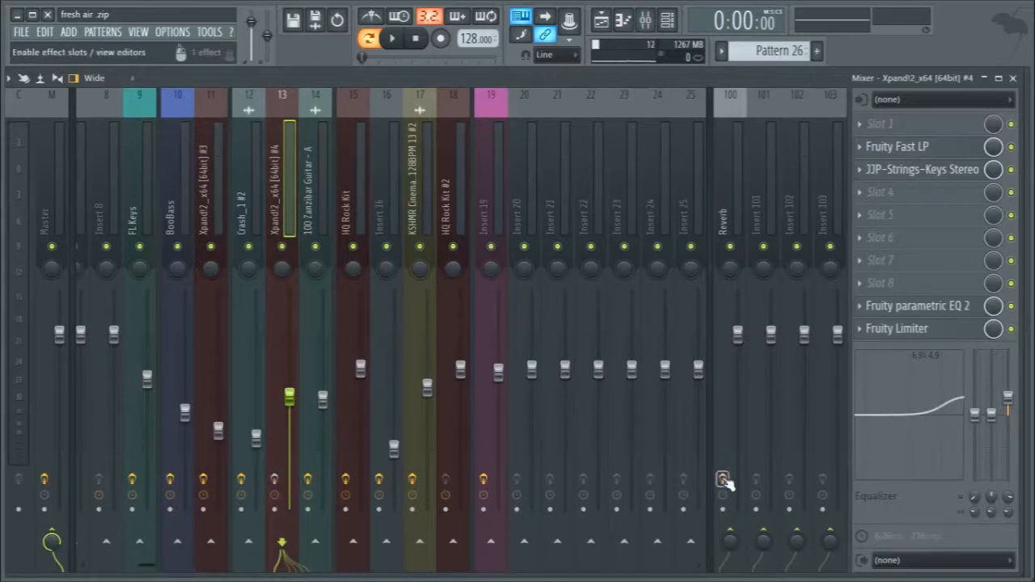
pyautogui.press('space')
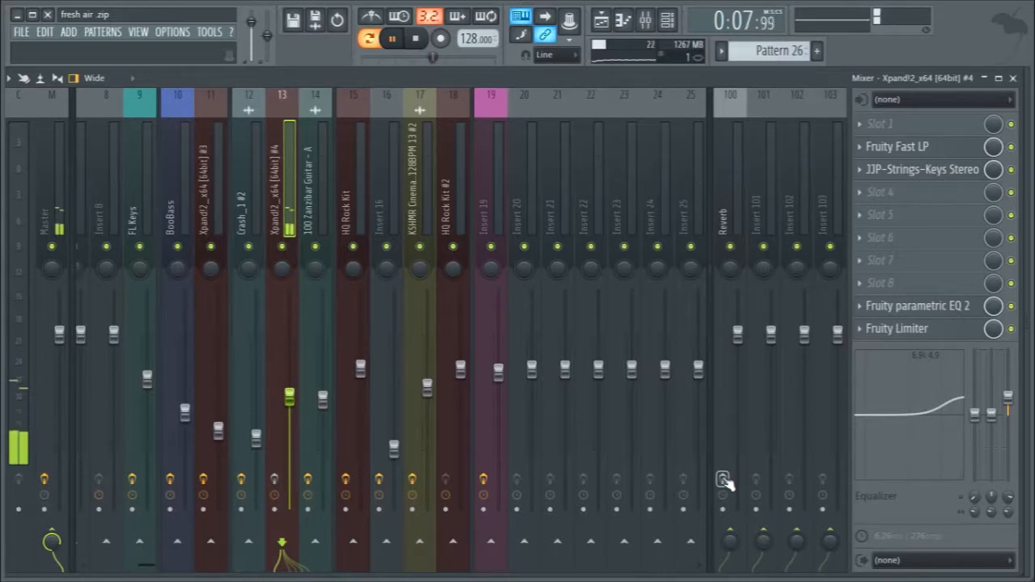
pyautogui.press('space')
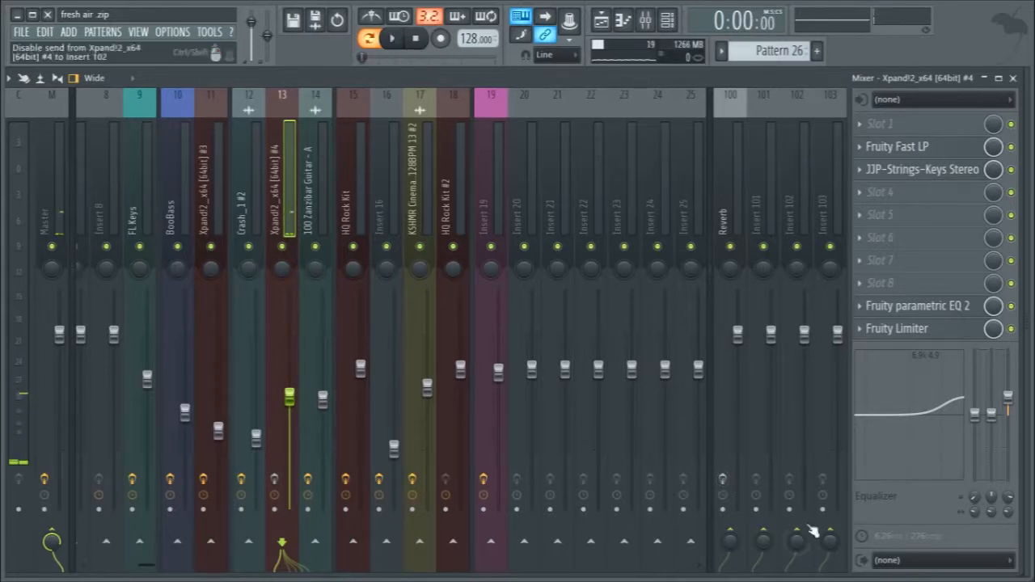
pyautogui.click(722, 479)
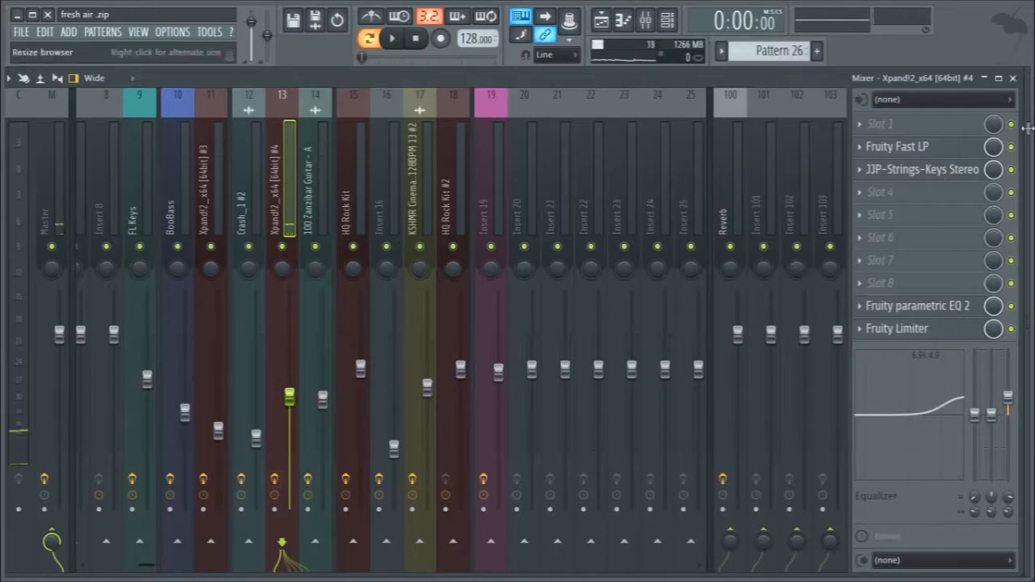
# - Set the high-pass band of the strings' Fruity parametric EQ 2 to 202 Hz and the low-pass band to 16566 Hz, and audition it
pyautogui.click(966, 332)
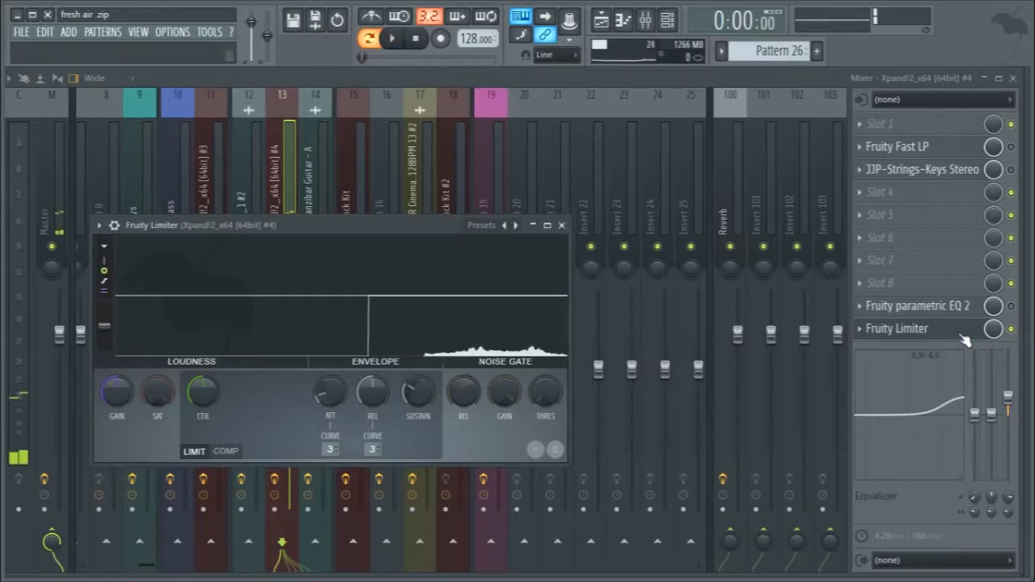
pyautogui.click(904, 305)
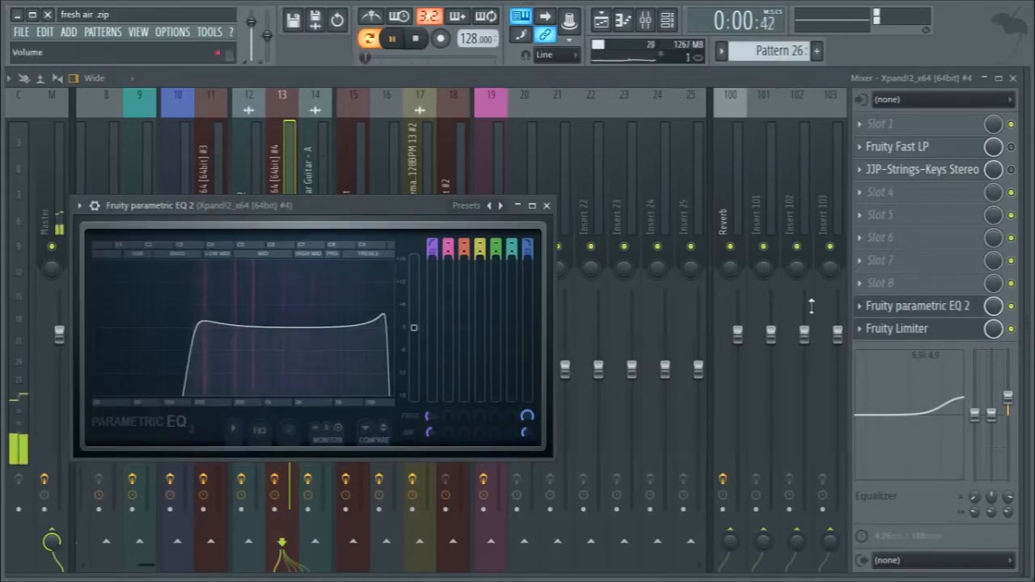
pyautogui.moveTo(195, 327); pyautogui.dragTo(192, 327)
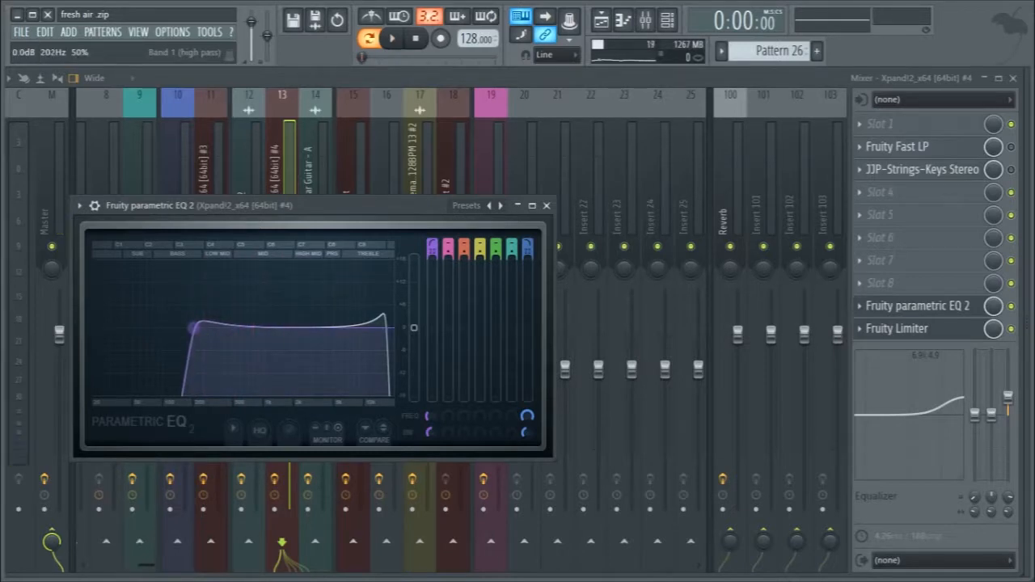
pyautogui.moveTo(387, 332); pyautogui.dragTo(392, 332)
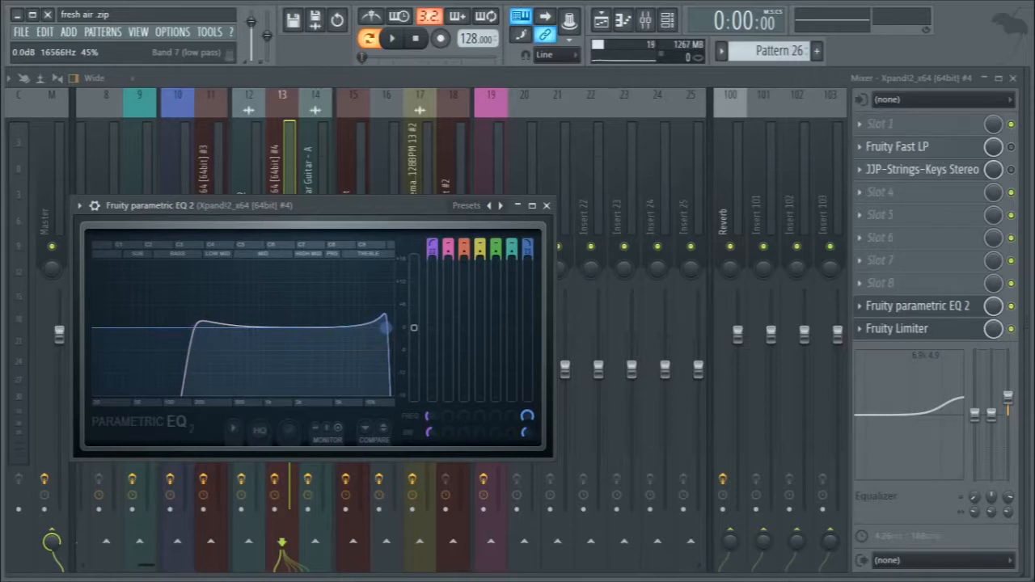
pyautogui.press('space')
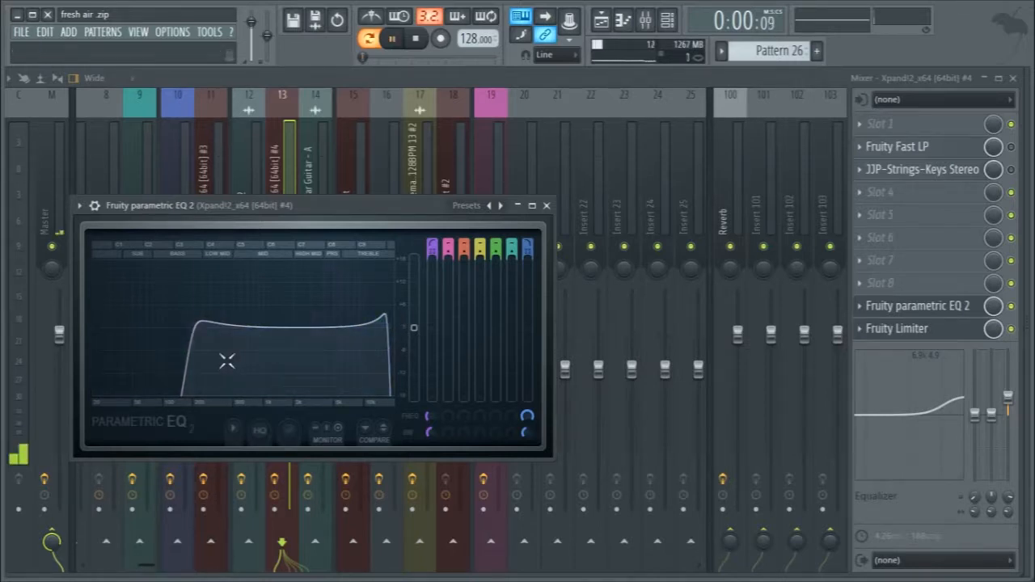
pyautogui.press('space')
pyautogui.click(547, 206)
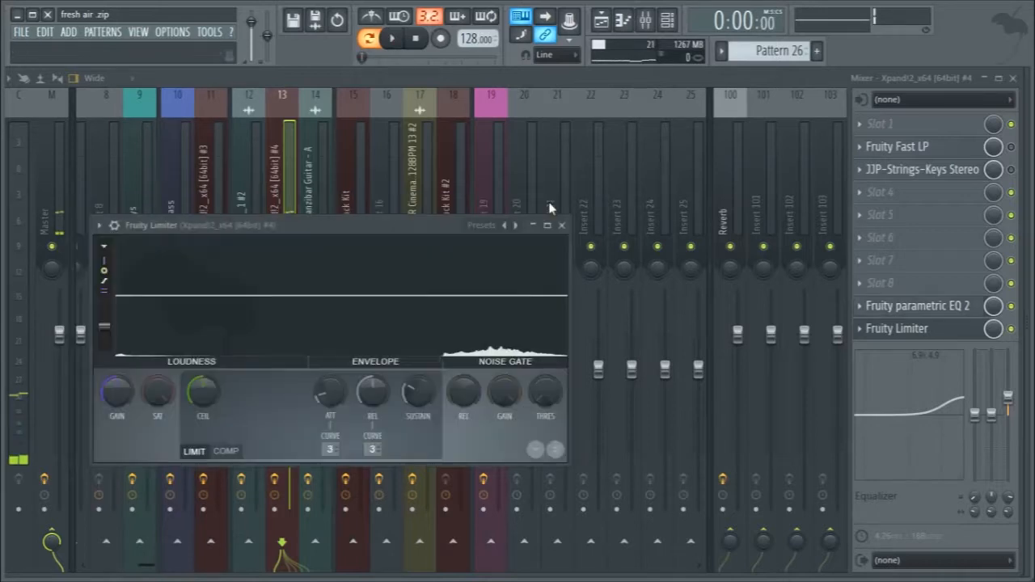
# - Load the Hi Strings factory preset STRINGs in JJP-Strings-Keys Stereo, and close that plugin and the Fruity Limiter
pyautogui.click(948, 171)
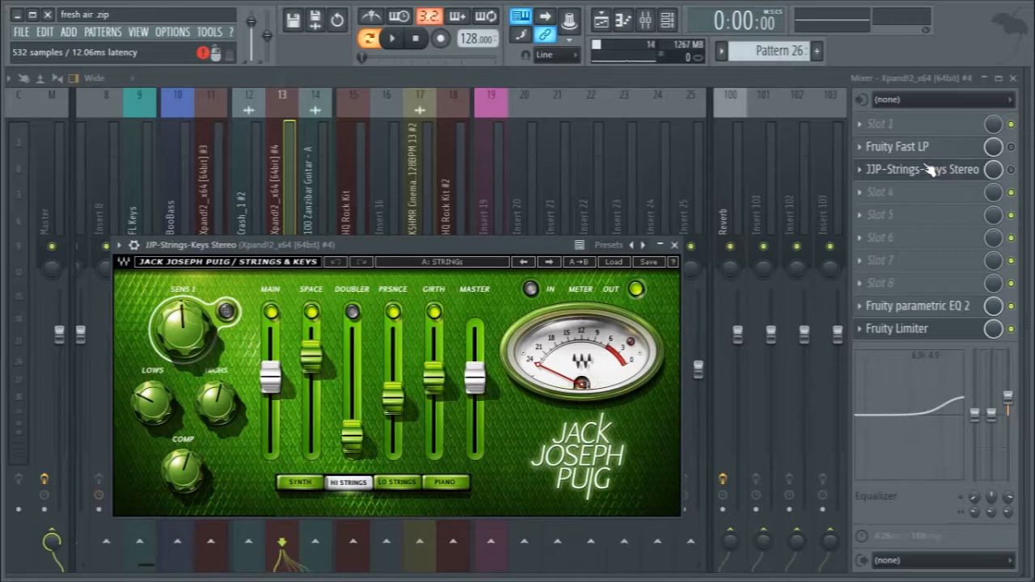
pyautogui.click(626, 263)
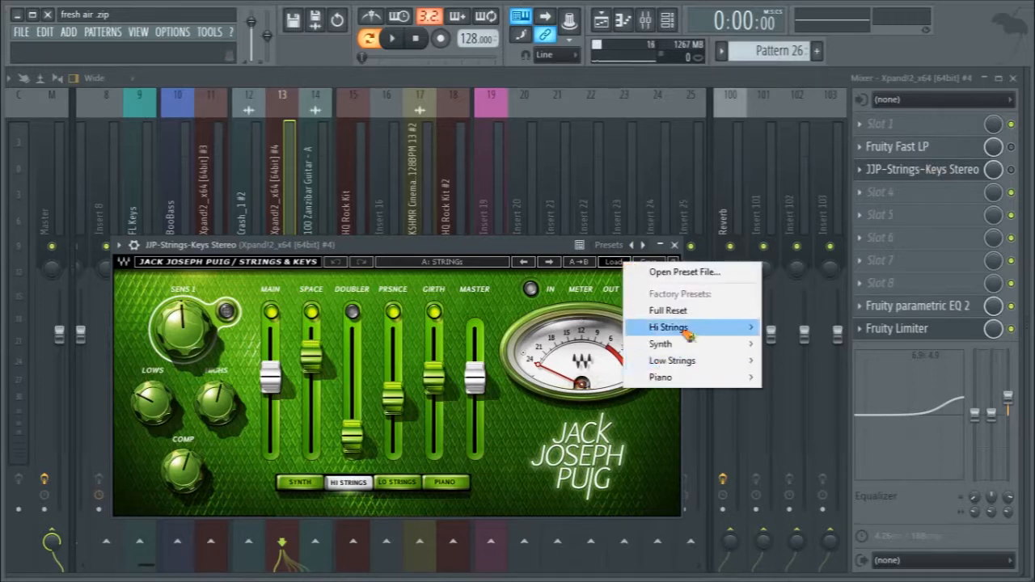
pyautogui.moveTo(689, 344)
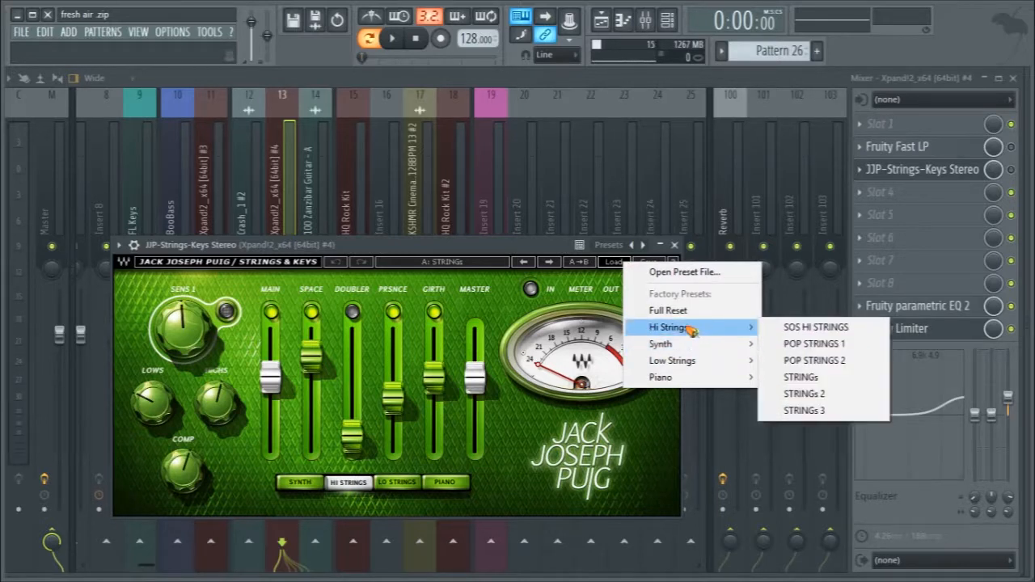
pyautogui.click(833, 381)
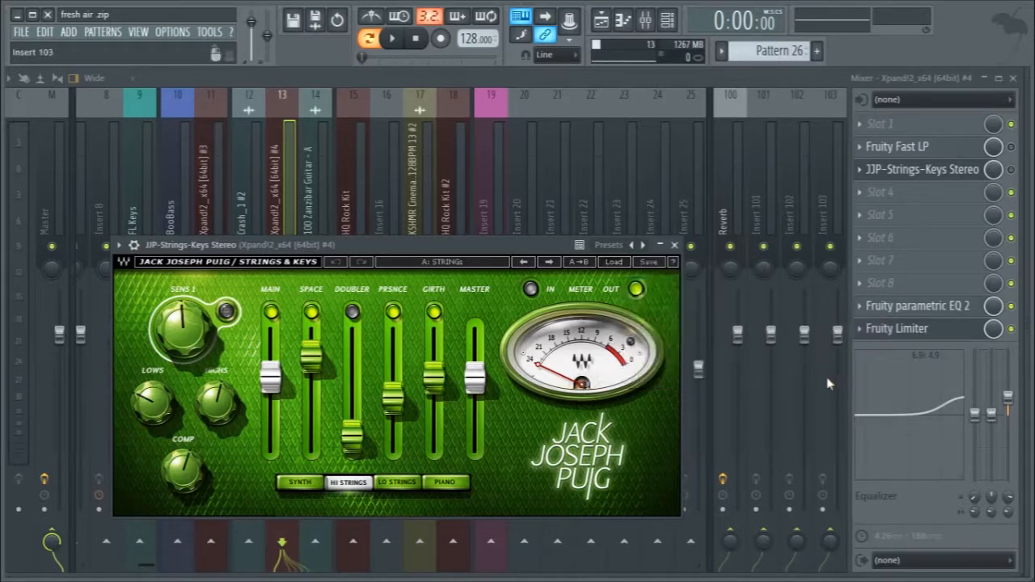
pyautogui.click(675, 245)
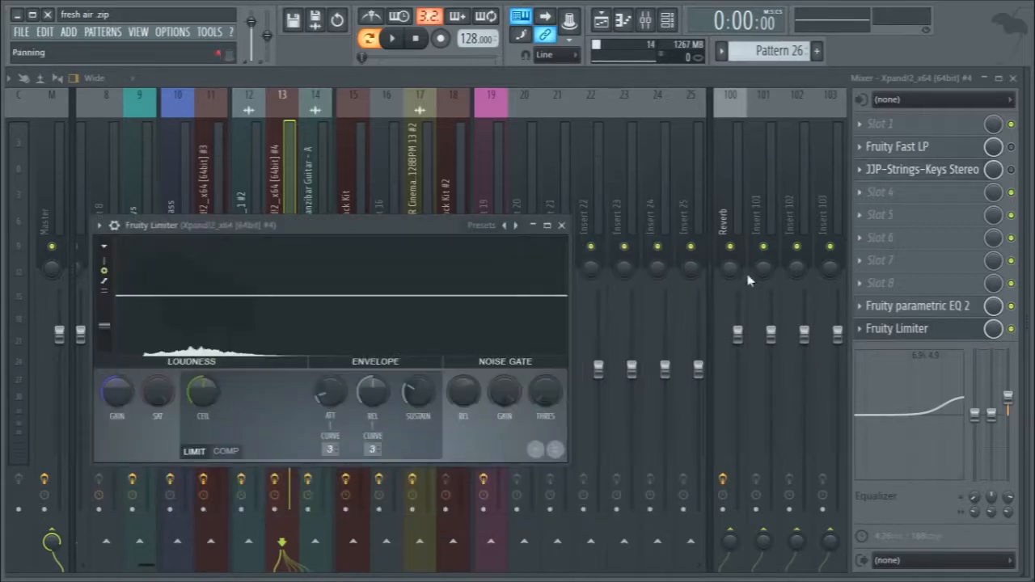
pyautogui.click(561, 225)
# - Play the strings without and with JJP-Strings-Keys Stereo, leaving the effect switched on
pyautogui.press('space')
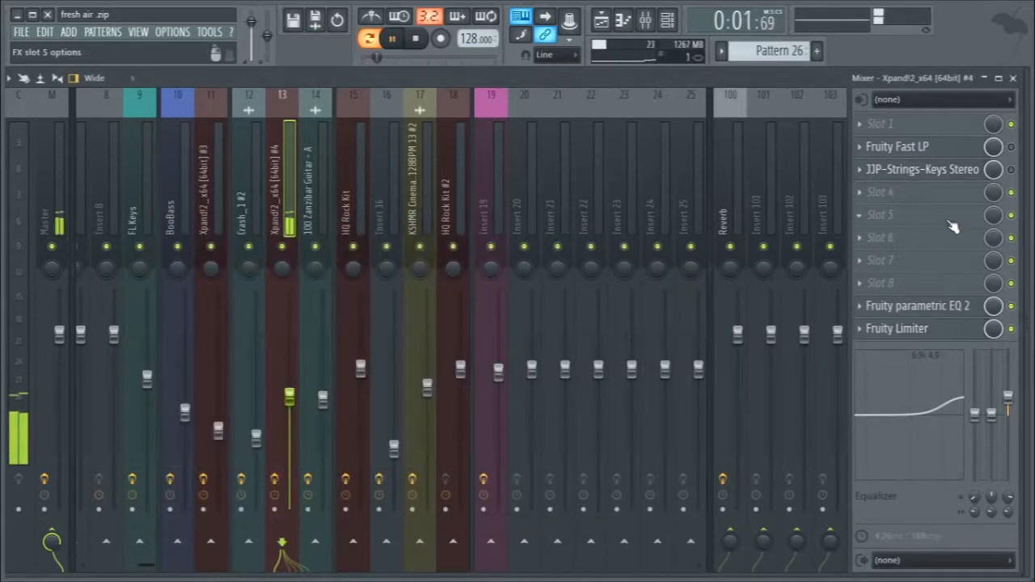
pyautogui.press('space')
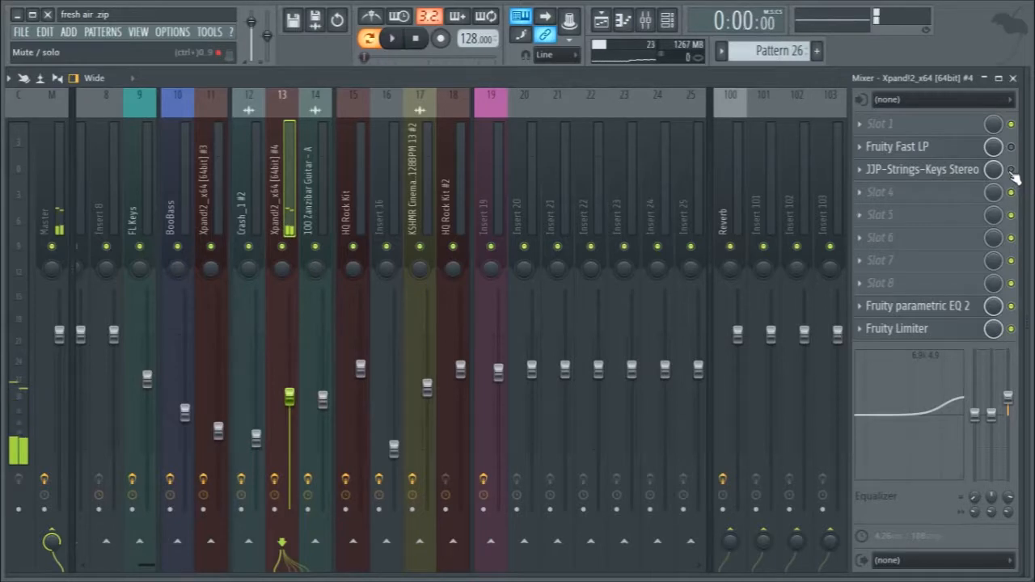
pyautogui.press('space')
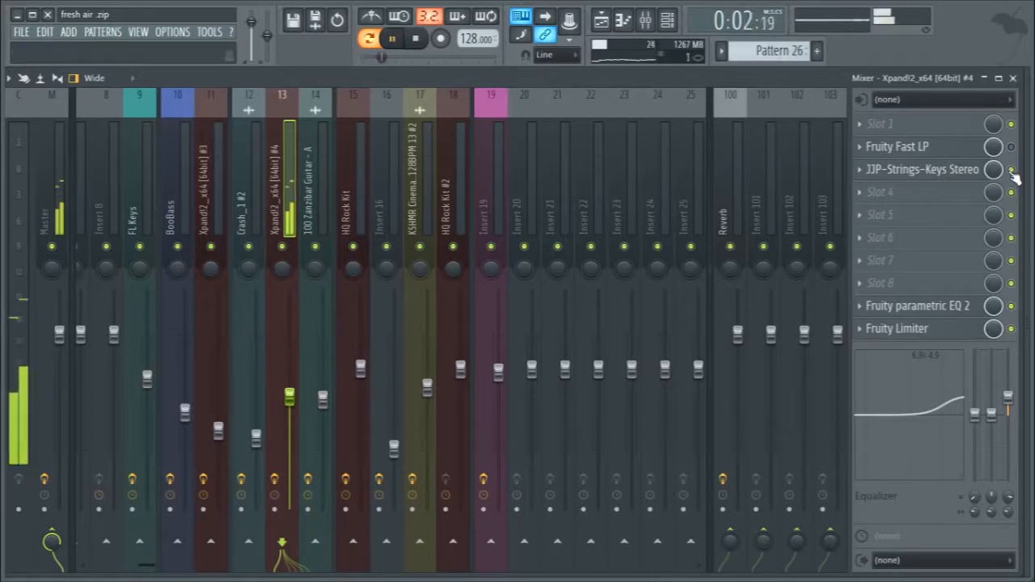
pyautogui.press('space')
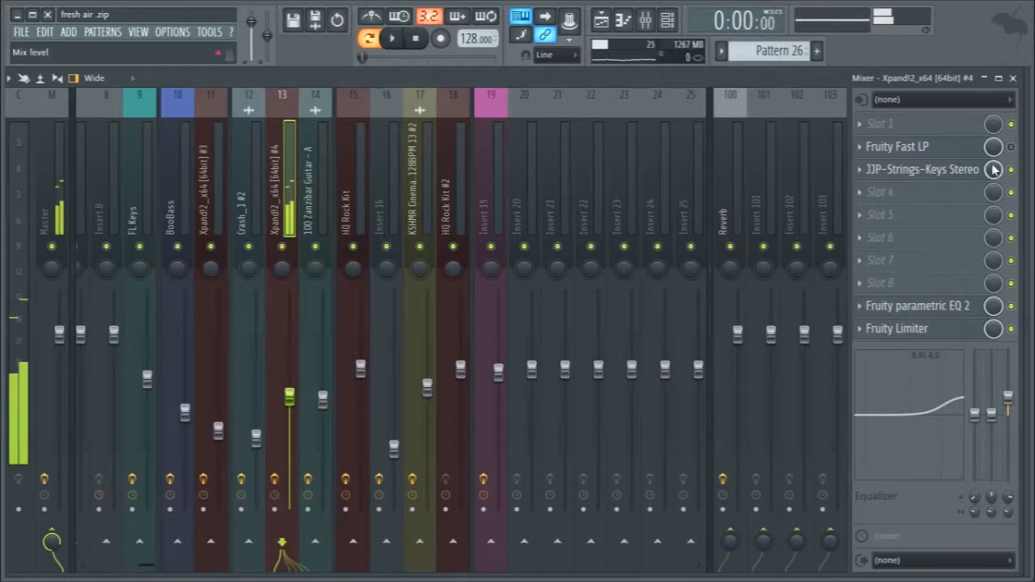
# - Check the Fruity Fast LP settings on the strings track, and close the effect and the mixer
pyautogui.click(964, 151)
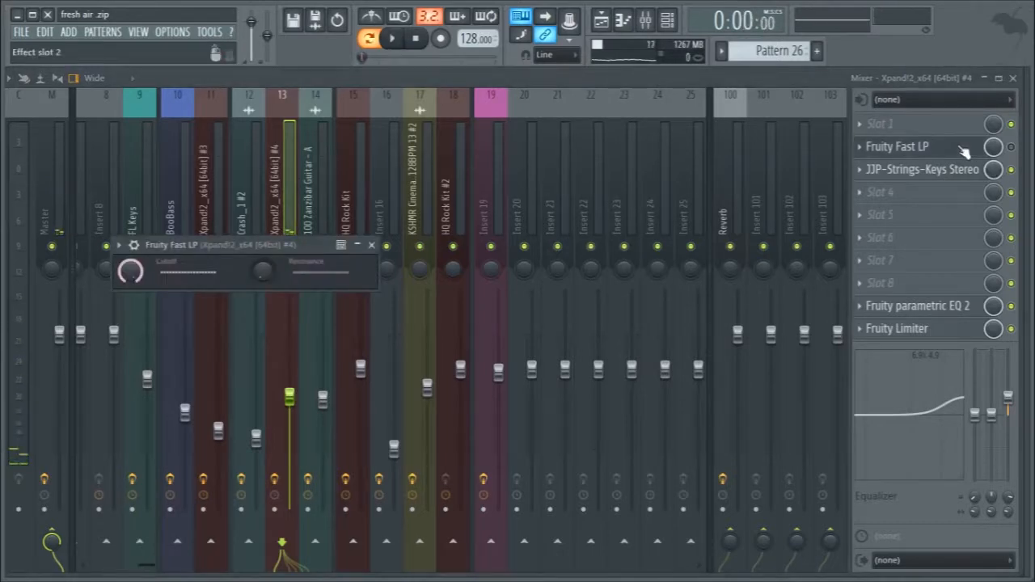
pyautogui.click(963, 151)
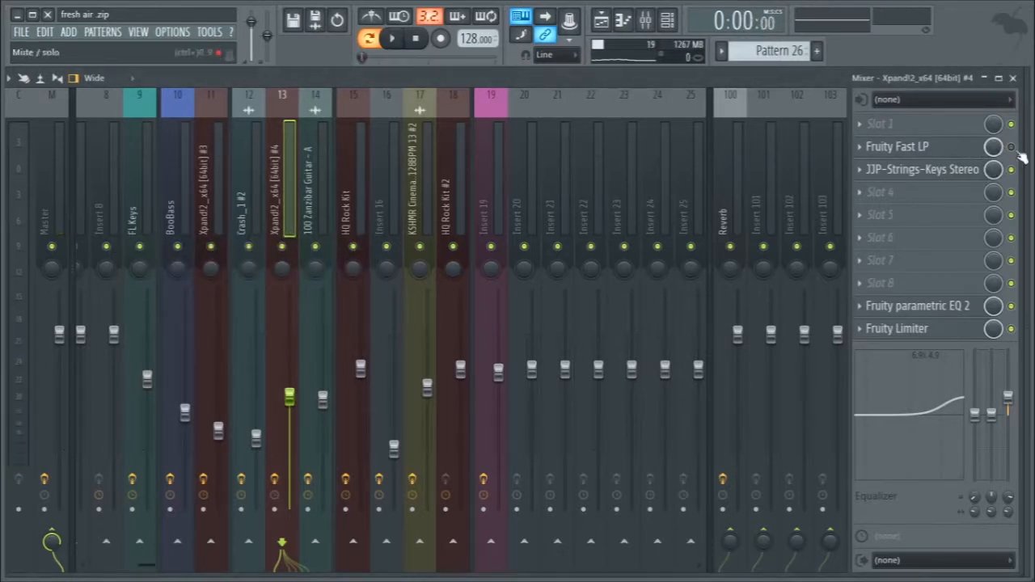
pyautogui.click(1012, 78)
# - Examine Pattern 27's Full Strings notes in the piano roll during playback, and move on to Pattern 28
pyautogui.press('space')
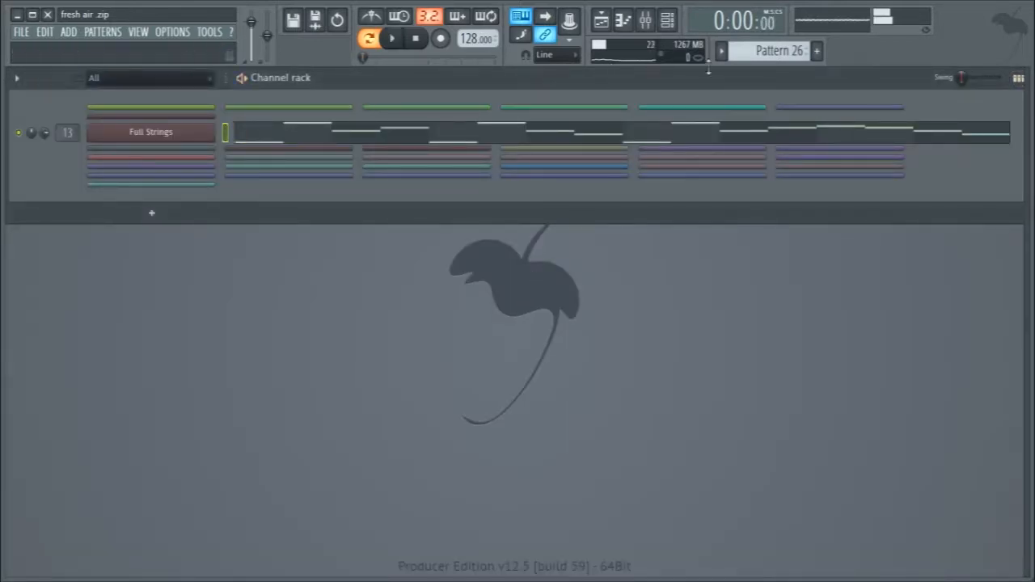
pyautogui.scroll(-1, 770, 51)
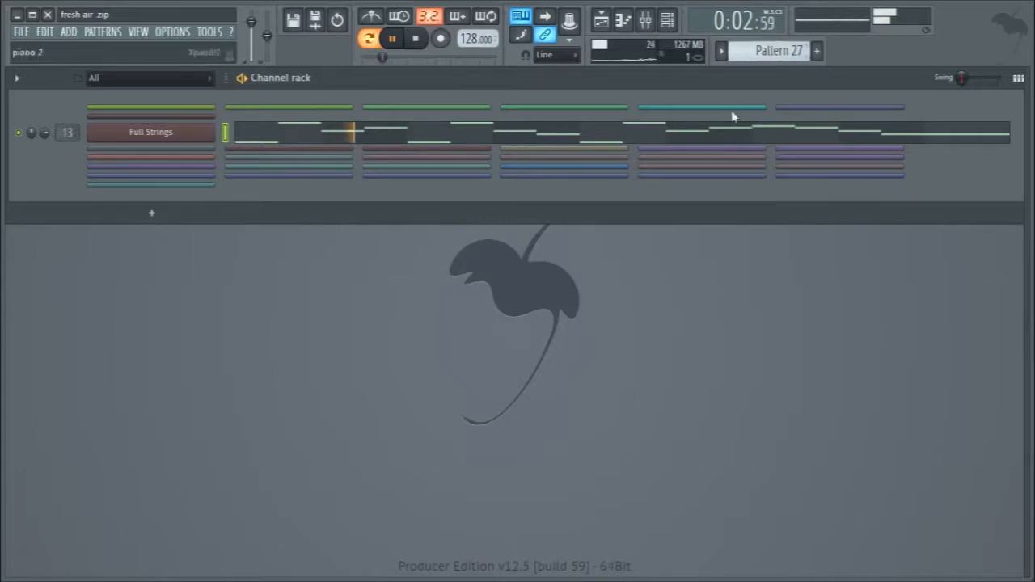
pyautogui.click(720, 132)
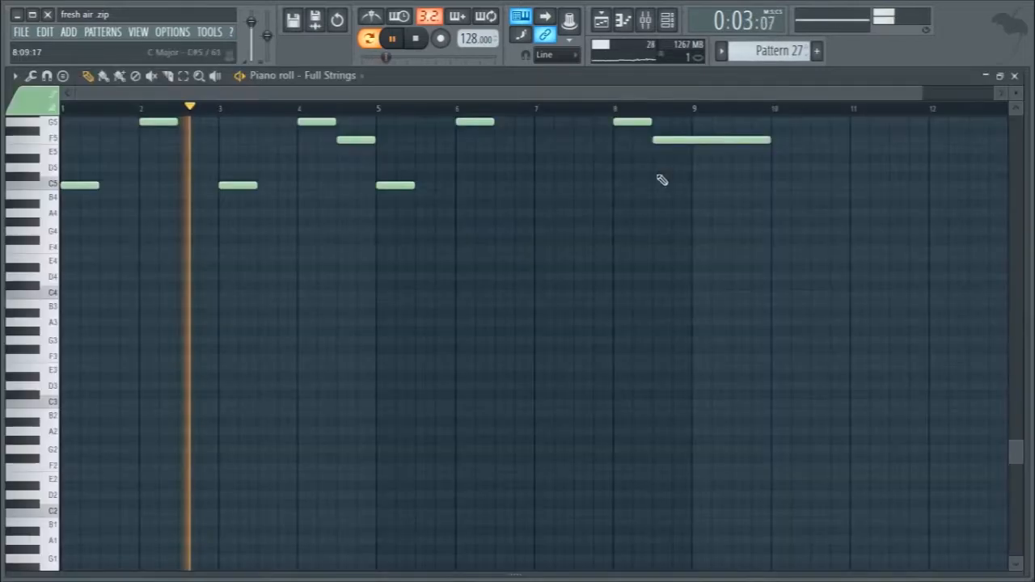
pyautogui.click(1015, 77)
pyautogui.press('space')
pyautogui.click(817, 51)
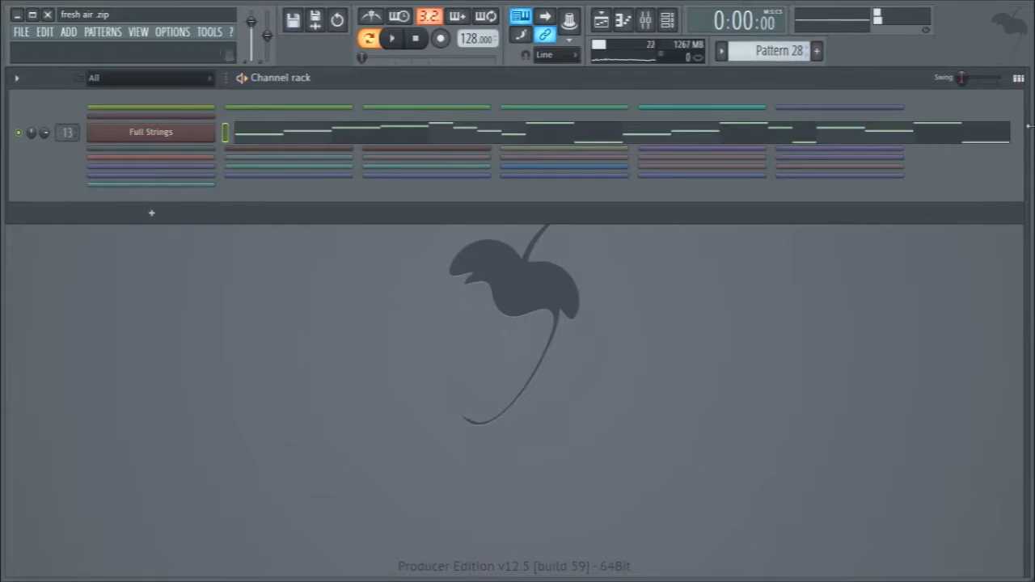
# - Play Pattern 28's Full Strings part, and switch to the KEY LEAD pattern
pyautogui.press('space')
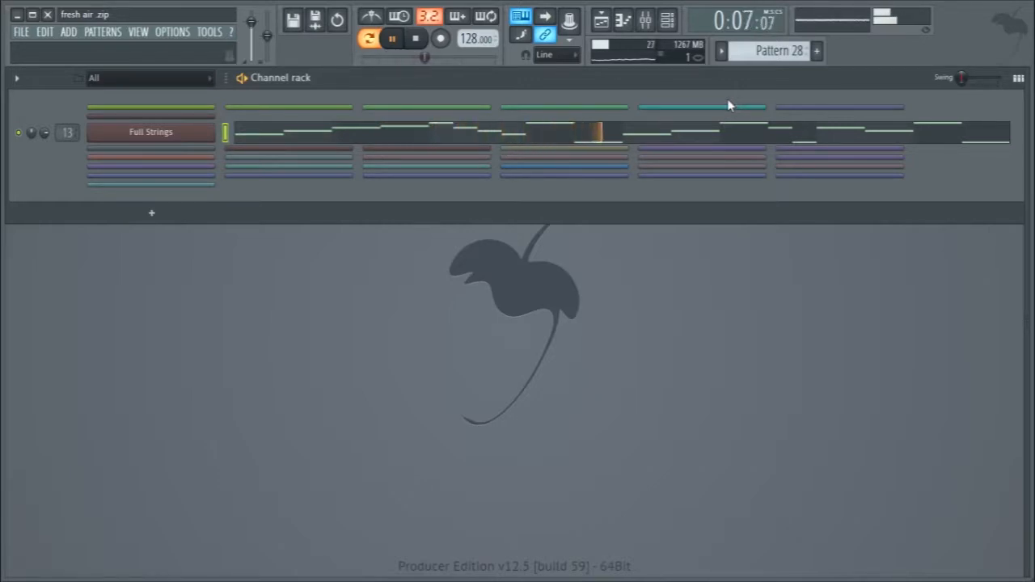
pyautogui.press('space')
pyautogui.scroll(-2, 770, 51)
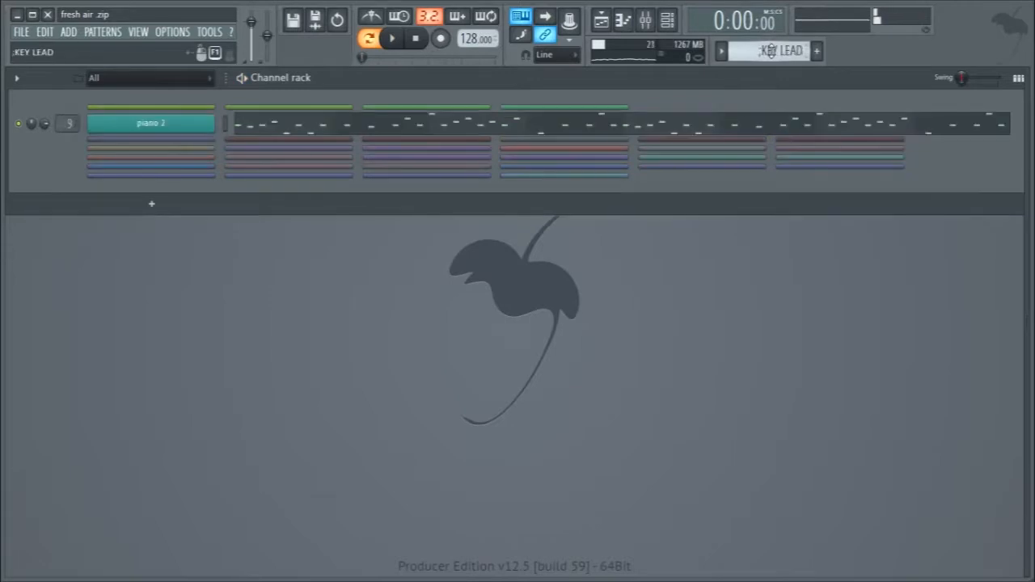
# - Examine the KEY LEAD pattern's piano 2 notes in the piano roll during playback, and close the piano roll
pyautogui.press('space')
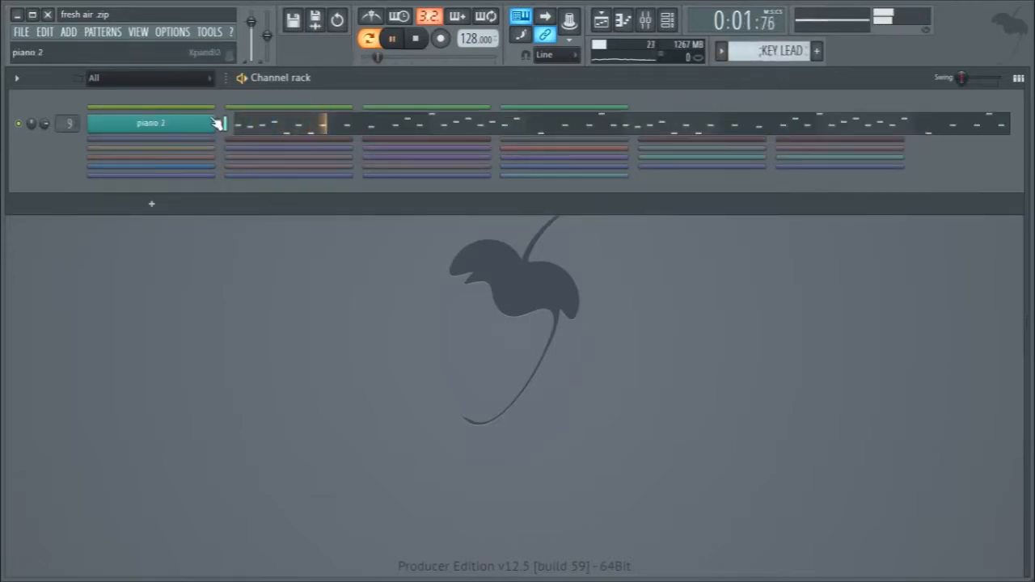
pyautogui.click(410, 134)
pyautogui.scroll(2, 425, 157)
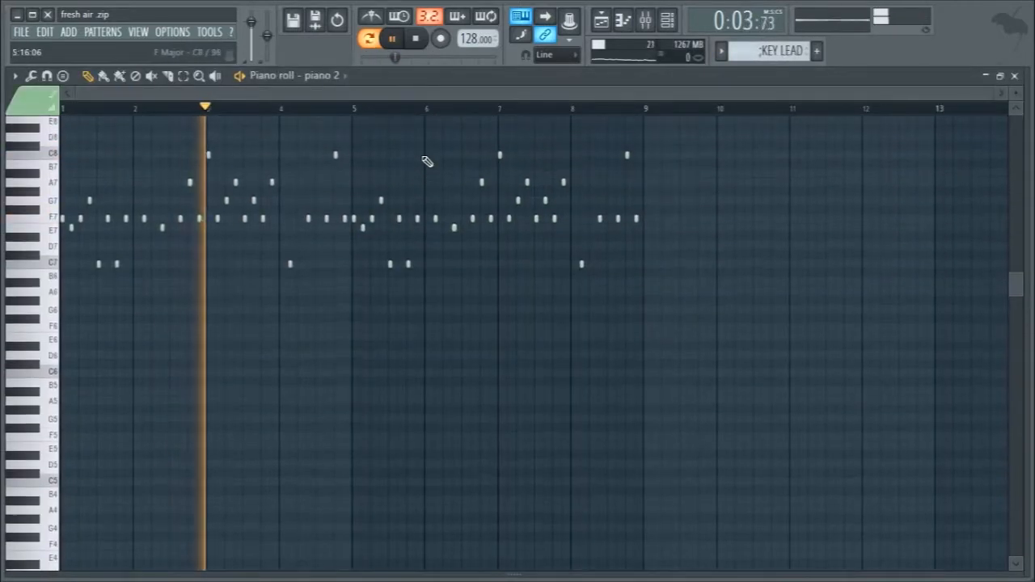
pyautogui.press('space')
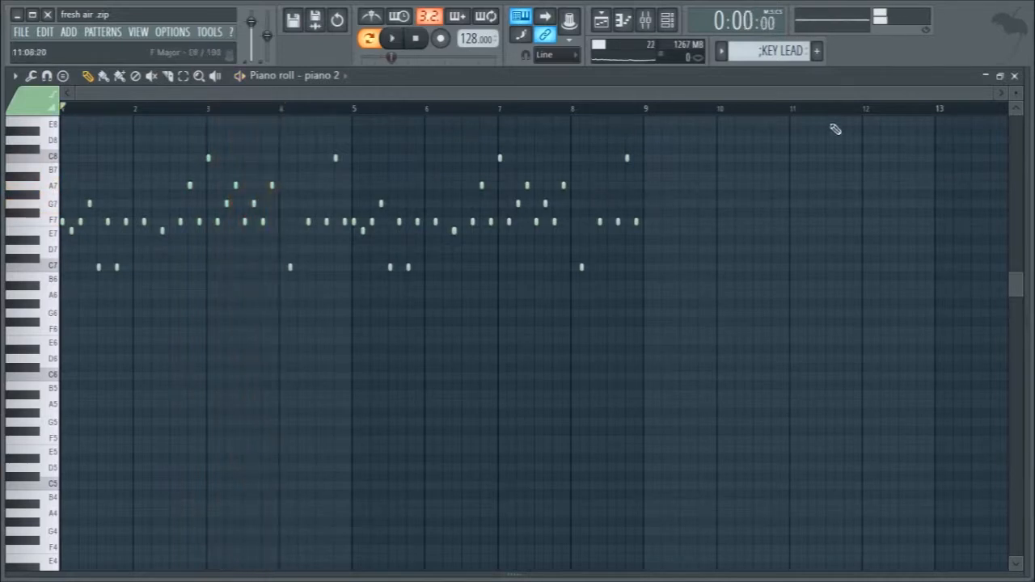
pyautogui.click(1016, 76)
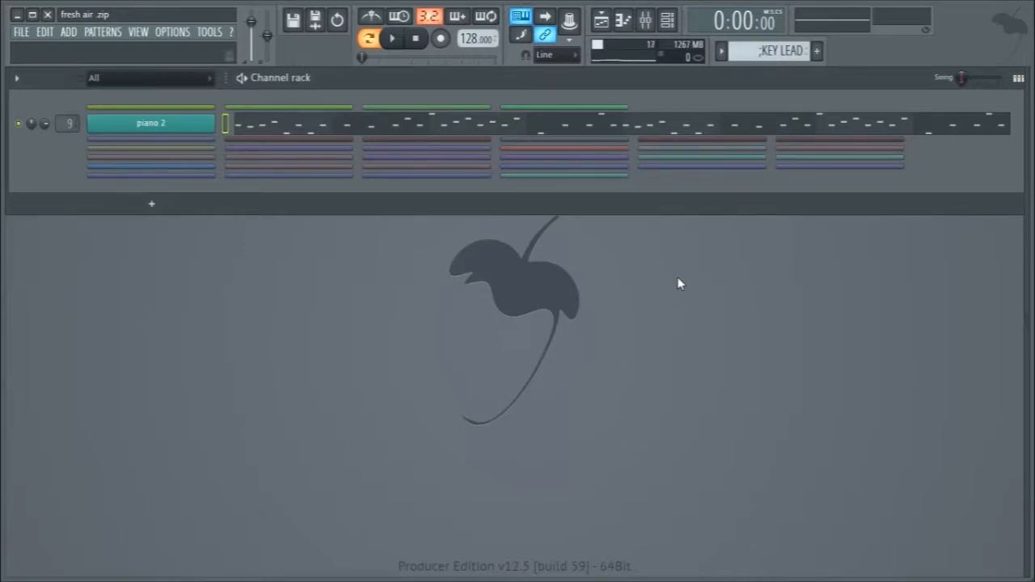
# - Check the preset loaded in the piano 2 instrument, and step through Pattern 30 to Pattern 31 with playback running
pyautogui.click(139, 126)
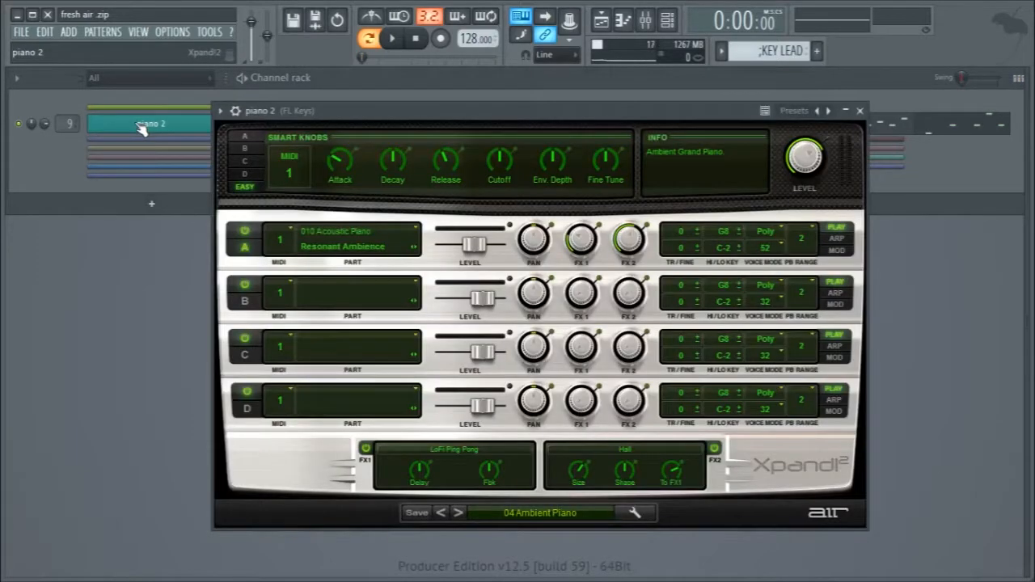
pyautogui.click(142, 128)
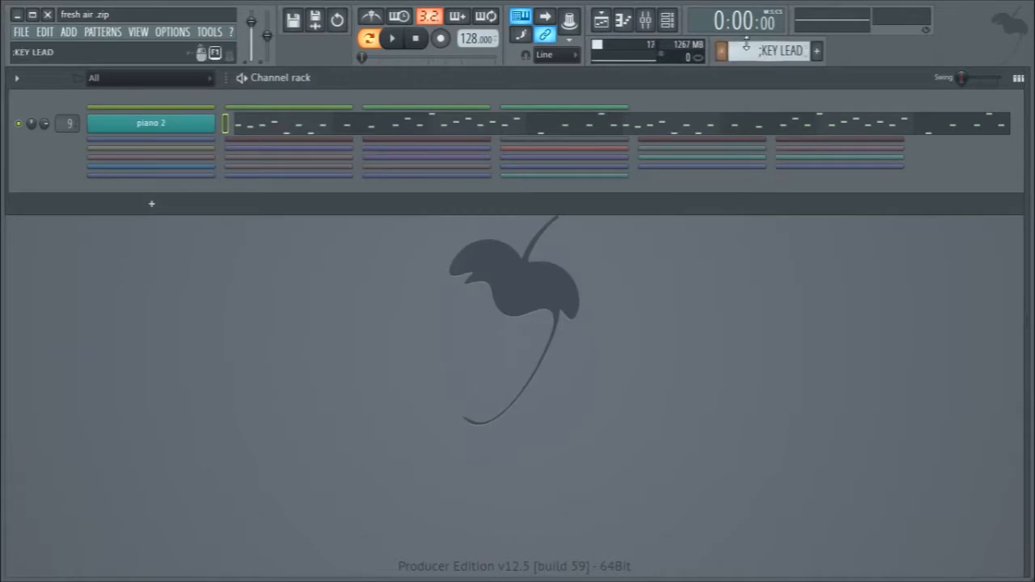
pyautogui.scroll(-1, 746, 46)
pyautogui.press('space')
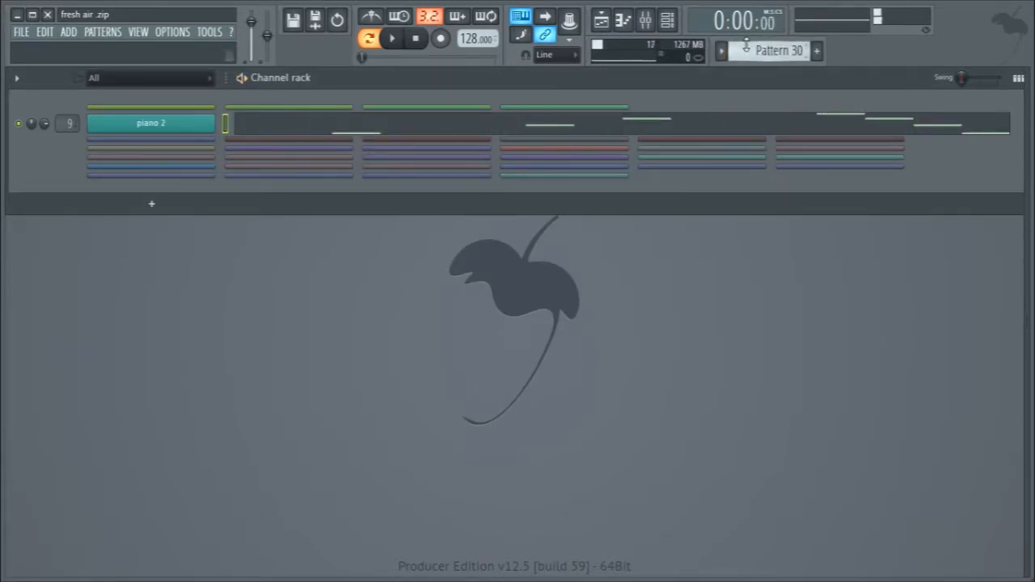
pyautogui.scroll(-1, 746, 46)
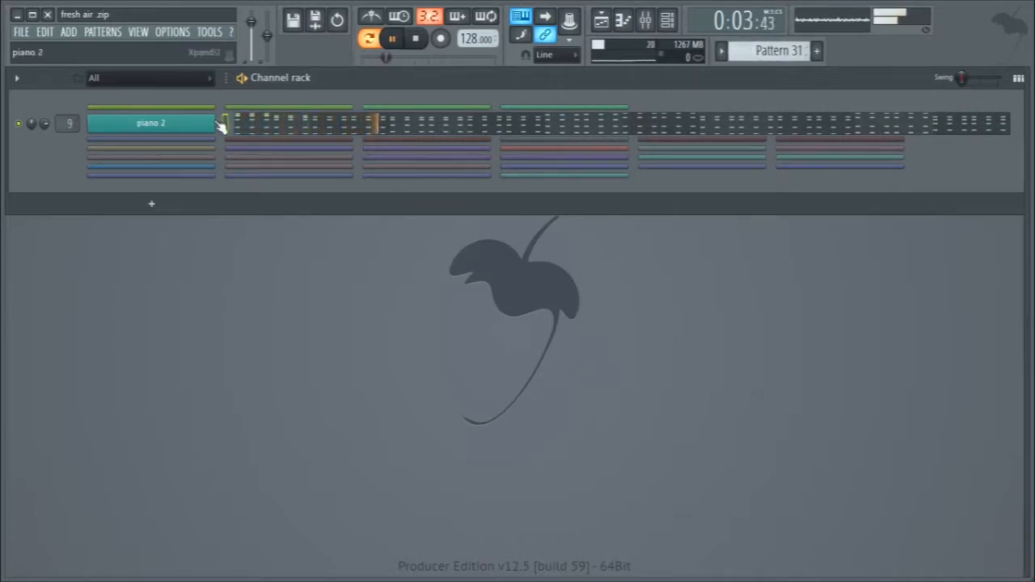
# - Restart Pattern 31 and examine its piano 2 chord notes in the piano roll during playback, then close the piano roll
pyautogui.press('space')
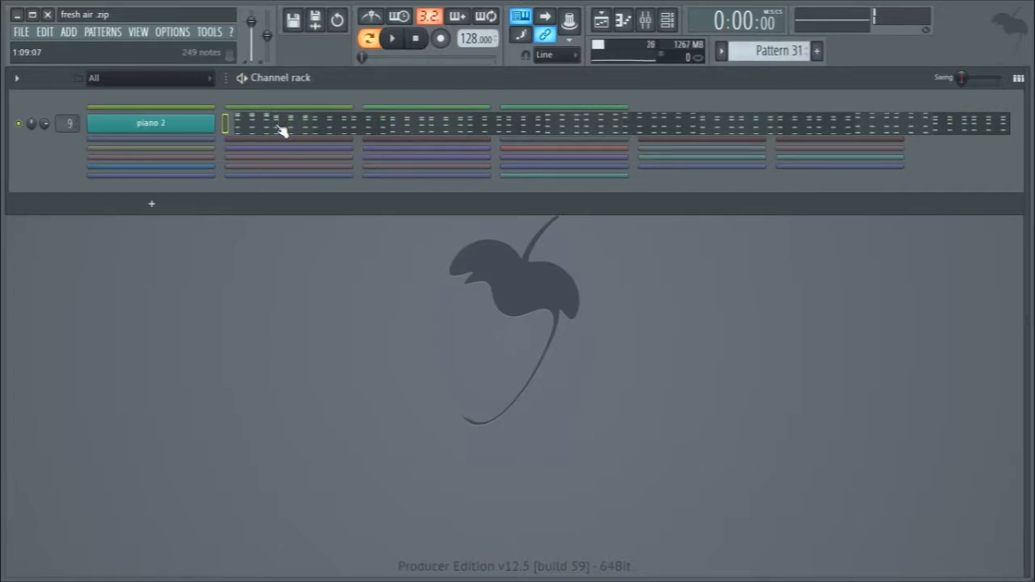
pyautogui.press('space')
pyautogui.click(279, 130)
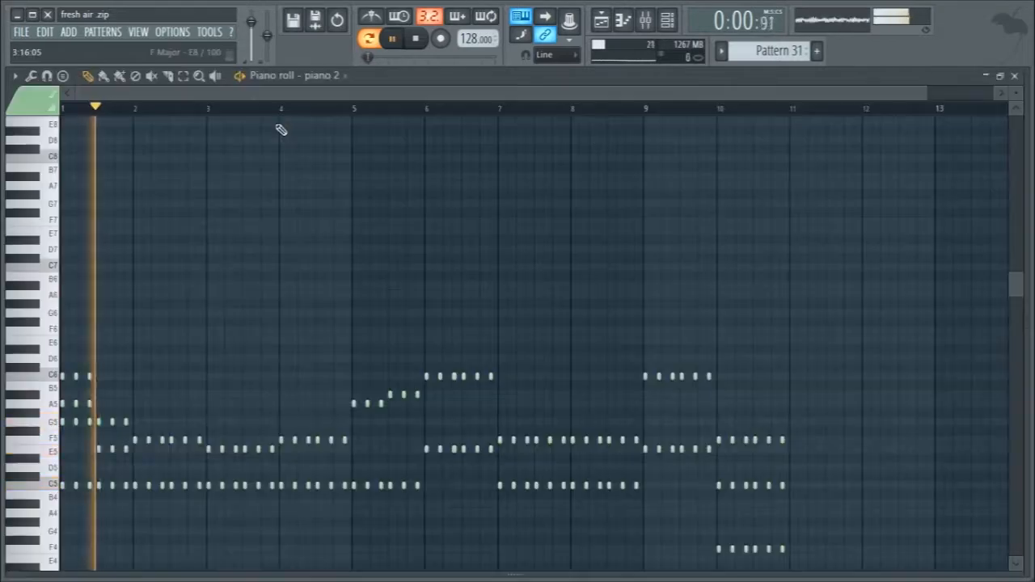
pyautogui.scroll(-1, 293, 197)
pyautogui.scroll(-8, 293, 196)
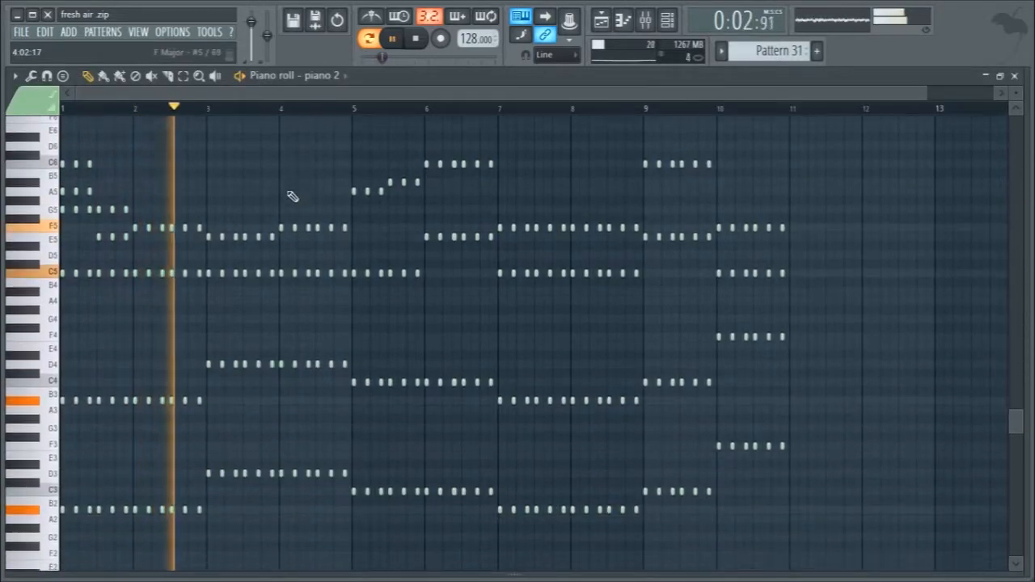
pyautogui.scroll(6, 266, 184)
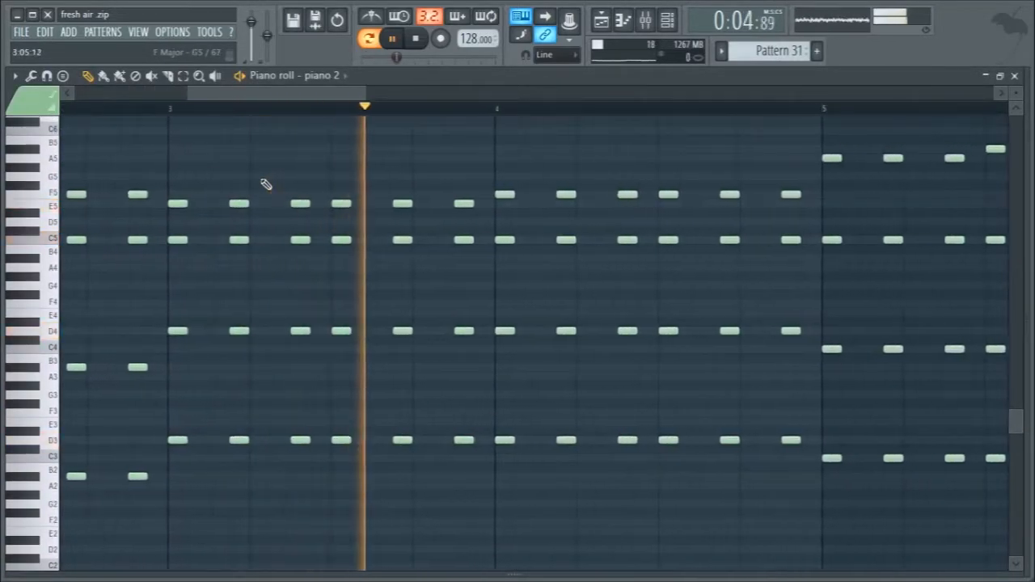
pyautogui.scroll(-6, 266, 184)
pyautogui.scroll(2, 266, 185)
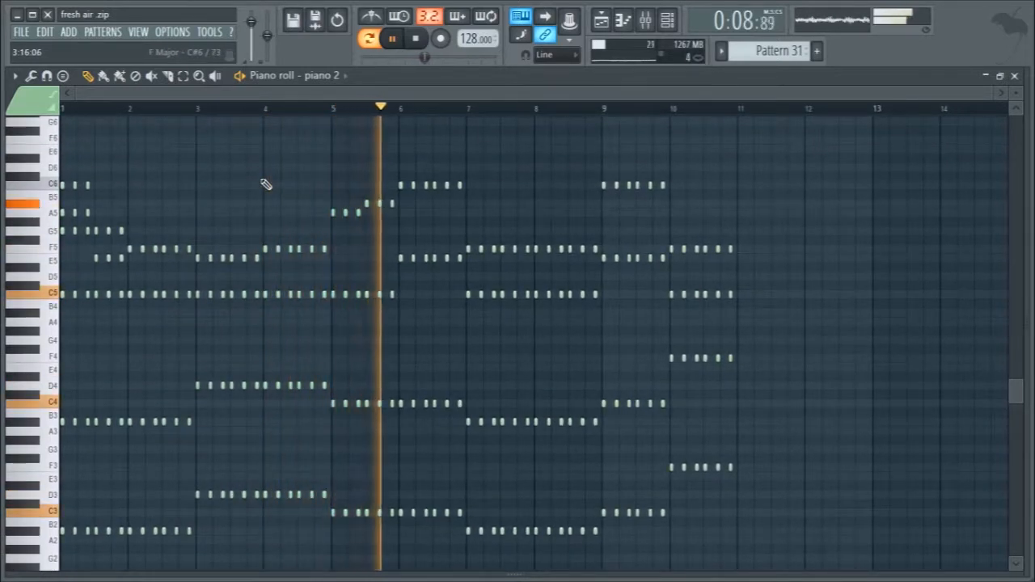
pyautogui.click(1014, 76)
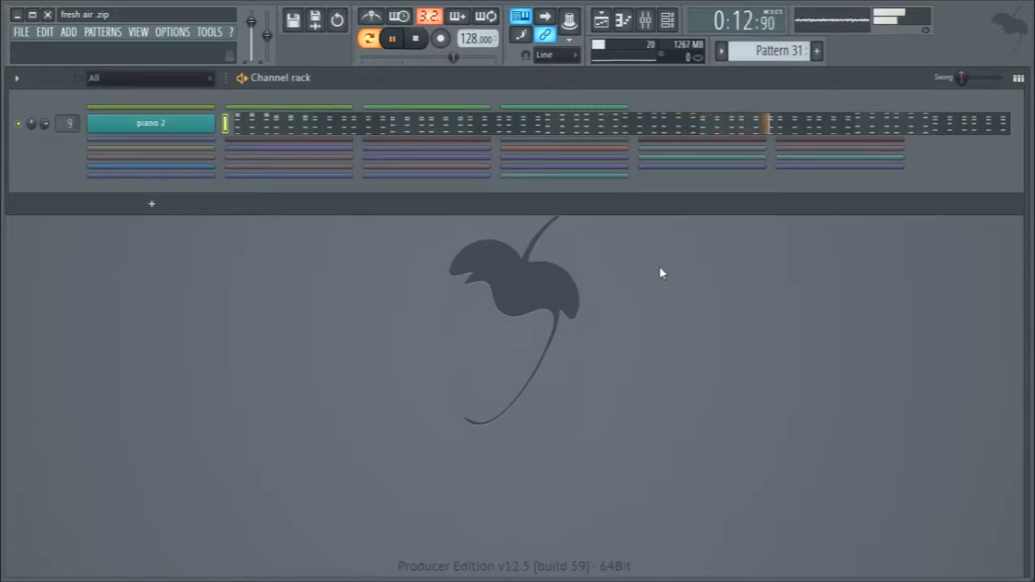
# - Stop playback, review Pattern 31's piano 2 notes once more, and move on to Pattern 32
pyautogui.press('space')
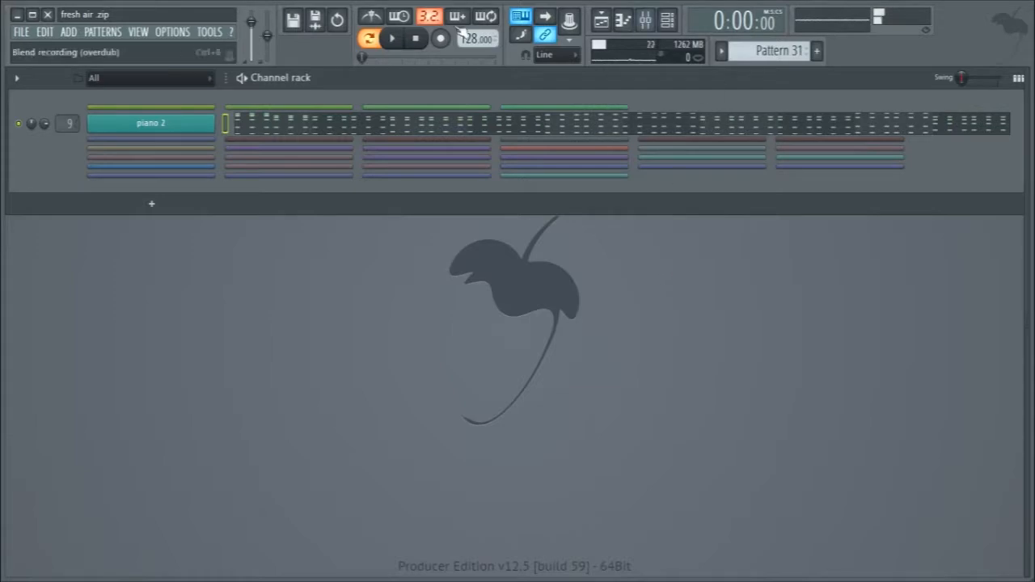
pyautogui.click(397, 132)
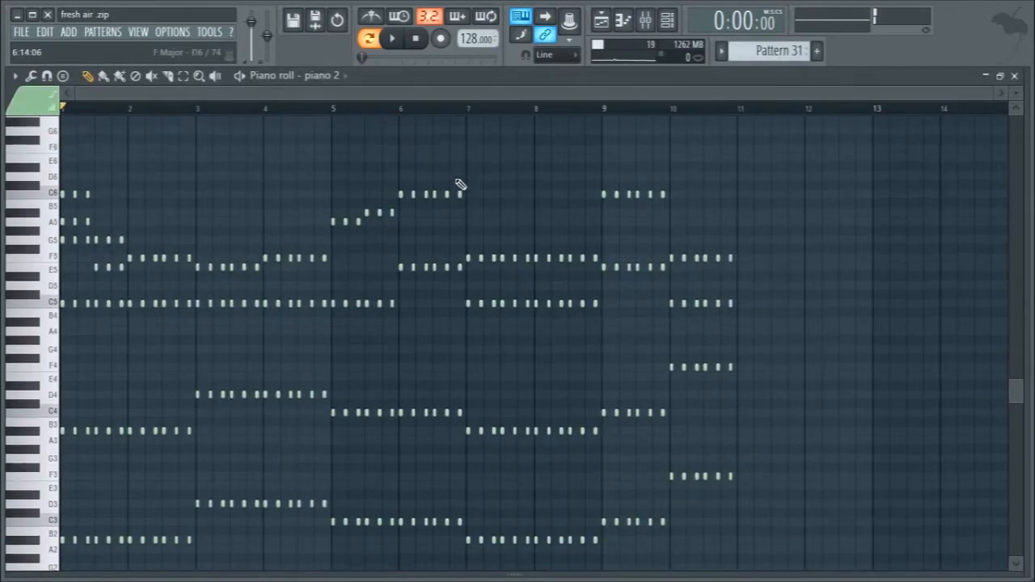
pyautogui.click(1015, 76)
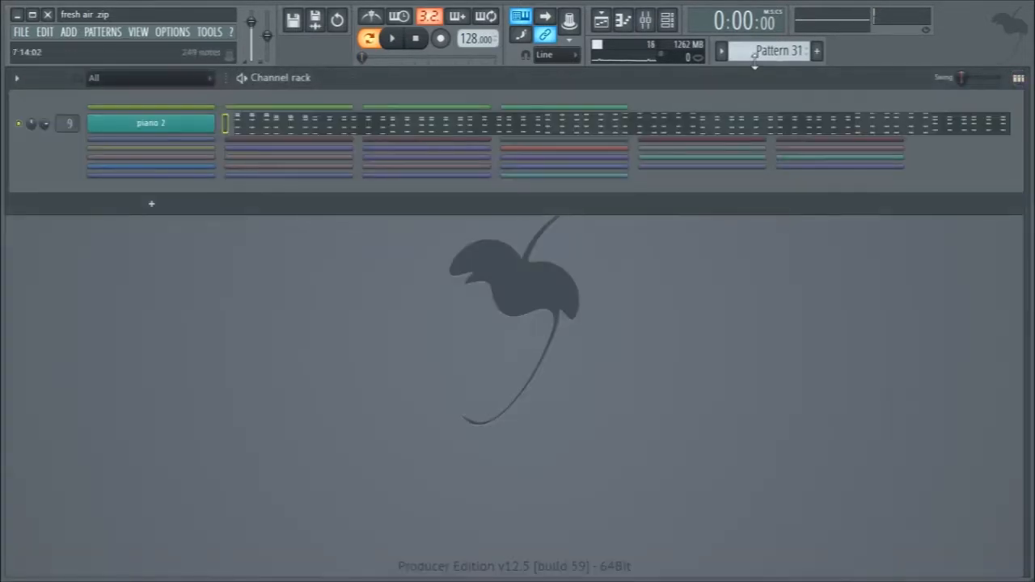
pyautogui.scroll(1, 775, 52)
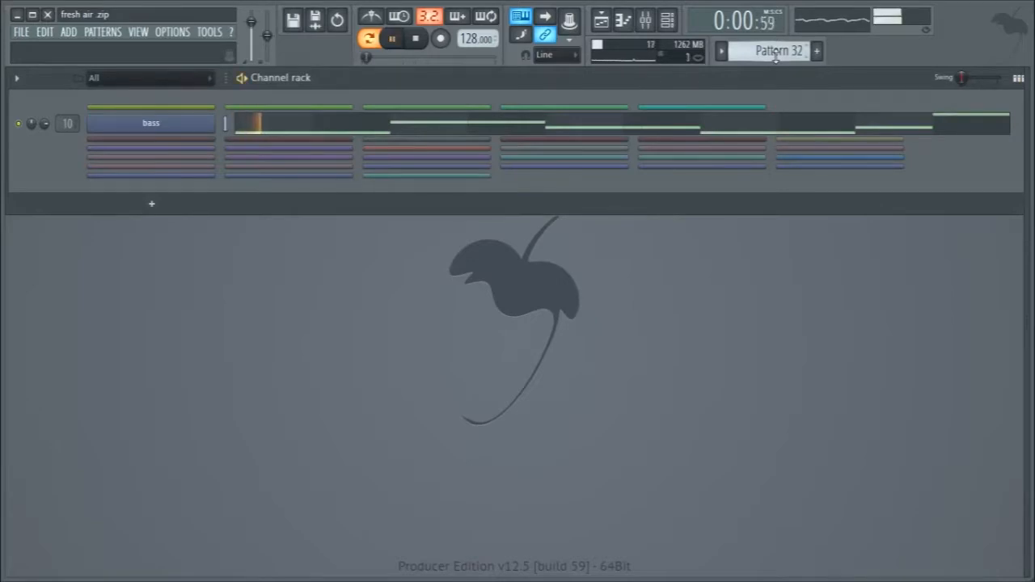
# - Check the BooBass track in the mixer while Pattern 32 plays, and close the mixer
pyautogui.click(645, 21)
pyautogui.click(199, 148)
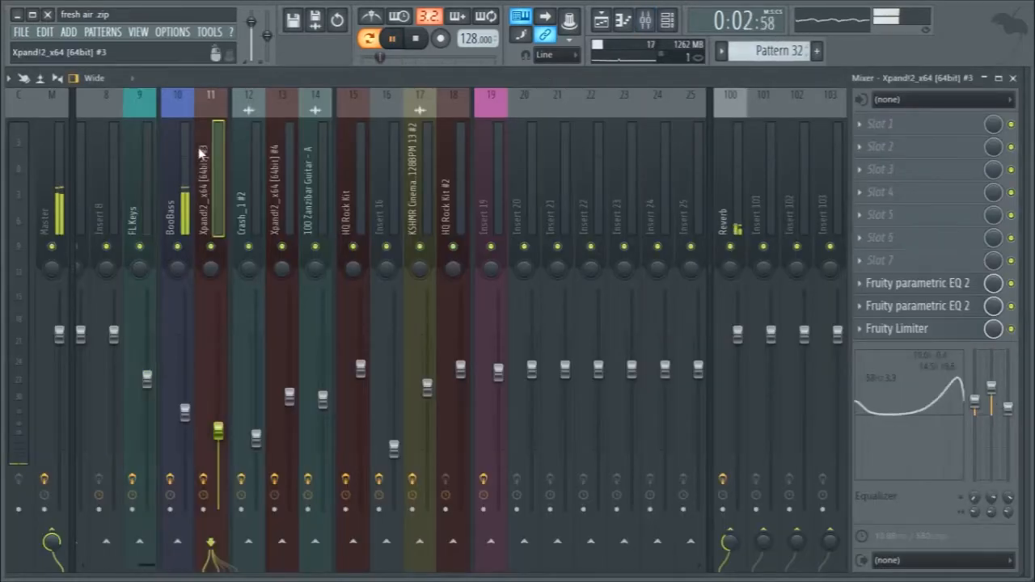
pyautogui.click(178, 150)
pyautogui.press('F9')
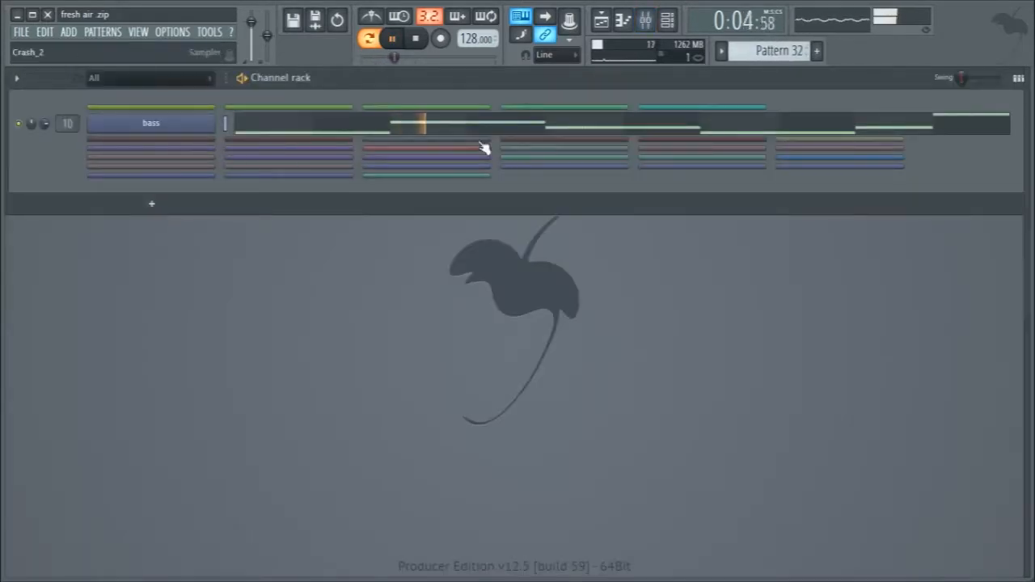
# - Stop playback and switch back from the empty Pattern 33 to Pattern 32
pyautogui.press('space')
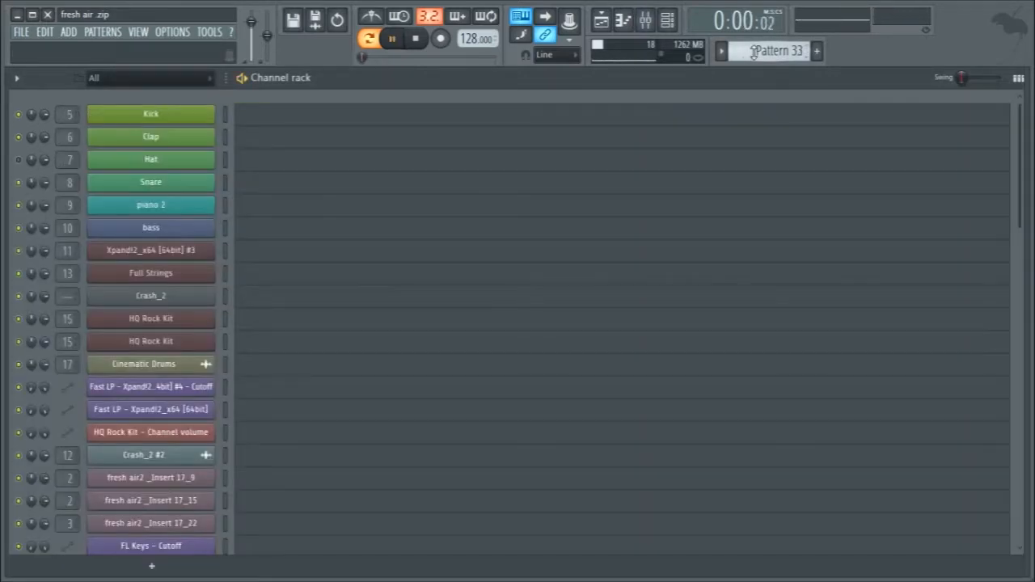
pyautogui.click(764, 50)
pyautogui.click(780, 493)
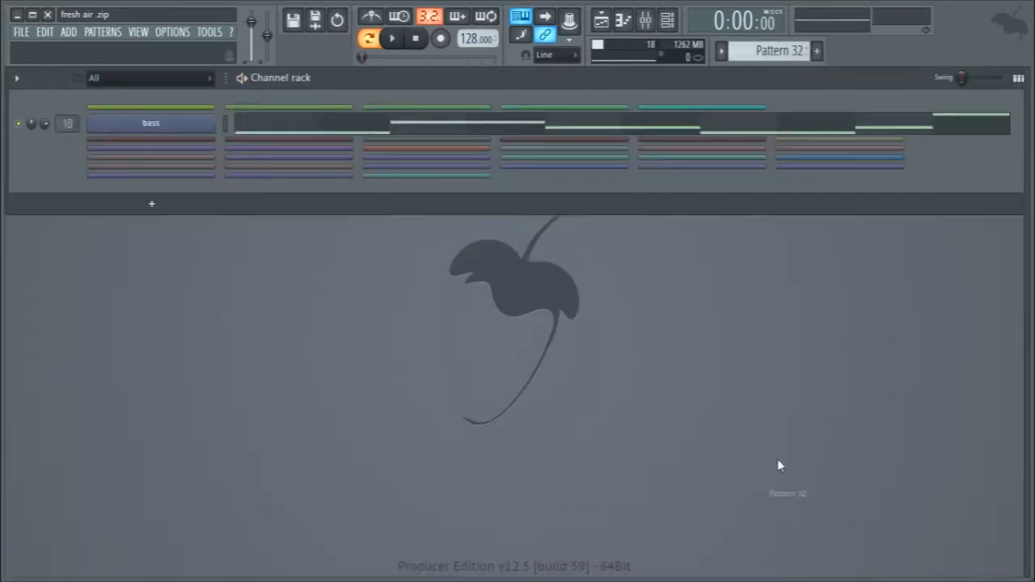
pyautogui.moveTo(677, 95); pyautogui.dragTo(711, 76)
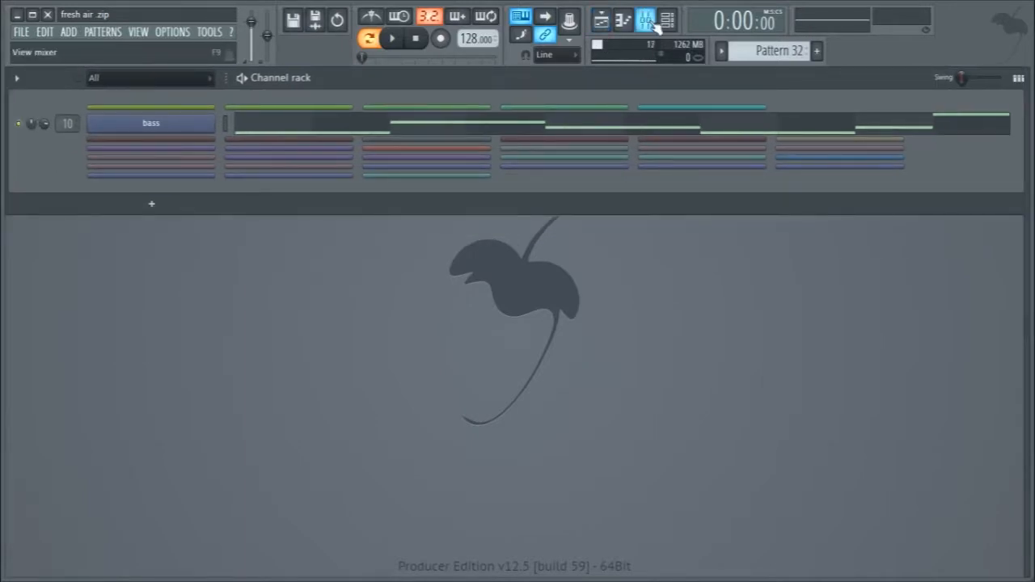
# - Look over the playlist arrangement from the PIANO LEAD track down to the background lead track
pyautogui.click(602, 21)
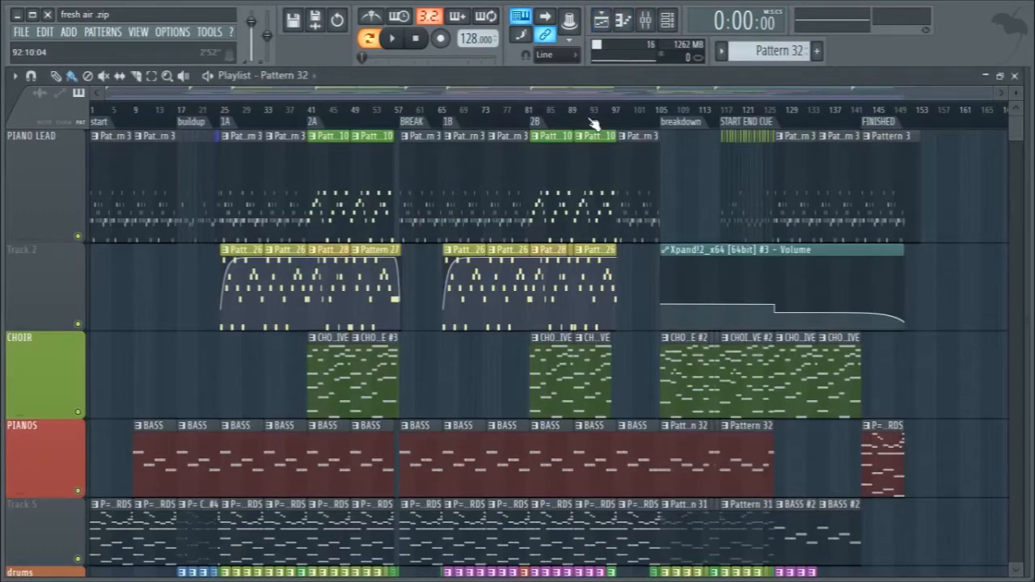
pyautogui.scroll(-5, 462, 151)
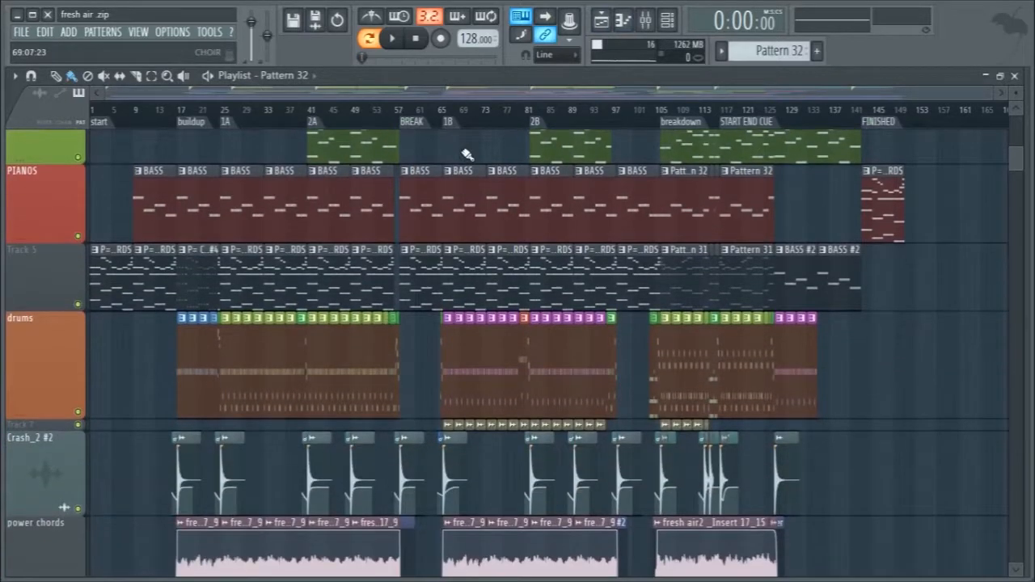
pyautogui.scroll(5, 453, 158)
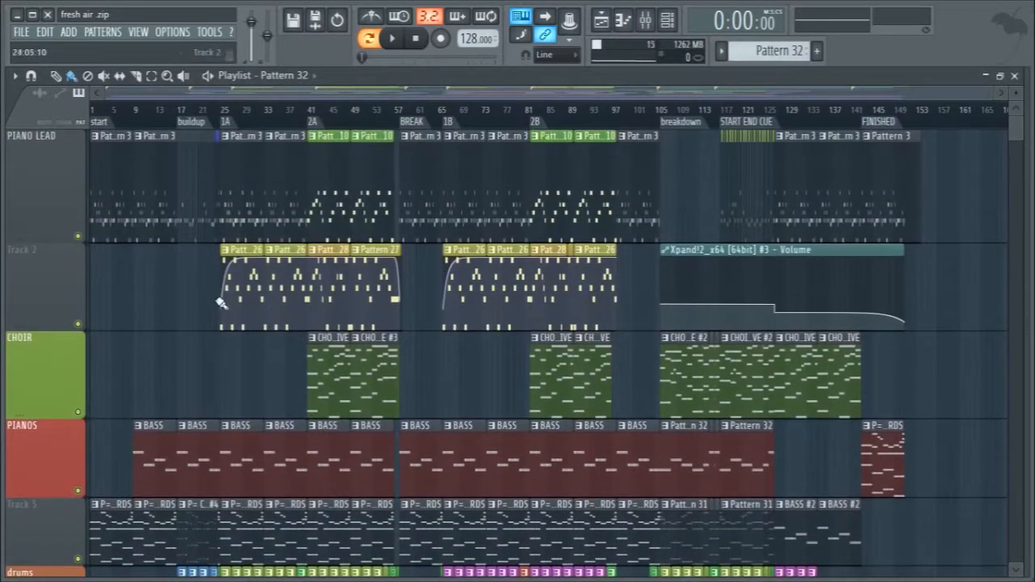
pyautogui.scroll(-1, 156, 305)
pyautogui.scroll(-8, 156, 305)
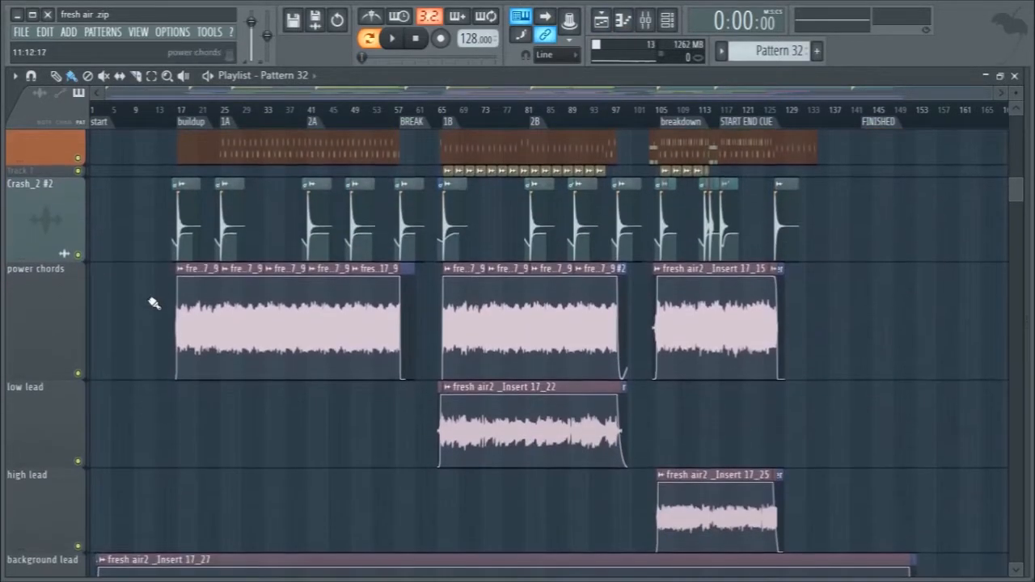
pyautogui.scroll(-3, 144, 300)
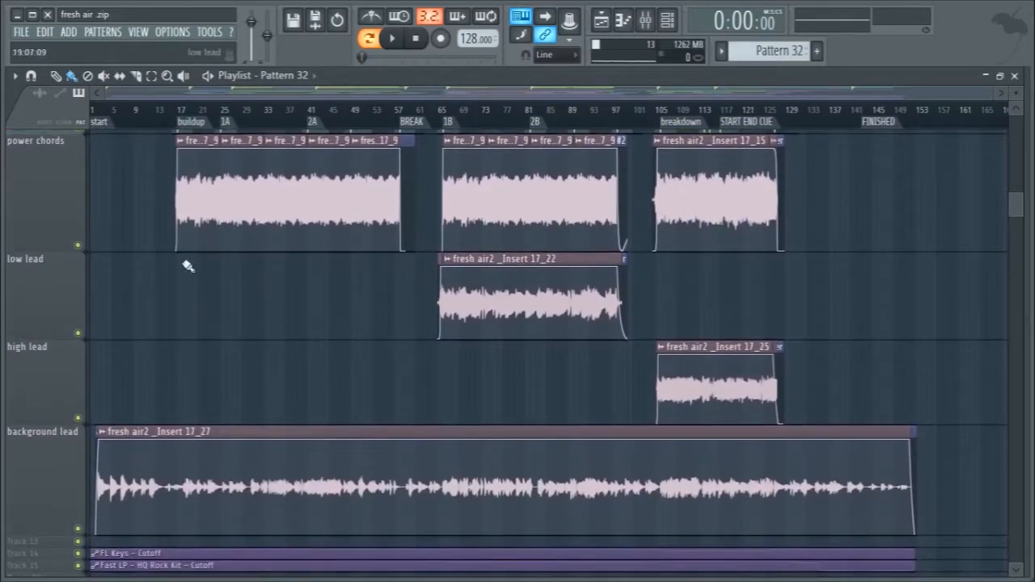
# - Solo the power chords track in the playlist and play its first clip from the buildup marker
pyautogui.scroll(1, 185, 261)
pyautogui.rightClick(78, 288)
pyautogui.press('space')
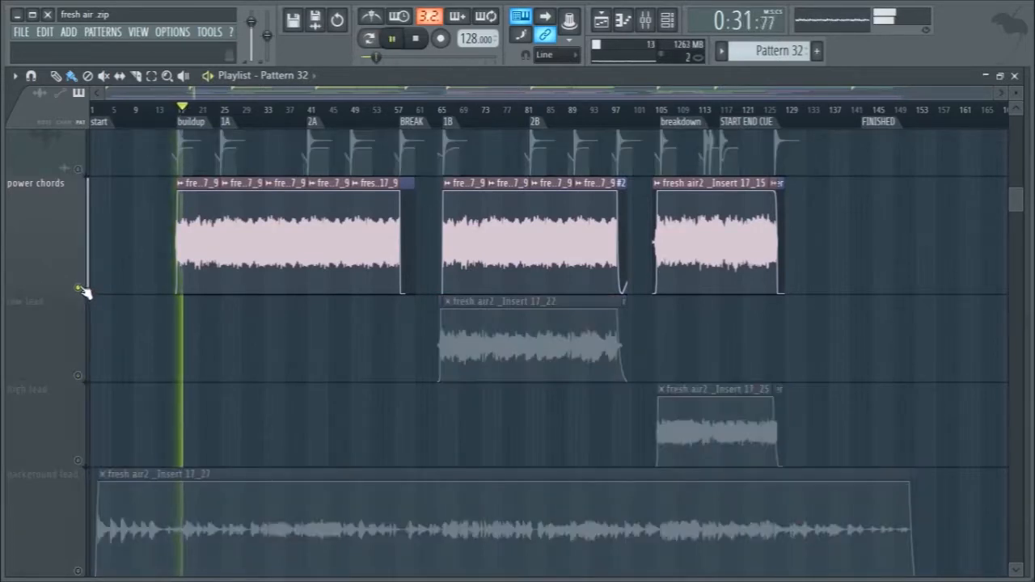
pyautogui.scroll(5, 170, 306)
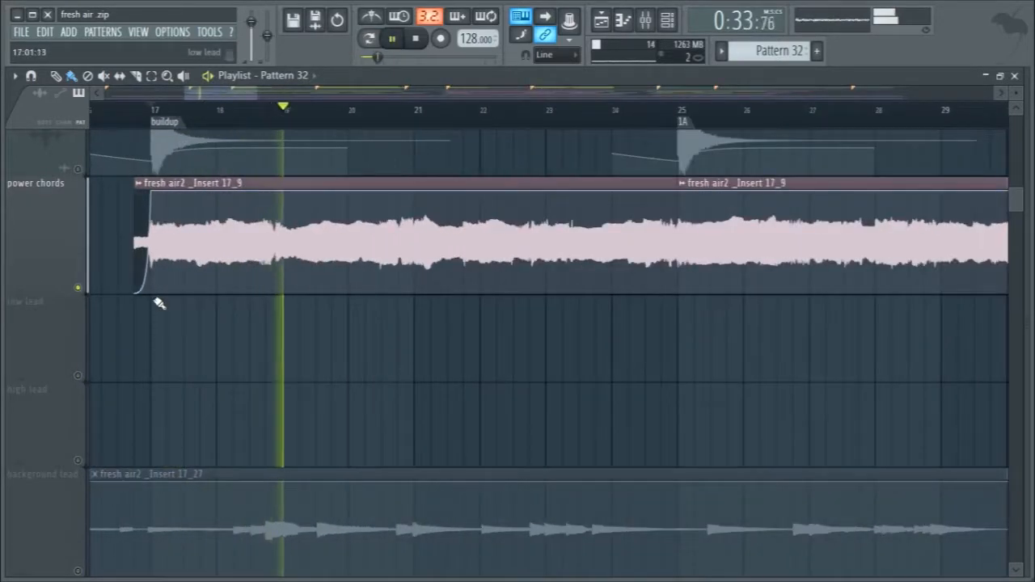
pyautogui.press('space')
pyautogui.scroll(-2, 159, 303)
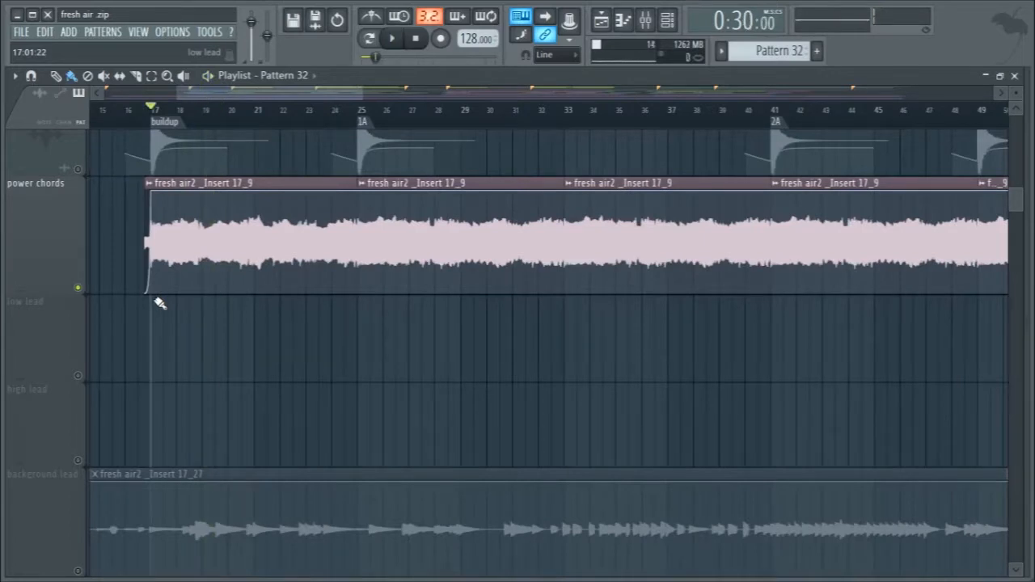
pyautogui.scroll(-4, 174, 301)
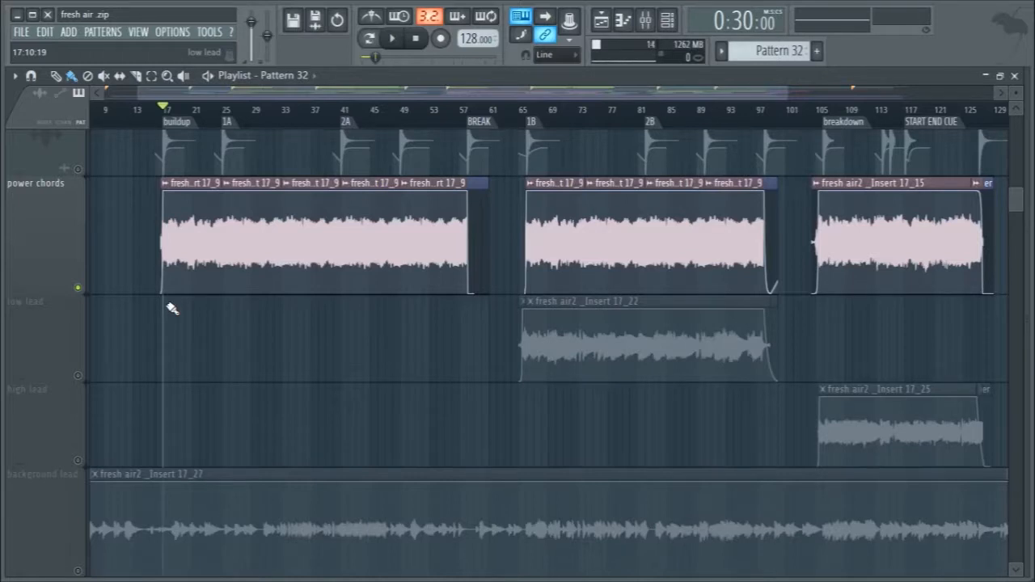
# - Show the effect slots of the Insert 19 track in the mixer
pyautogui.press('F9')
pyautogui.click(529, 143)
pyautogui.click(505, 159)
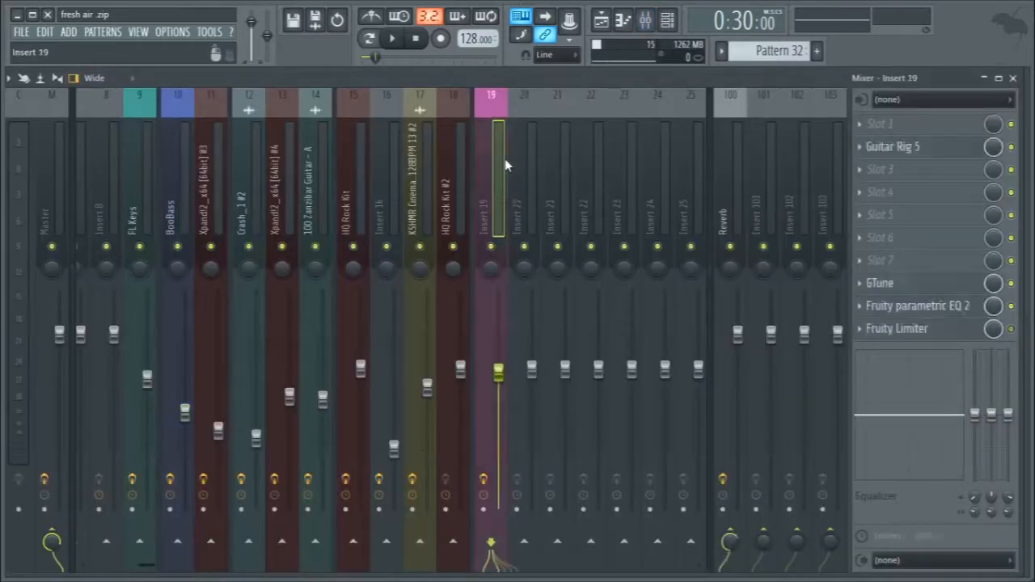
# - Show the audio input choices for the Insert 19 track and its GTune tuner, and close both
pyautogui.click(942, 100)
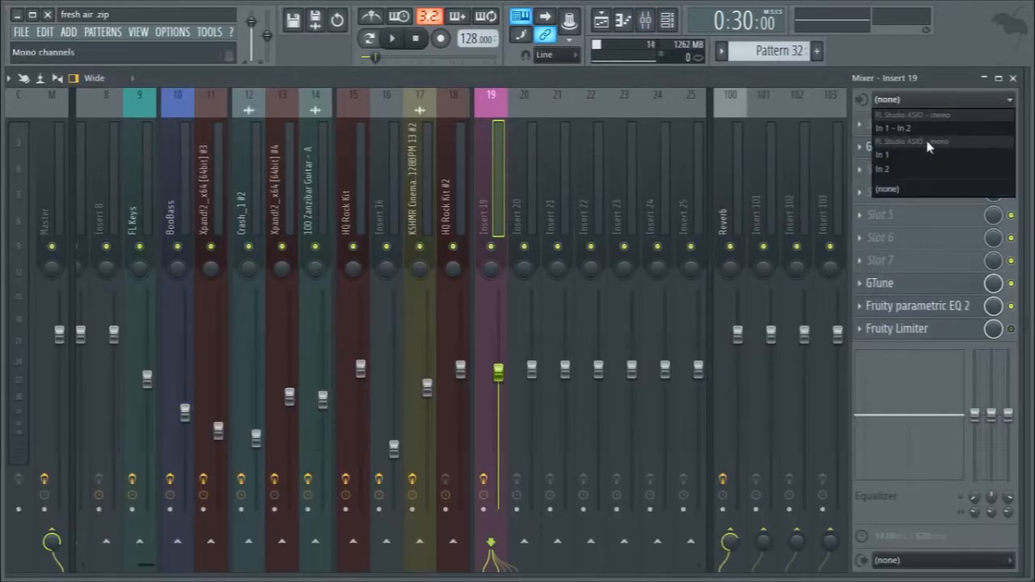
pyautogui.click(908, 170)
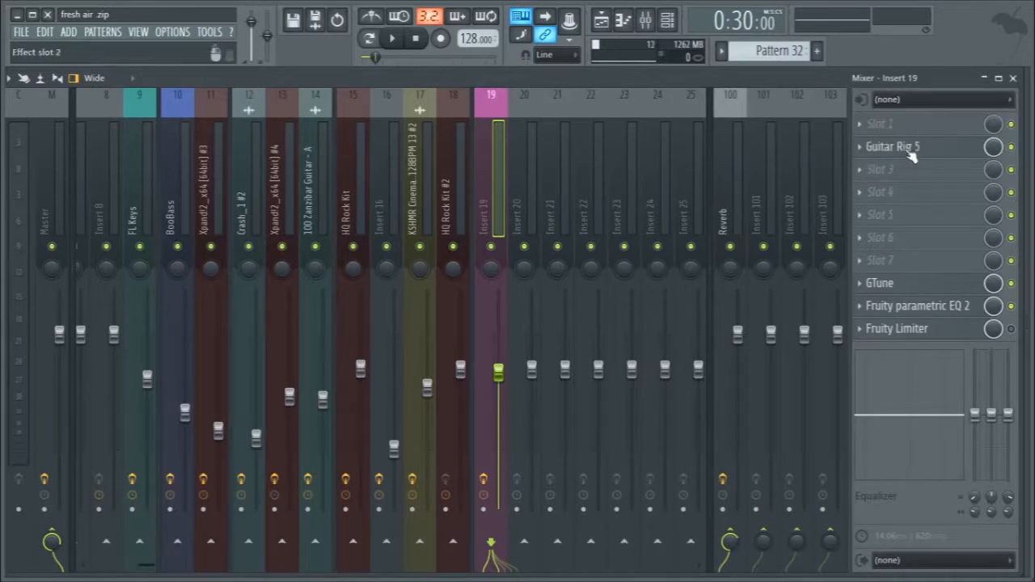
pyautogui.click(907, 283)
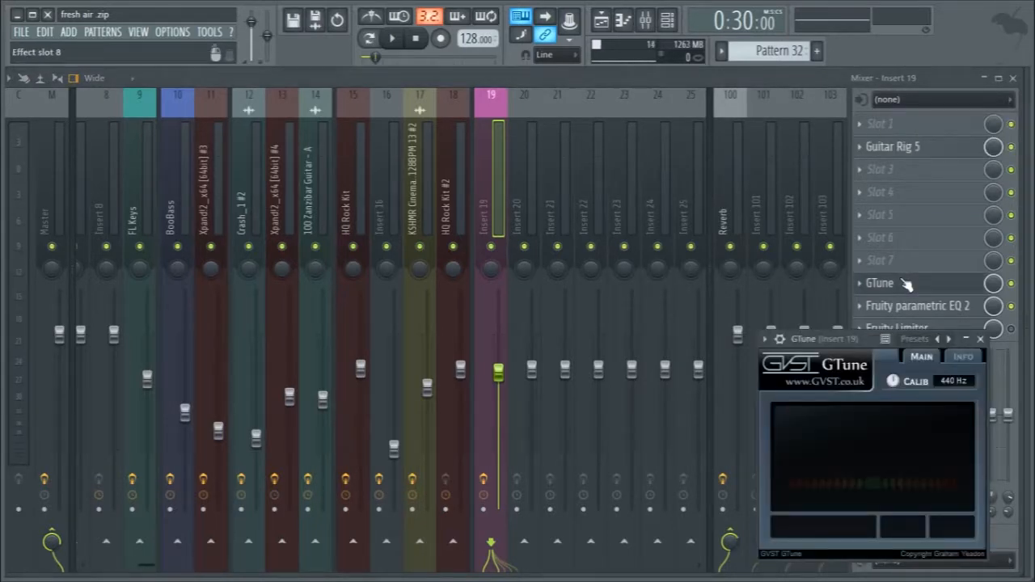
pyautogui.click(907, 283)
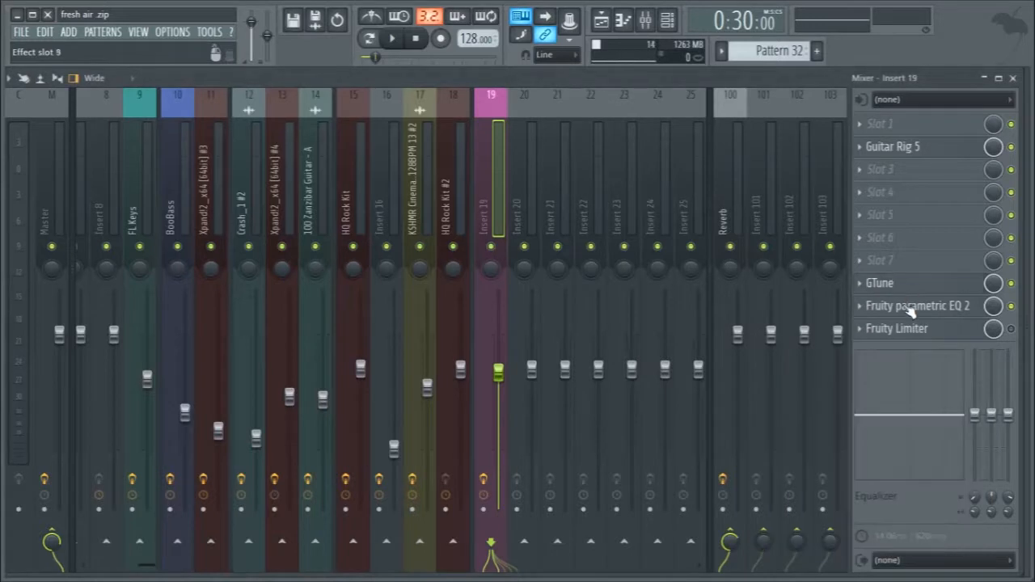
# - Show the Fruity parametric EQ 2 and Fruity Limiter settings on the Insert 19 track, closing each one
pyautogui.click(910, 308)
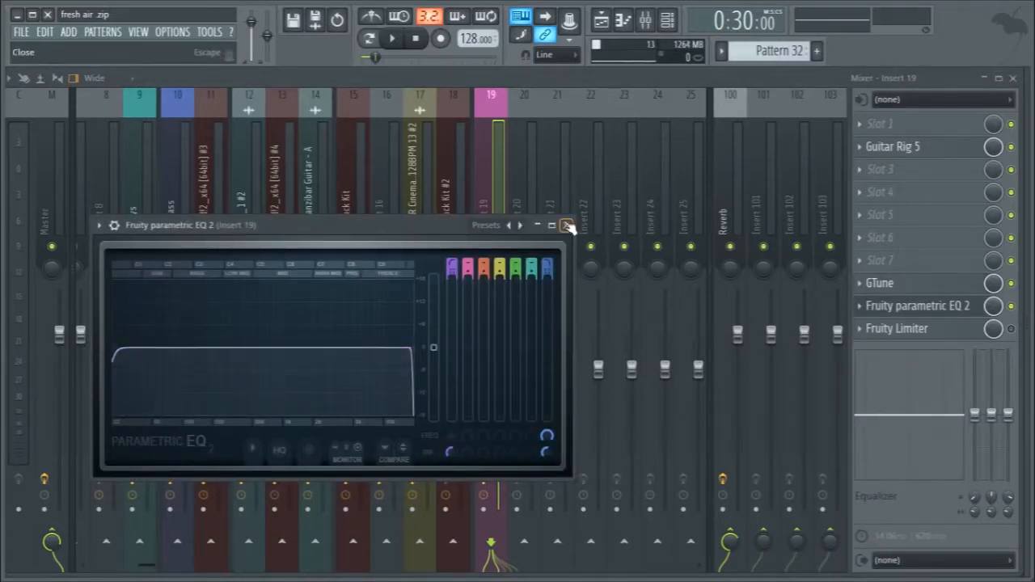
pyautogui.click(567, 225)
pyautogui.click(903, 330)
pyautogui.click(903, 330)
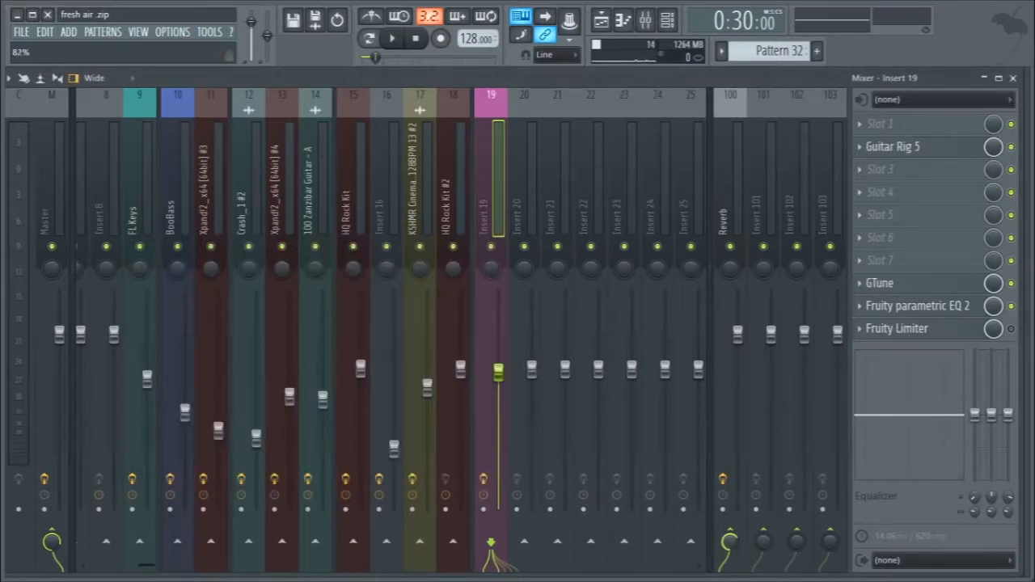
# - Show the Guitar Rig 5 effect on the Insert 19 track and return to the playlist
pyautogui.click(860, 147)
pyautogui.moveTo(930, 91); pyautogui.dragTo(295, 125)
pyautogui.click(863, 124)
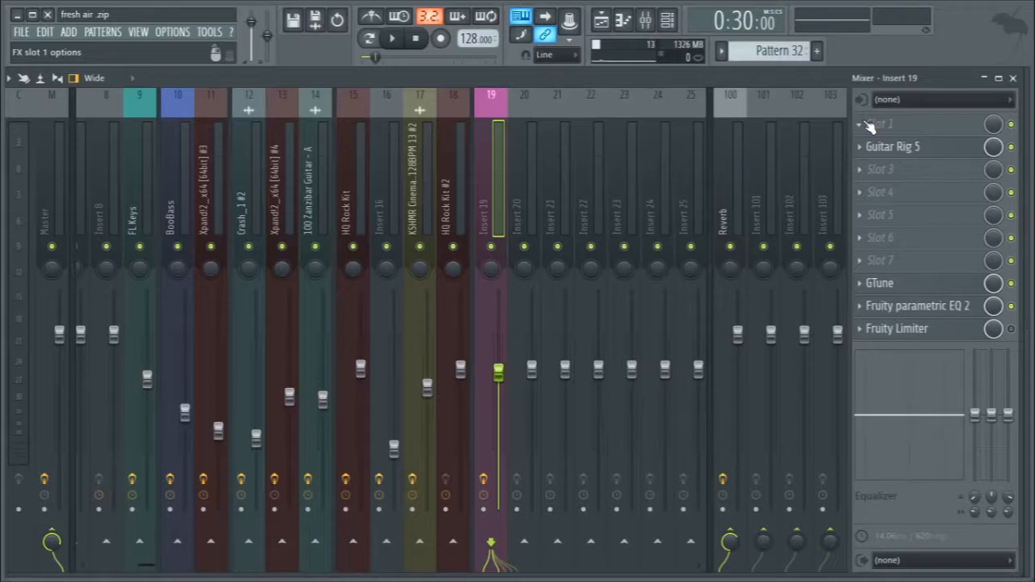
pyautogui.click(1011, 77)
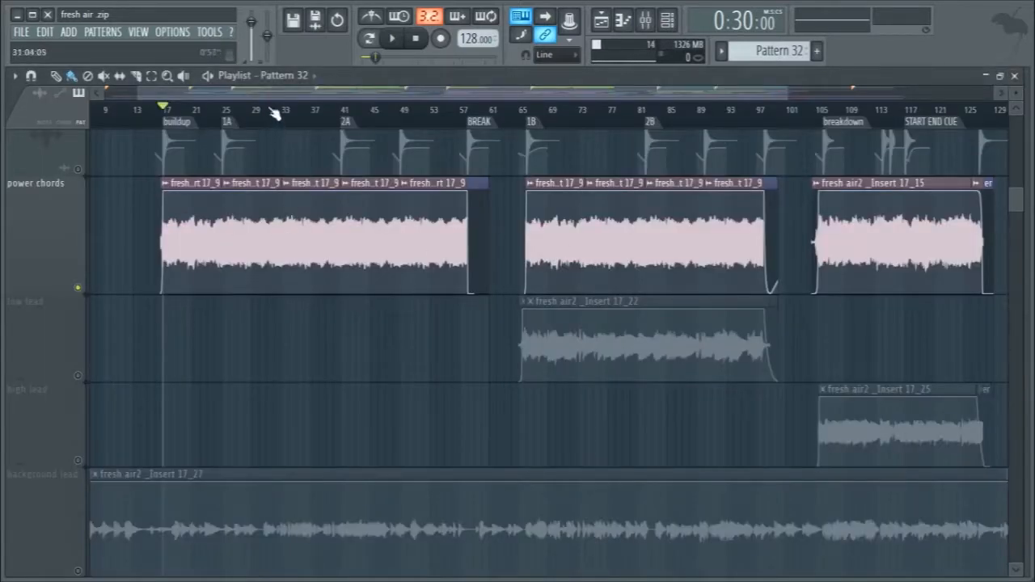
# - Play the soloed power chords briefly around the 1B marker in the playlist and stop
pyautogui.press('space')
pyautogui.press('space')
pyautogui.click(522, 107)
pyautogui.press('space')
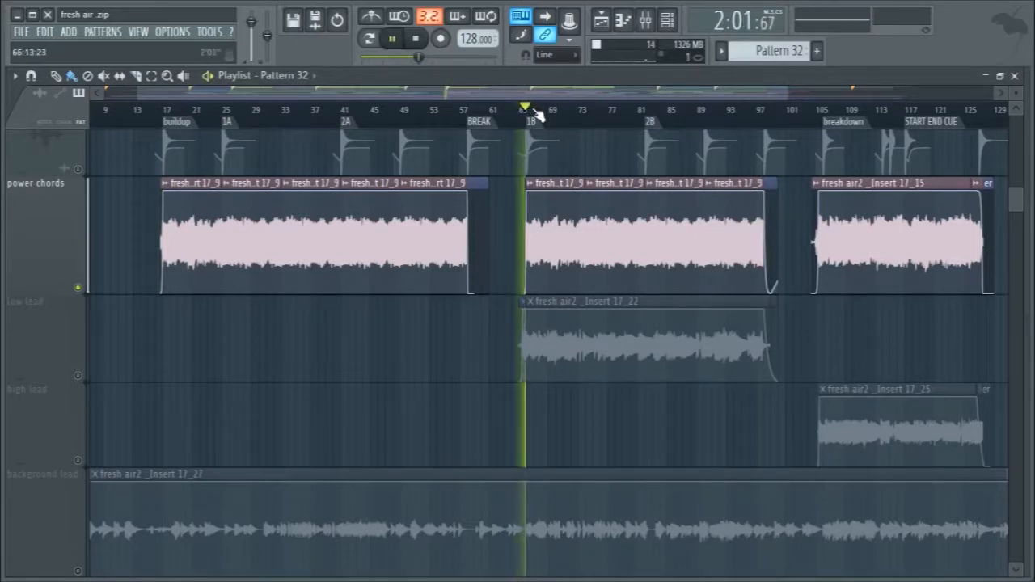
pyautogui.press('space')
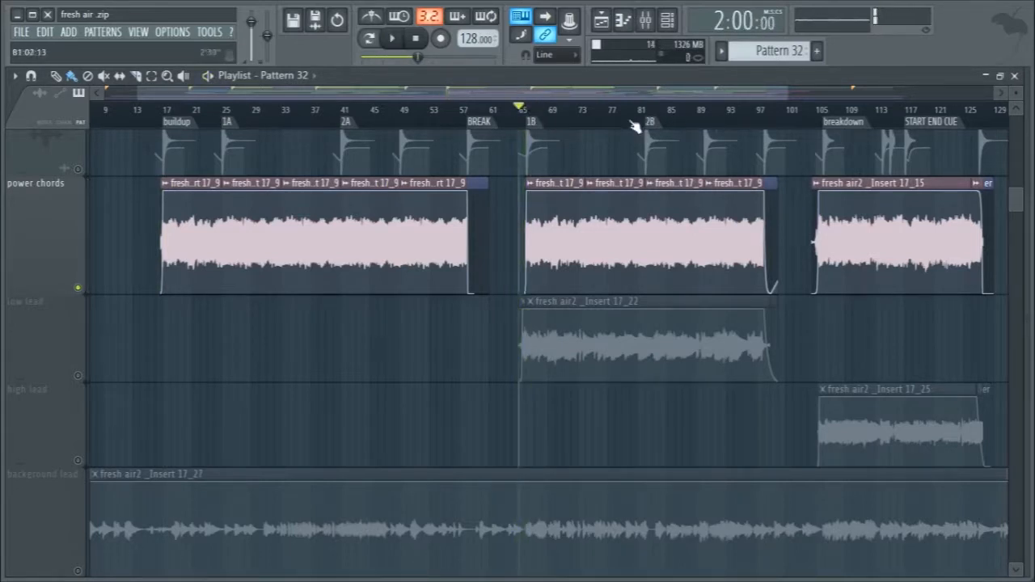
pyautogui.click(541, 108)
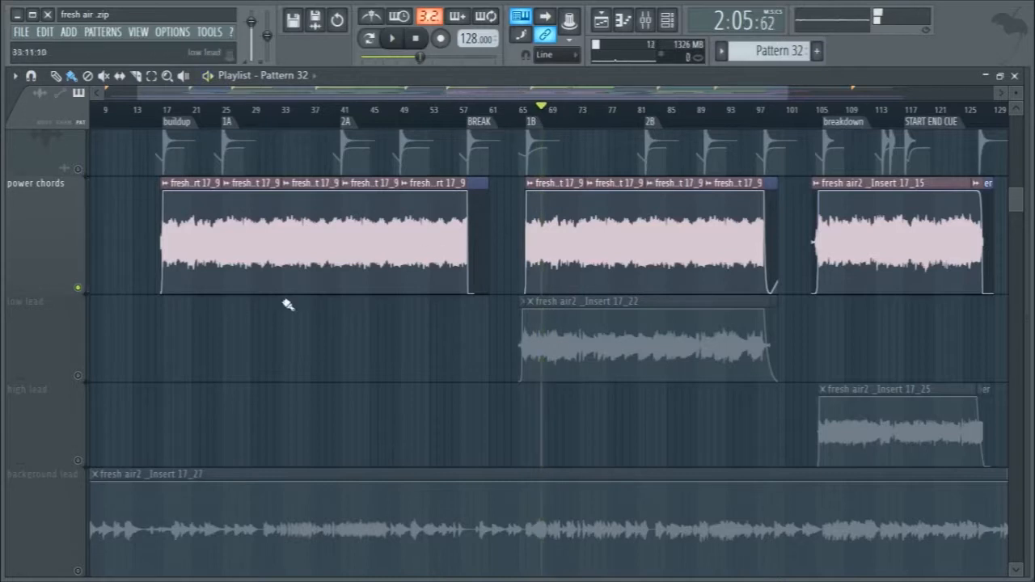
# - Unmute the low lead track and play it together with the power chords from the 1B marker
pyautogui.click(79, 376)
pyautogui.click(526, 121)
pyautogui.press('space')
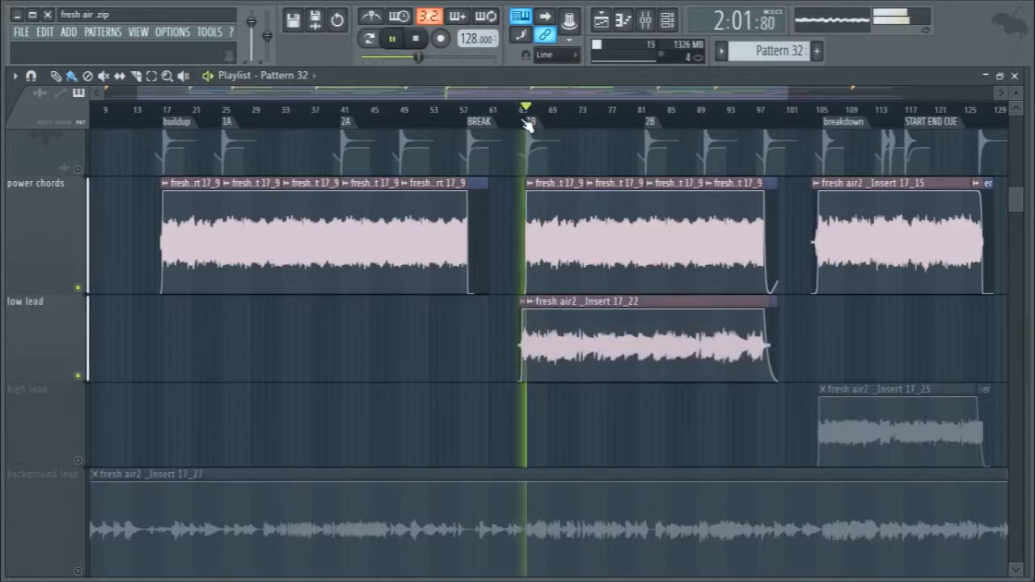
pyautogui.press('space')
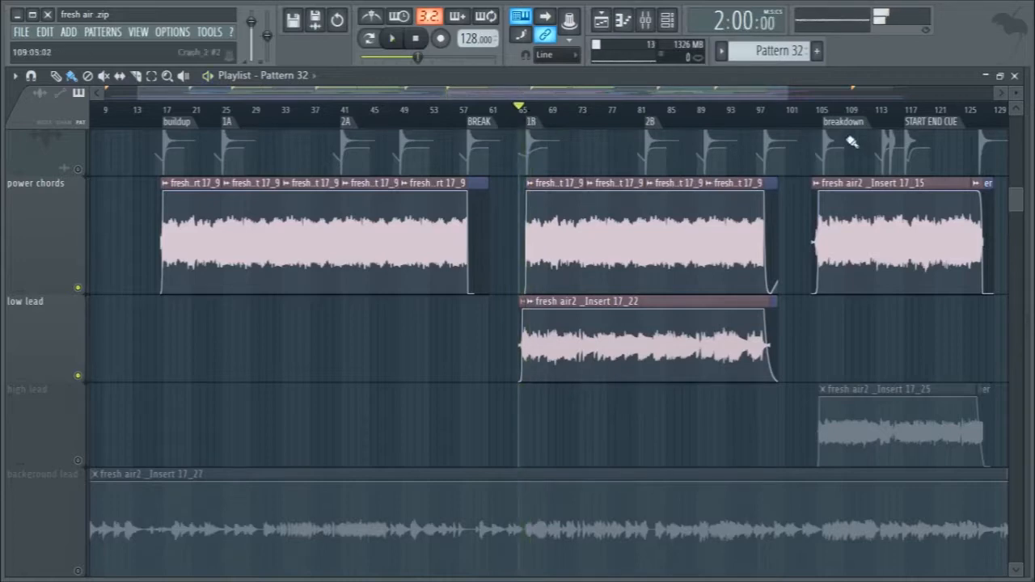
# - Solo the background lead track, play it briefly from the start marker and show its full clip
pyautogui.scroll(-4, 704, 326)
pyautogui.scroll(2, 704, 326)
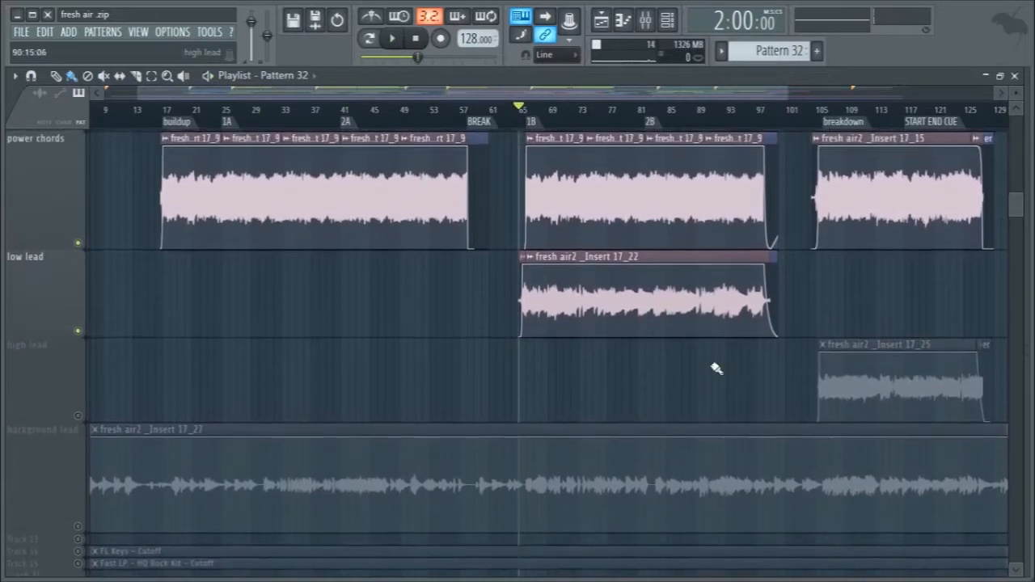
pyautogui.scroll(-1, 717, 368)
pyautogui.keyDown('ctrl'); pyautogui.click(77, 529); pyautogui.keyUp('ctrl')
pyautogui.click(98, 121)
pyautogui.press('space')
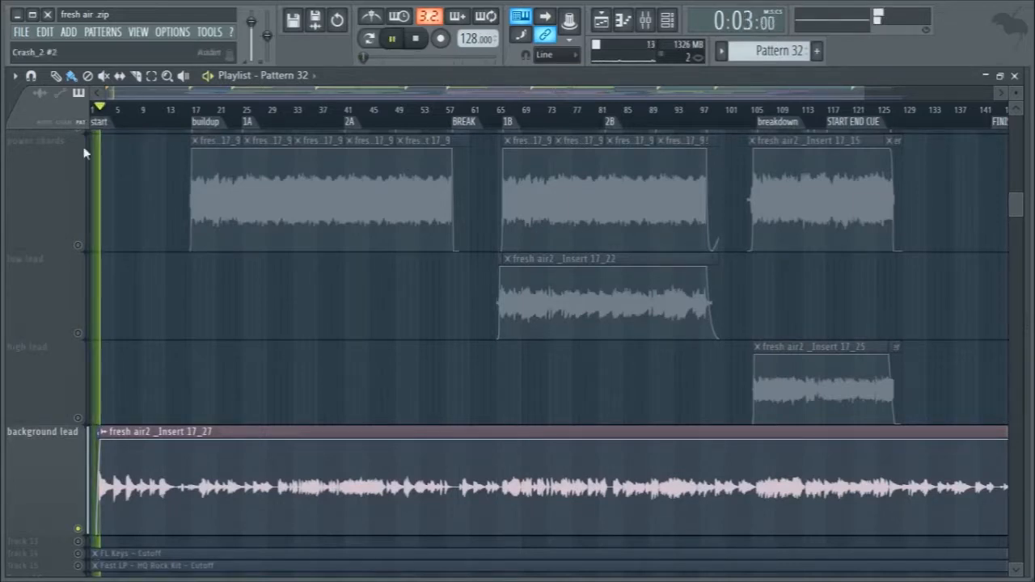
pyautogui.scroll(1, 99, 495)
pyautogui.scroll(2, 98, 497)
pyautogui.scroll(-1, 98, 497)
pyautogui.press('space')
pyautogui.scroll(-3, 173, 397)
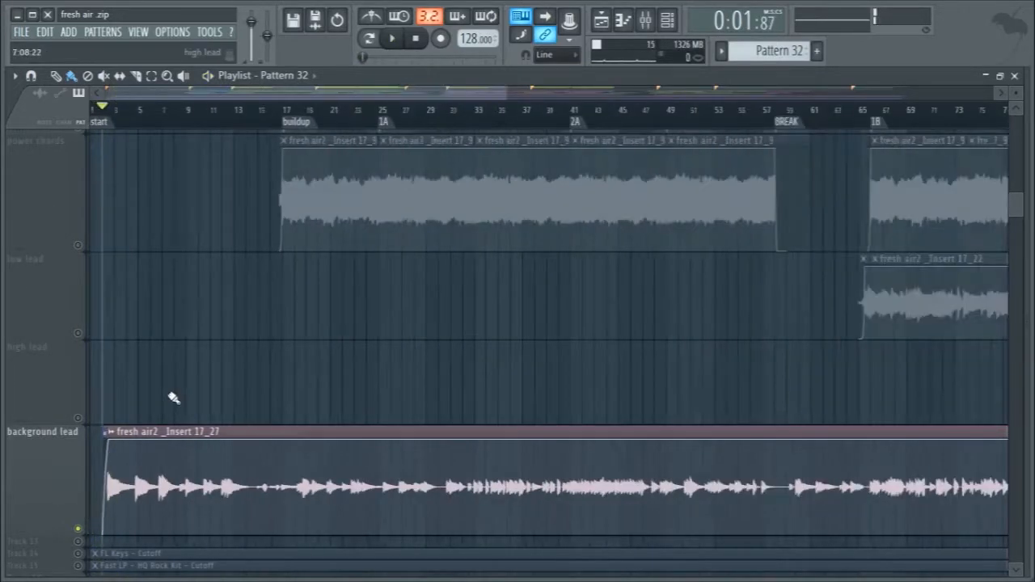
pyautogui.scroll(-1, 343, 439)
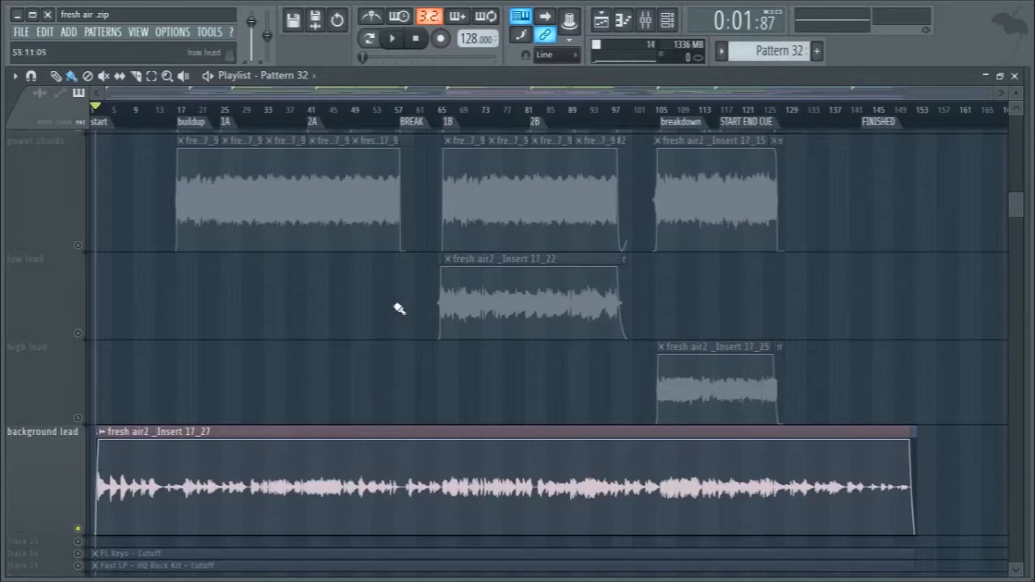
pyautogui.moveTo(411, 419); pyautogui.dragTo(440, 474)
pyautogui.moveTo(800, 409); pyautogui.dragTo(930, 498)
pyautogui.keyDown('ctrl'); pyautogui.click(940, 488); pyautogui.keyUp('ctrl')
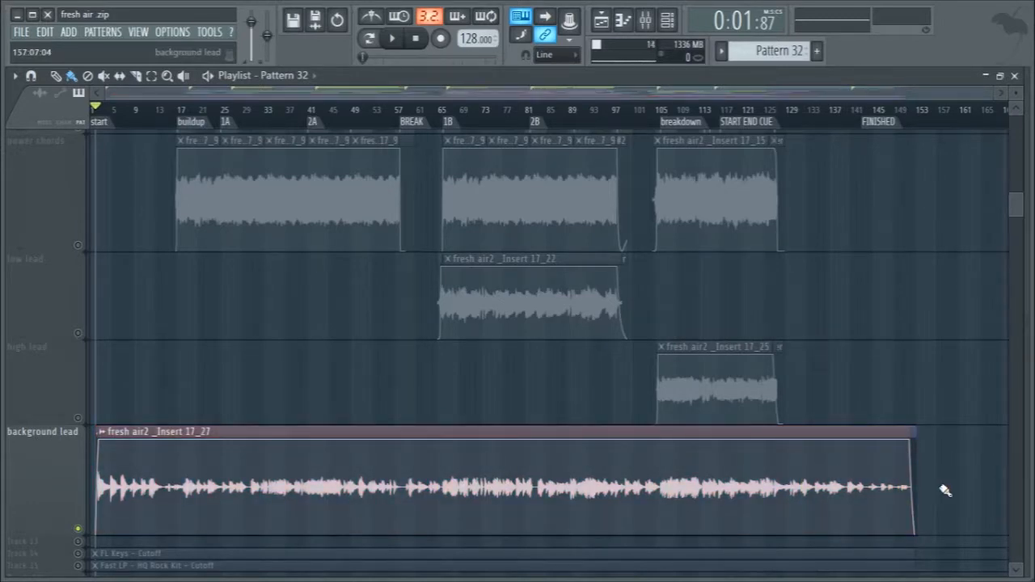
# - Solo the high lead track and play its clip from the breakdown marker
pyautogui.scroll(2, 930, 477)
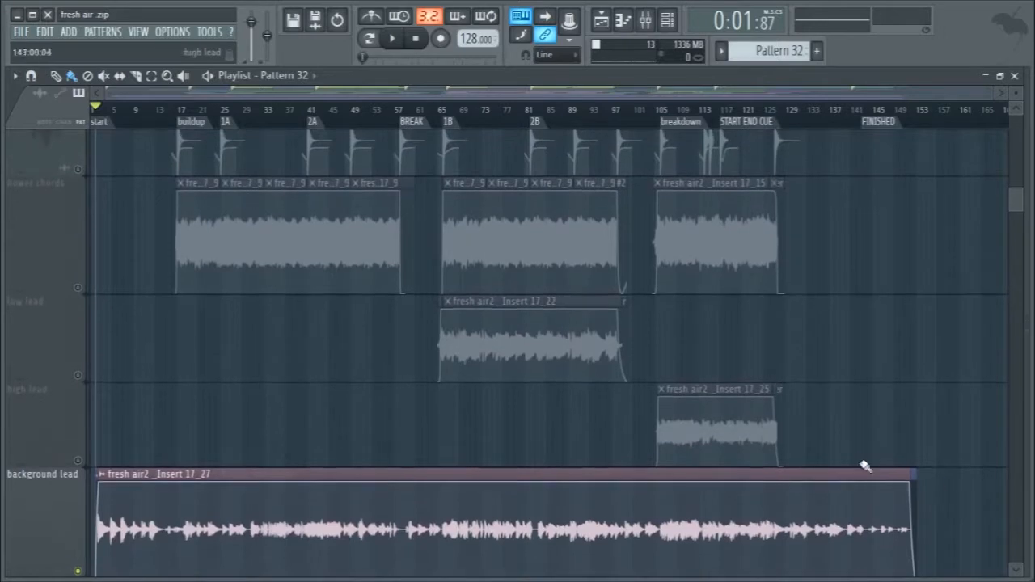
pyautogui.rightClick(71, 375)
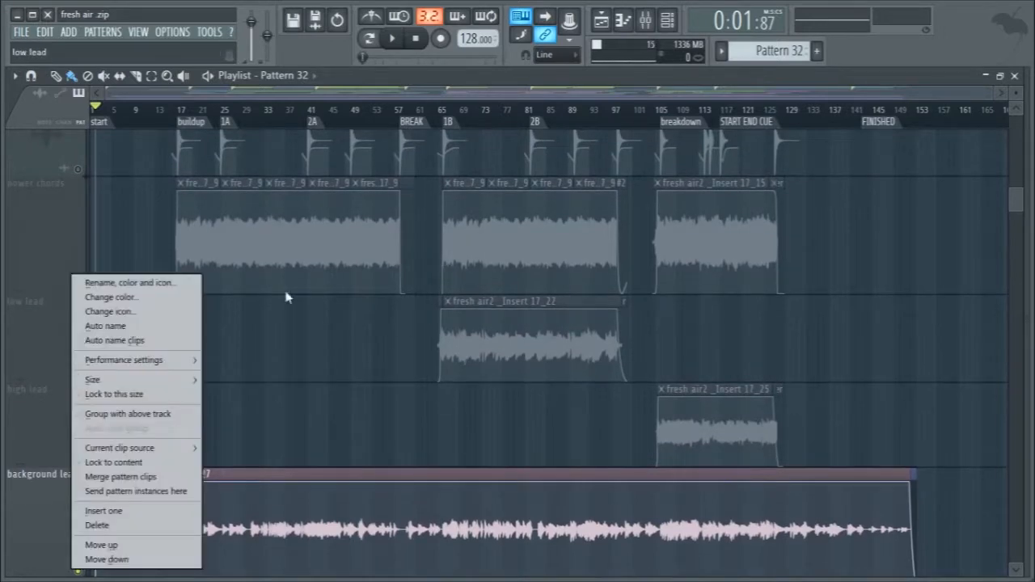
pyautogui.click(58, 365)
pyautogui.rightClick(79, 376)
pyautogui.rightClick(79, 461)
pyautogui.click(661, 110)
pyautogui.press('space')
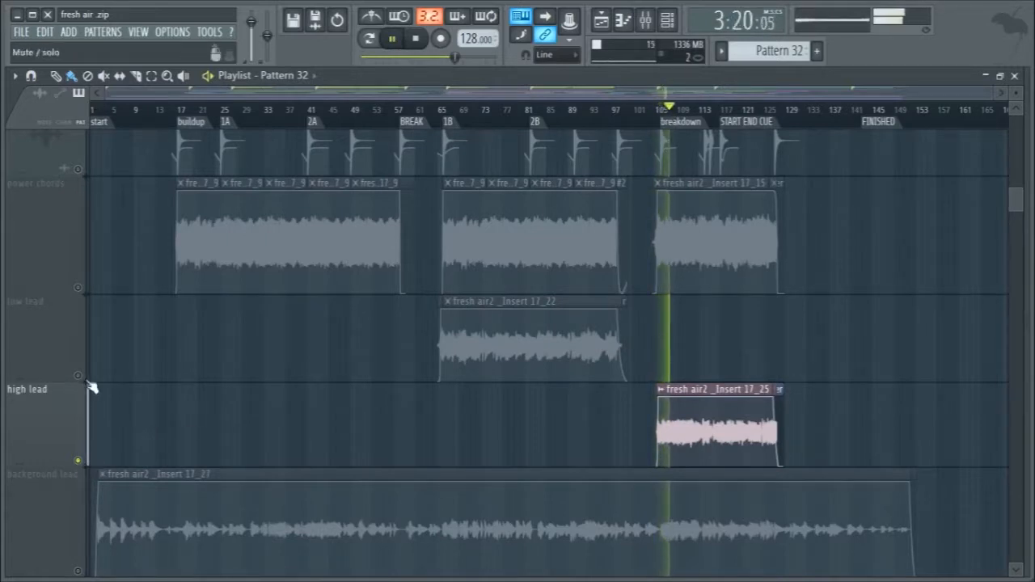
# - Add the power chords and background lead tracks to the high lead playback, solo the background lead and stop
pyautogui.click(79, 288)
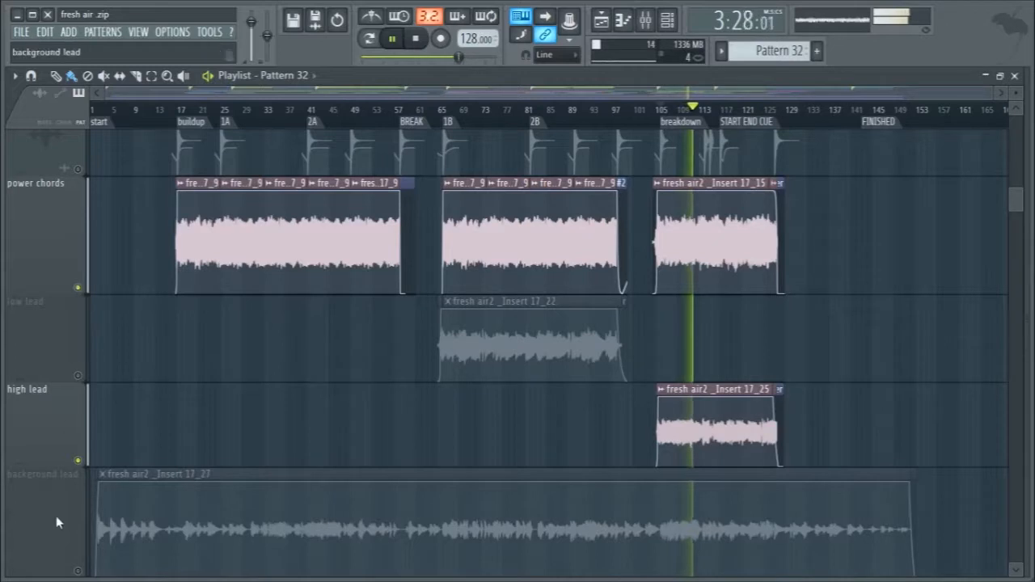
pyautogui.click(78, 571)
pyautogui.scroll(-1, 208, 388)
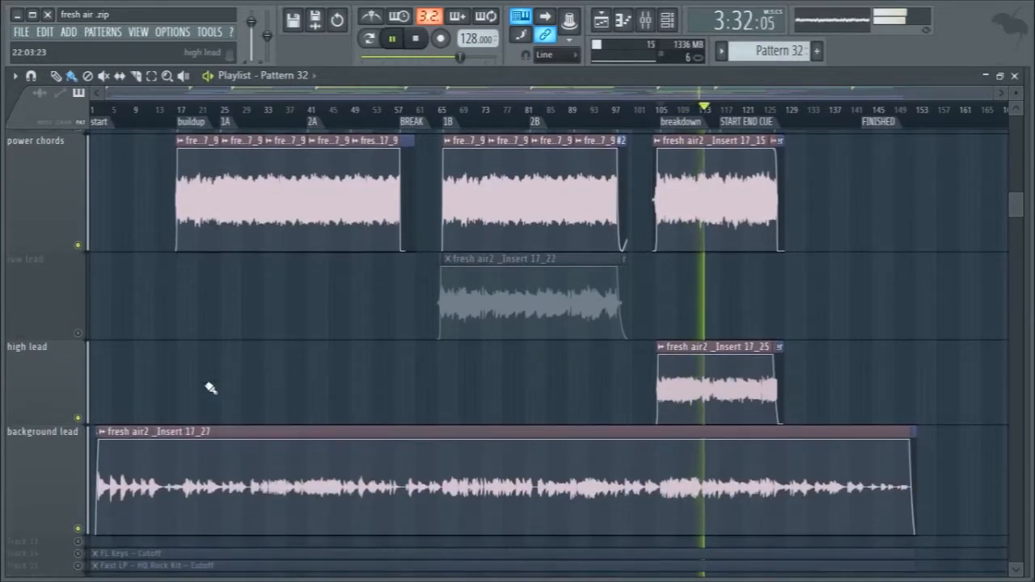
pyautogui.rightClick(78, 528)
pyautogui.press('space')
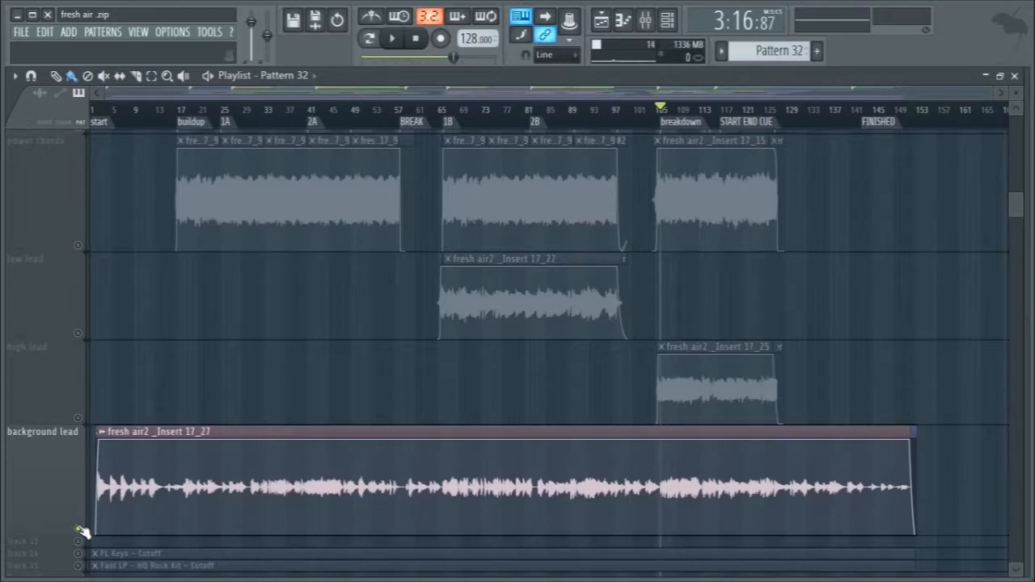
# - Enlarge the FL Keys and Fast LP cutoff automation tracks and turn all playlist tracks back on
pyautogui.scroll(-3, 81, 531)
pyautogui.rightClick(79, 438)
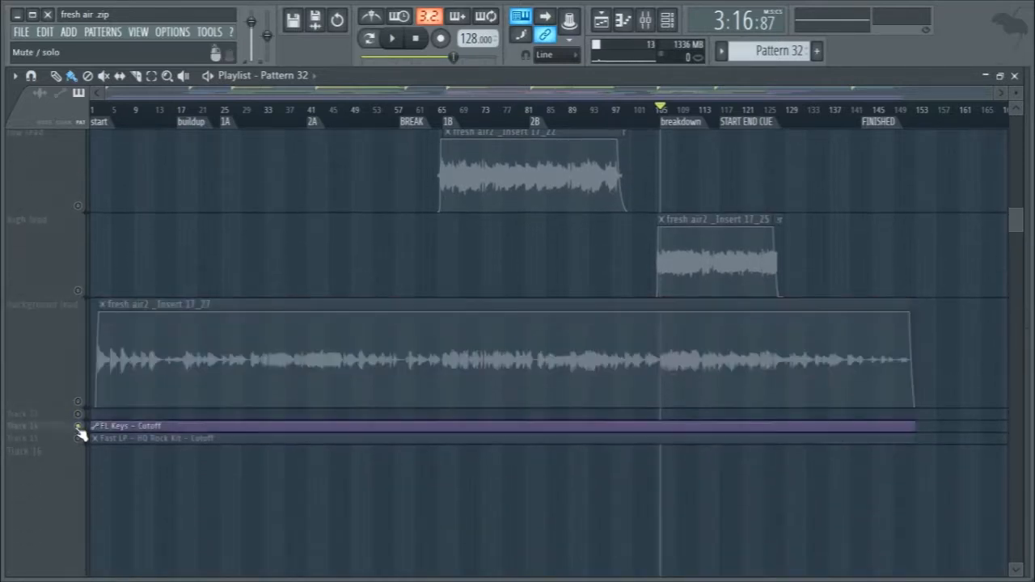
pyautogui.moveTo(24, 444); pyautogui.dragTo(25, 519)
pyautogui.moveTo(35, 433); pyautogui.dragTo(37, 489)
pyautogui.click(78, 482)
pyautogui.rightClick(79, 482)
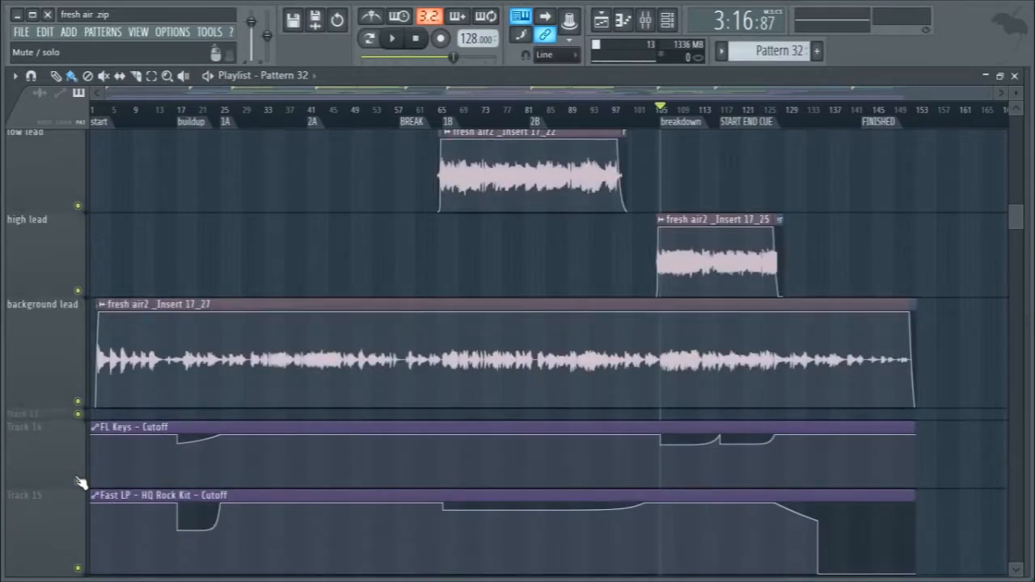
# - Return to the top of the playlist and play the whole song from the start marker
pyautogui.scroll(-1, 81, 483)
pyautogui.scroll(10, 81, 483)
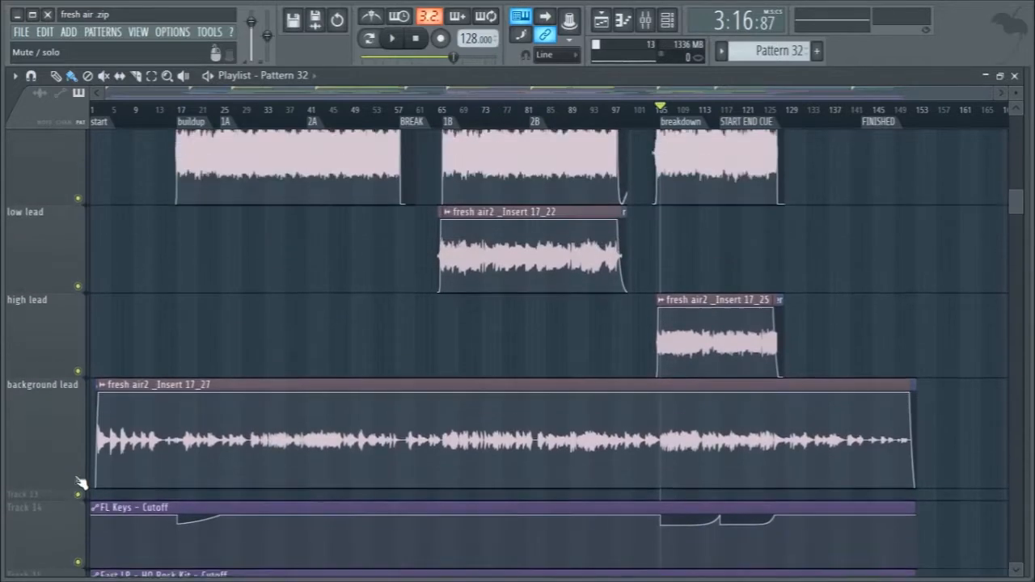
pyautogui.scroll(5, 81, 482)
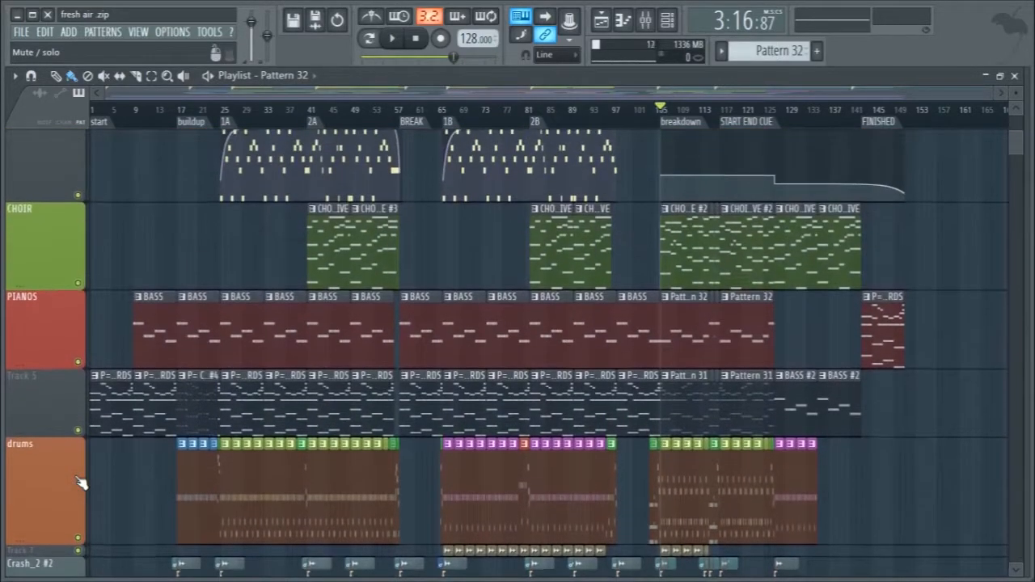
pyautogui.press('space')
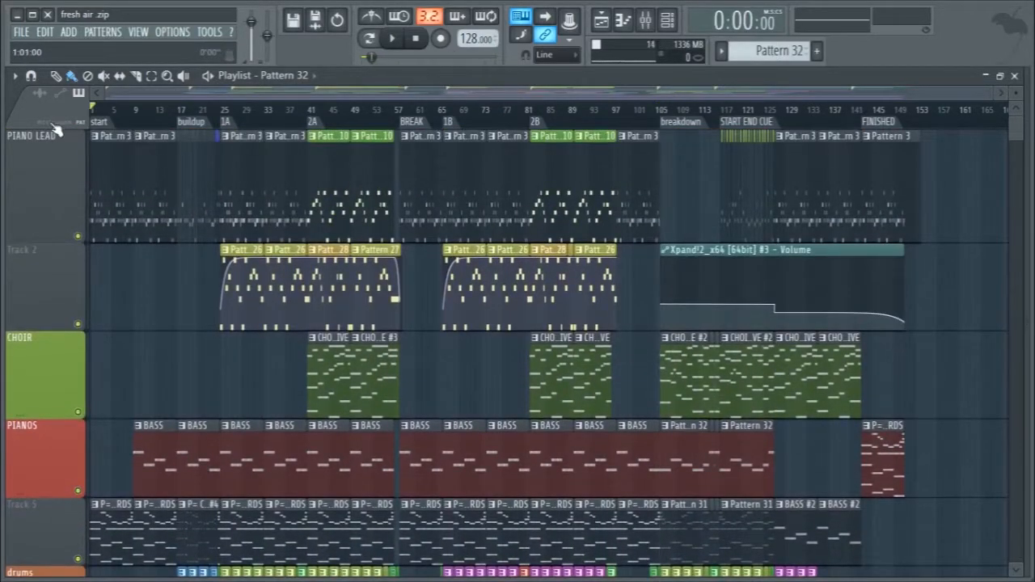
pyautogui.press('space')
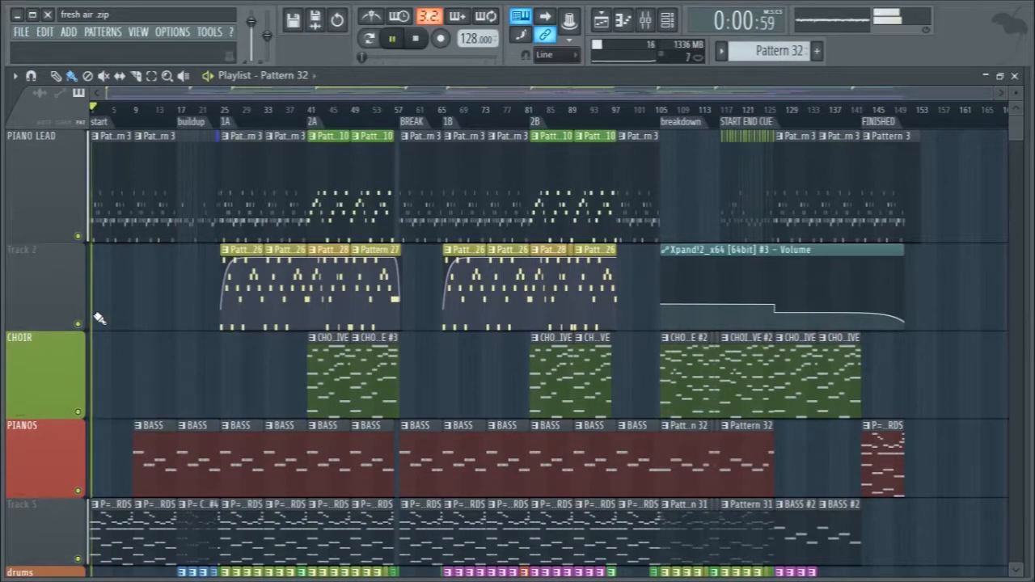
# - Switch the mixer to the Compact 2 layout, show its first tracks and return to the playlist
pyautogui.press('F9')
pyautogui.click(93, 77)
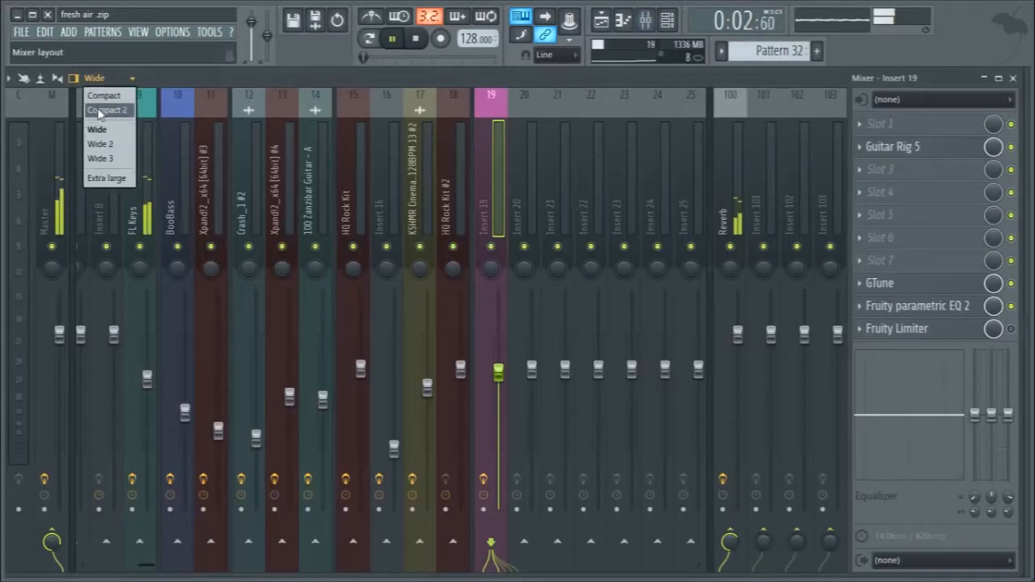
pyautogui.click(97, 111)
pyautogui.moveTo(223, 569); pyautogui.dragTo(4, 564)
pyautogui.press('F5')
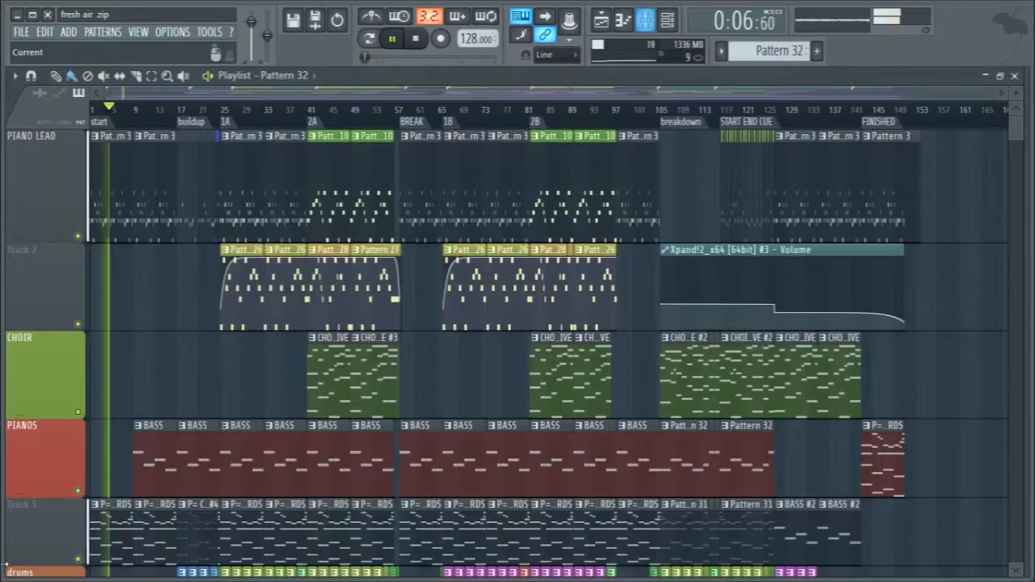
# - Look over the whole playlist arrangement down to the automation tracks during playback, and stop before the buildup marker
pyautogui.scroll(-2, 124, 358)
pyautogui.scroll(-1, 125, 357)
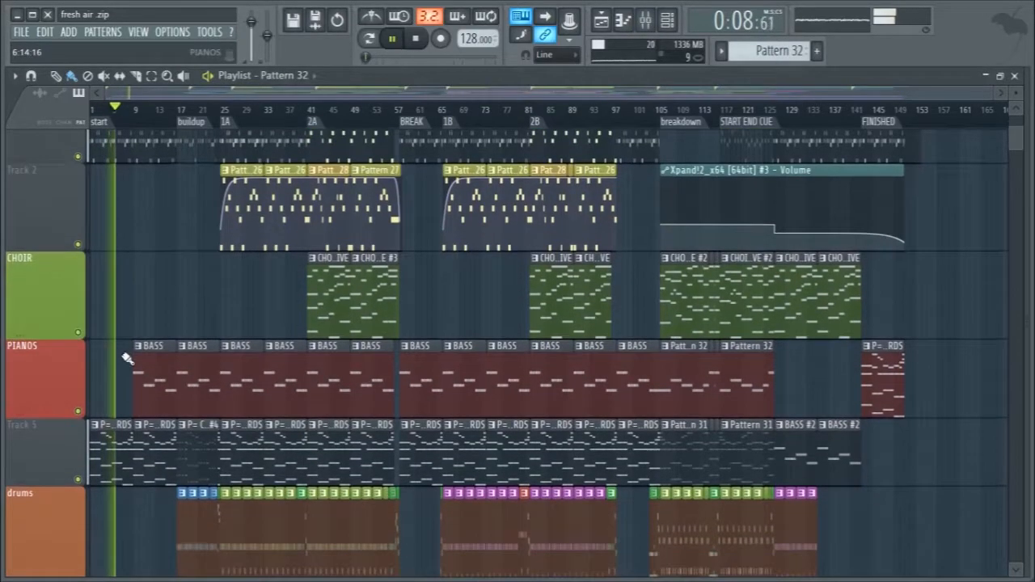
pyautogui.scroll(-4, 64, 357)
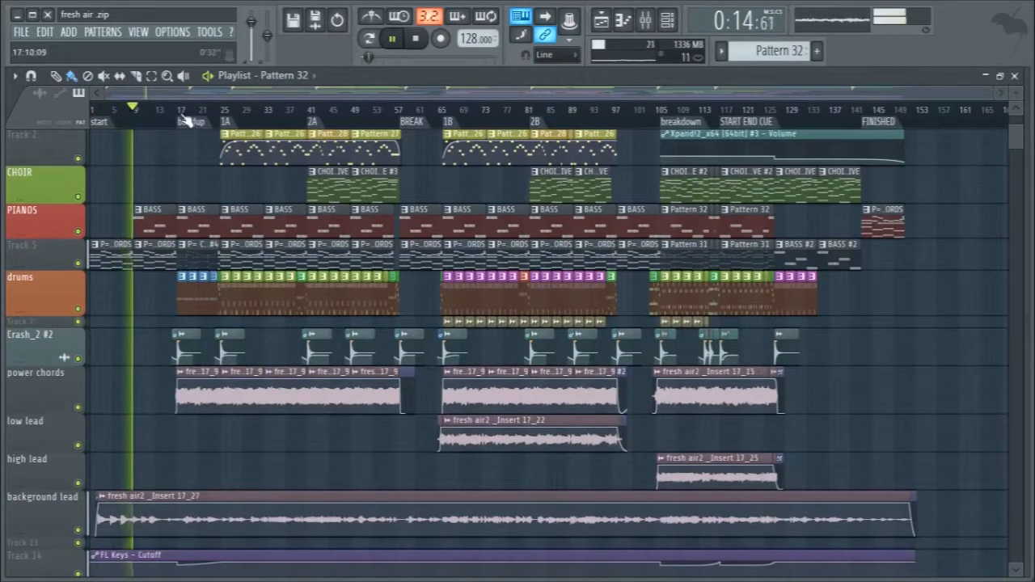
pyautogui.press('space')
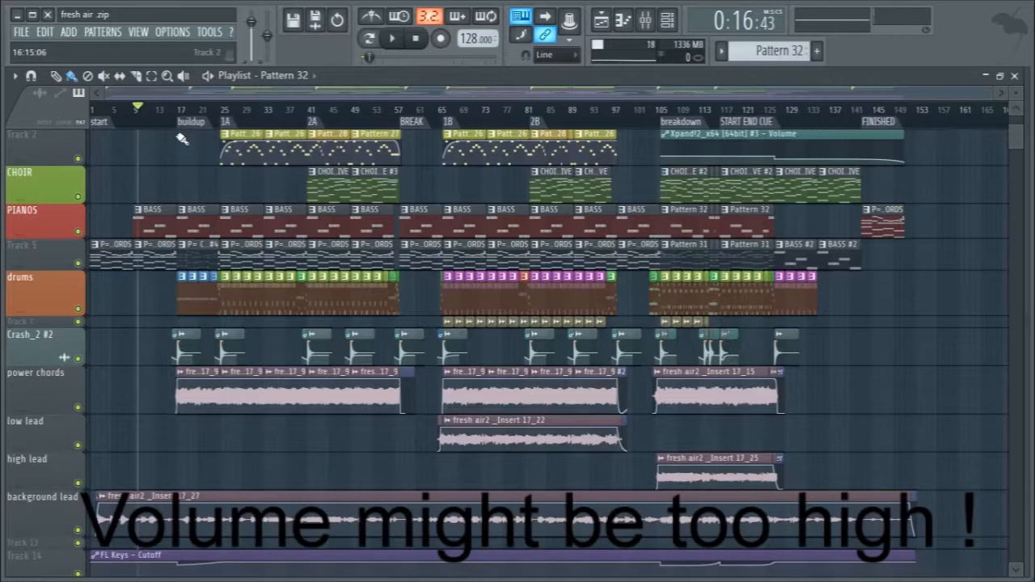
# - Resume playback from bar 9 and look over the playlist tracks as the song plays through to section 1B
pyautogui.press('space')
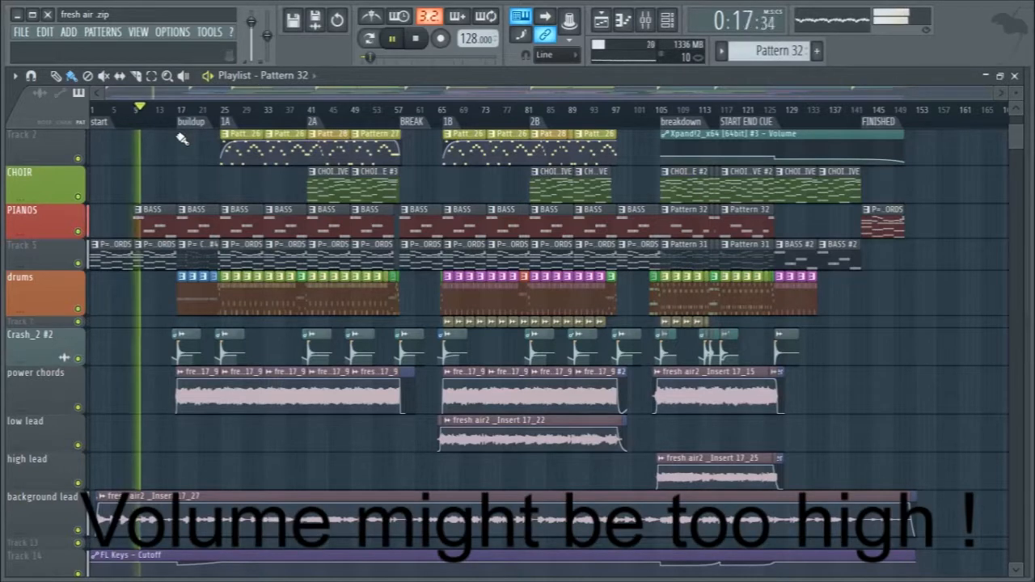
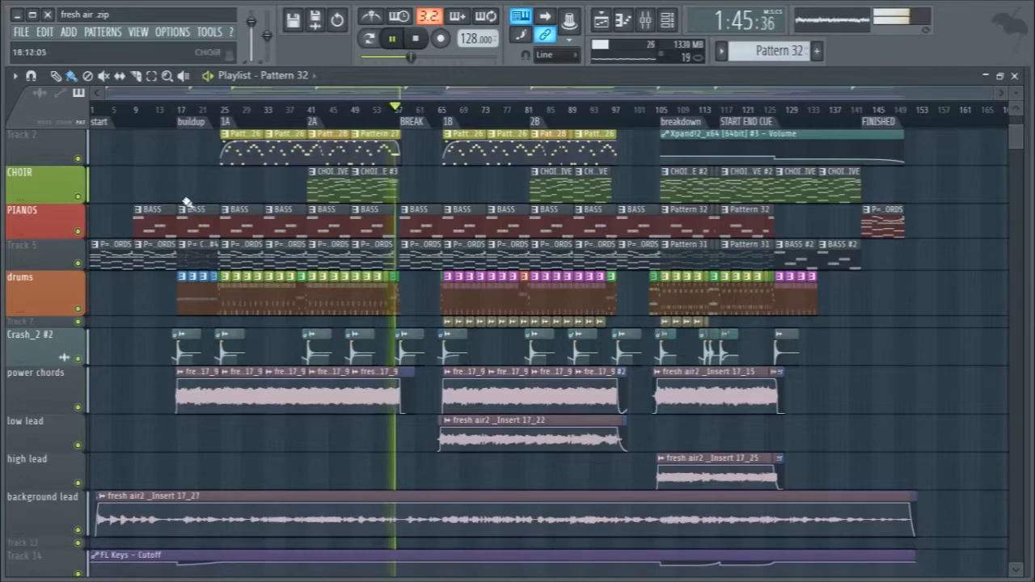
pyautogui.scroll(-3, 153, 174)
pyautogui.scroll(3, 153, 174)
pyautogui.scroll(1, 153, 176)
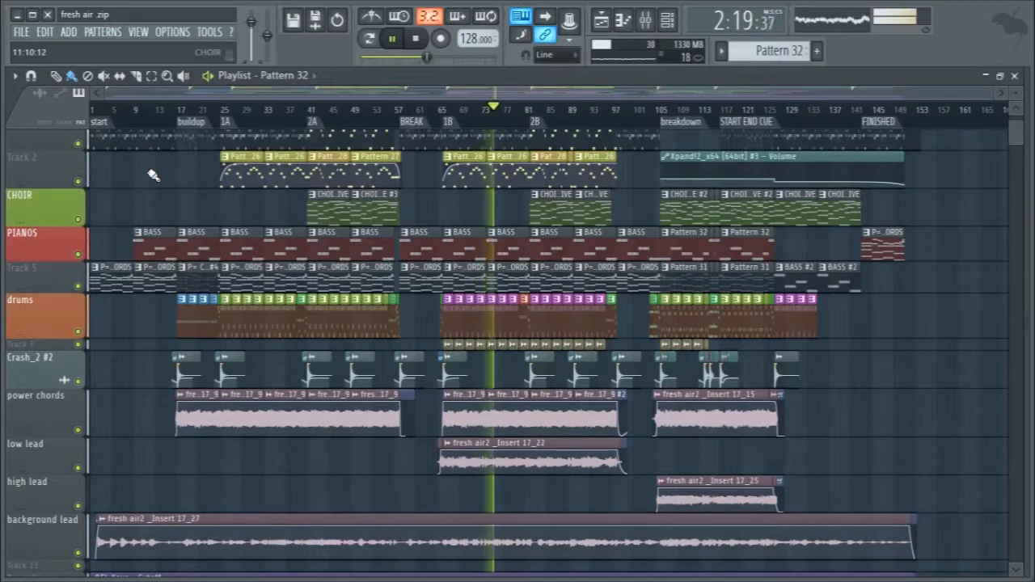
# - Increase the height of Track 7 and examine its Cinematic Drums clips up close around section 1B
pyautogui.moveTo(25, 348); pyautogui.dragTo(26, 370)
pyautogui.scroll(6, 495, 364)
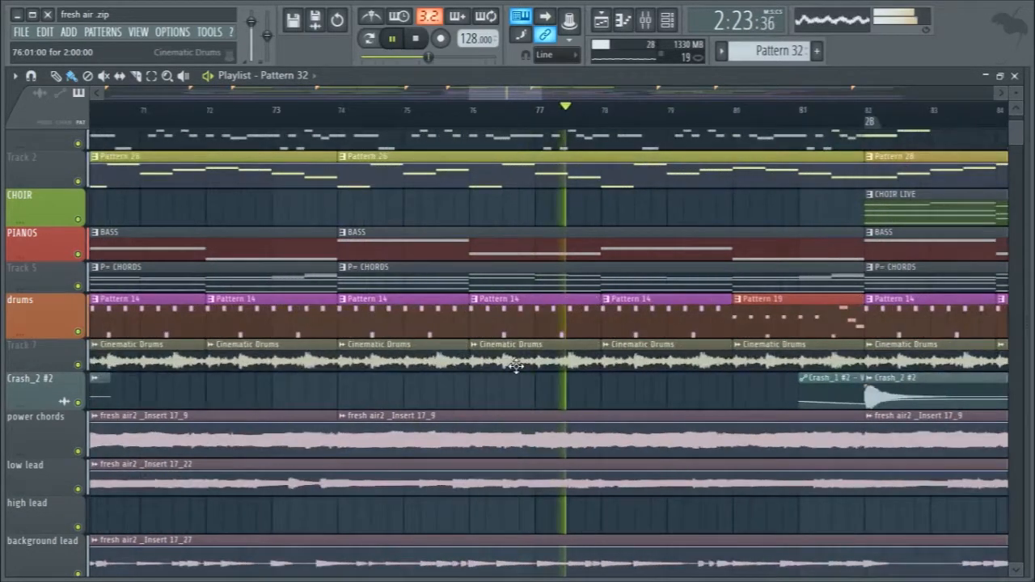
pyautogui.scroll(-5, 516, 366)
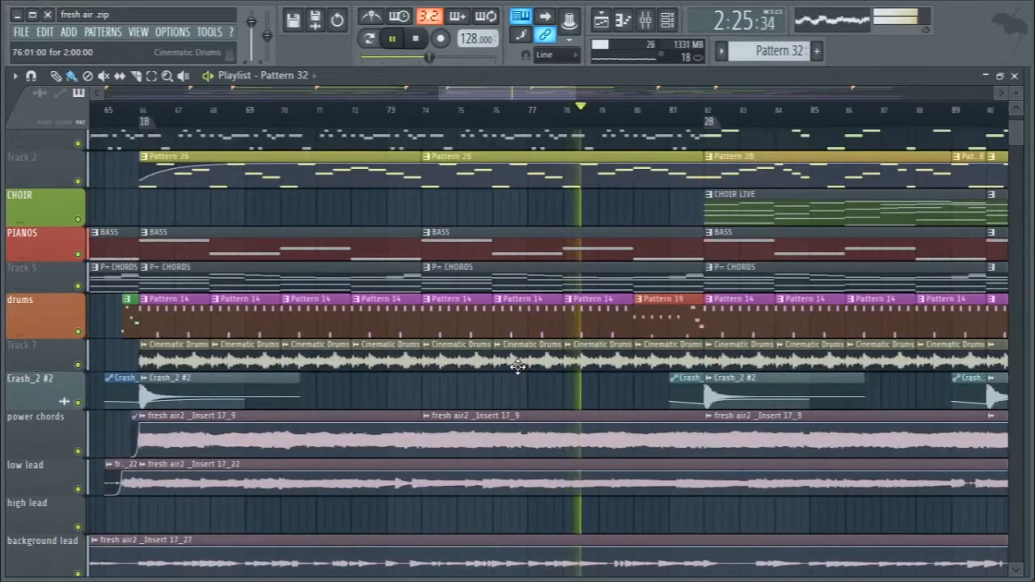
pyautogui.scroll(-6, 518, 366)
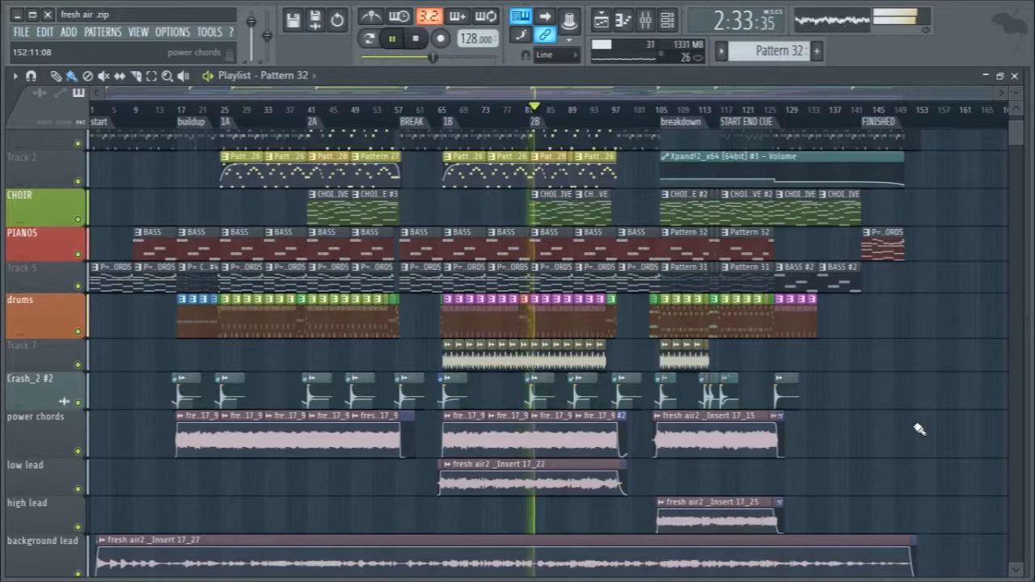
# - Raise the power mixer track's level with insert 3 briefly muted, and set its low EQ band to 5.1 at 108 Hz
pyautogui.press('F9')
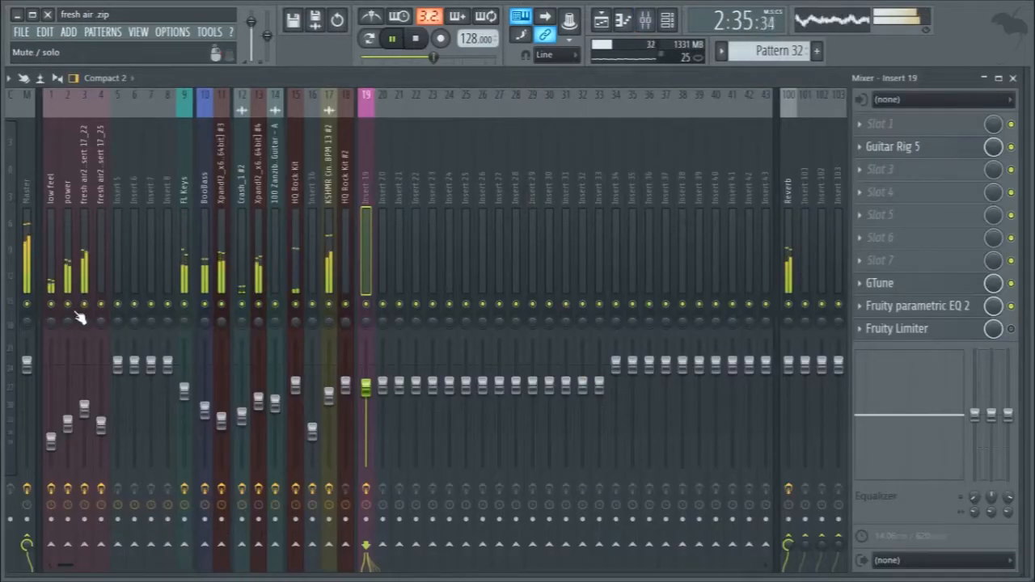
pyautogui.click(68, 420)
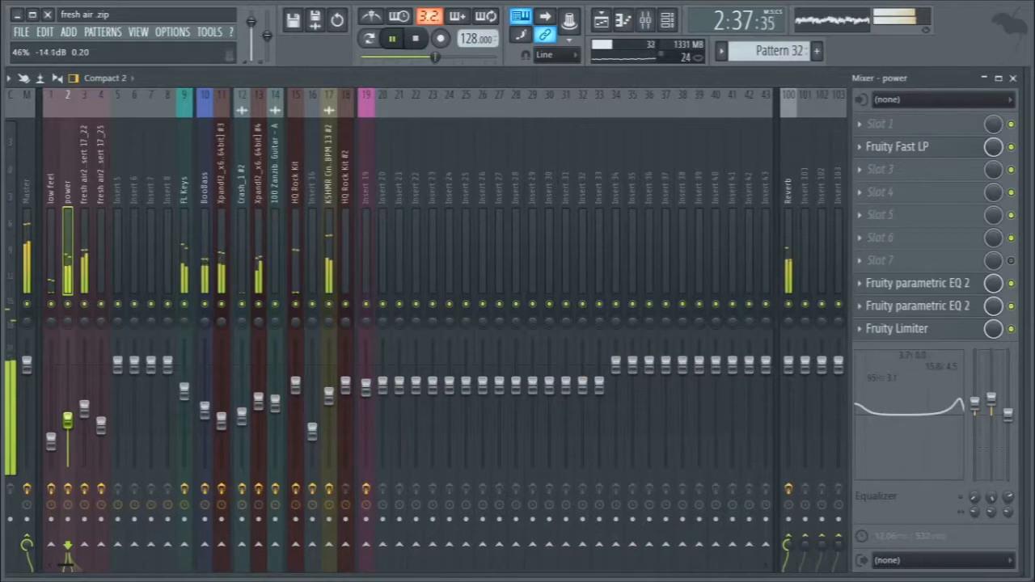
pyautogui.click(84, 304)
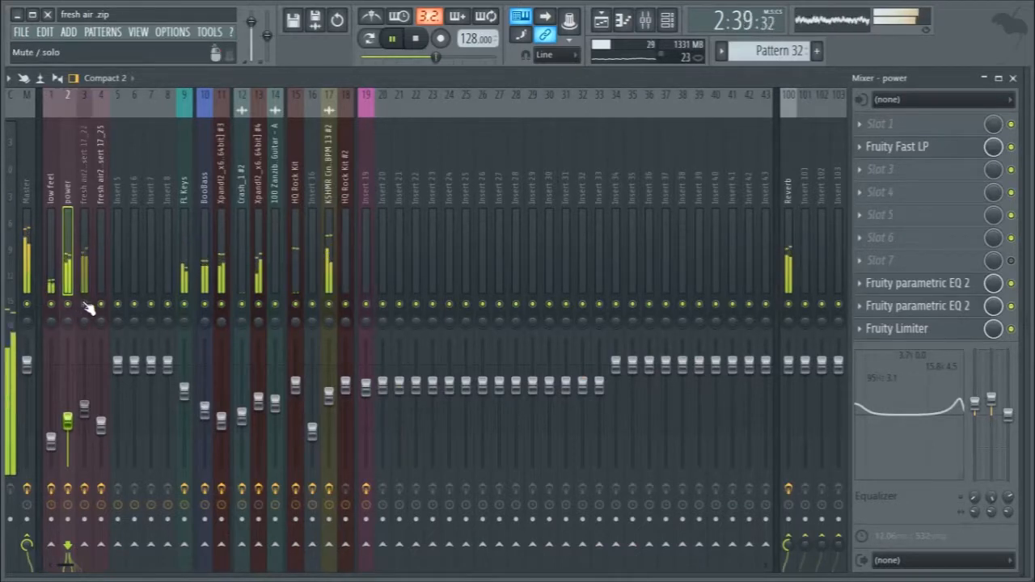
pyautogui.moveTo(68, 420); pyautogui.dragTo(67, 409)
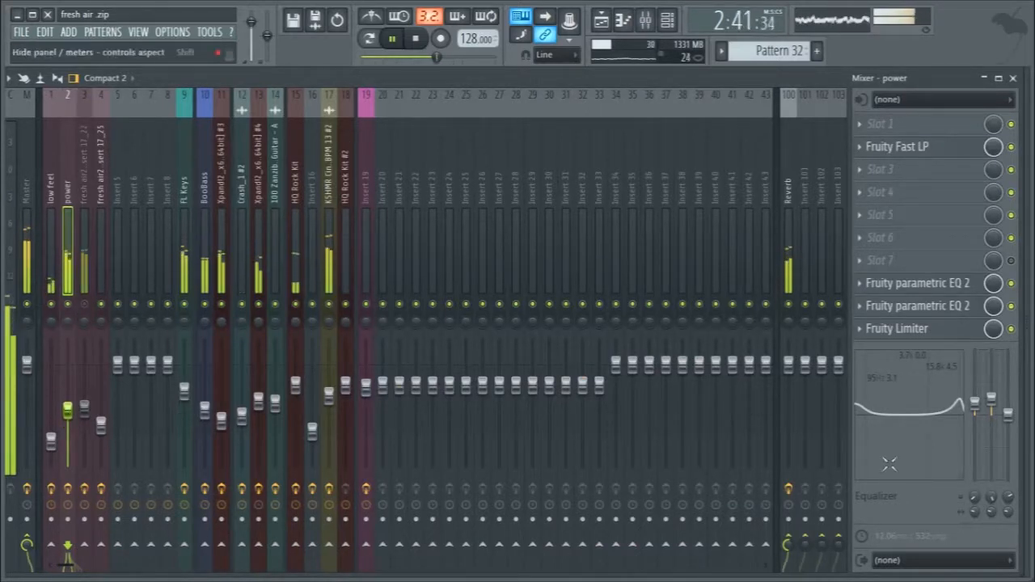
pyautogui.click(84, 305)
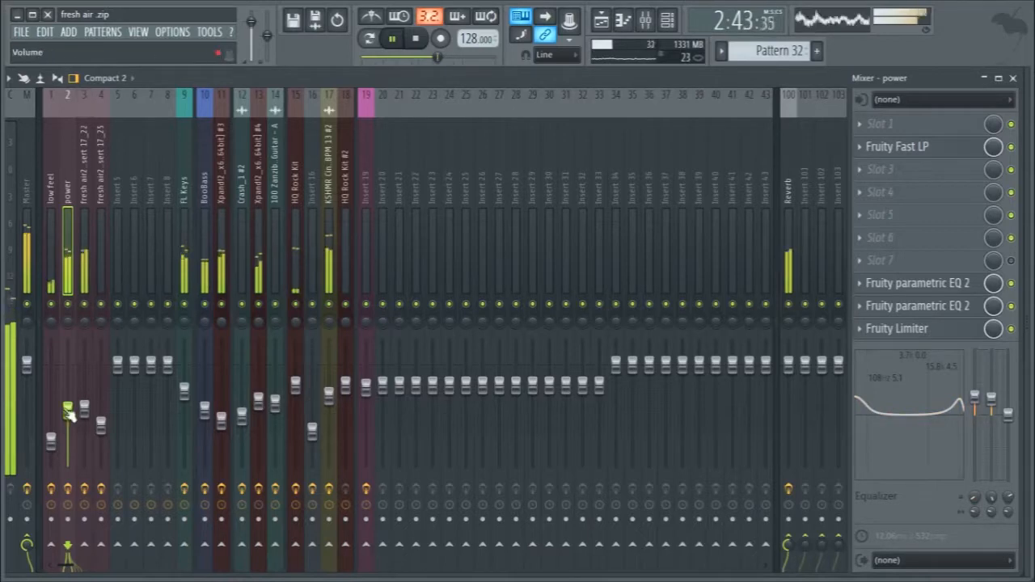
pyautogui.press('F9')
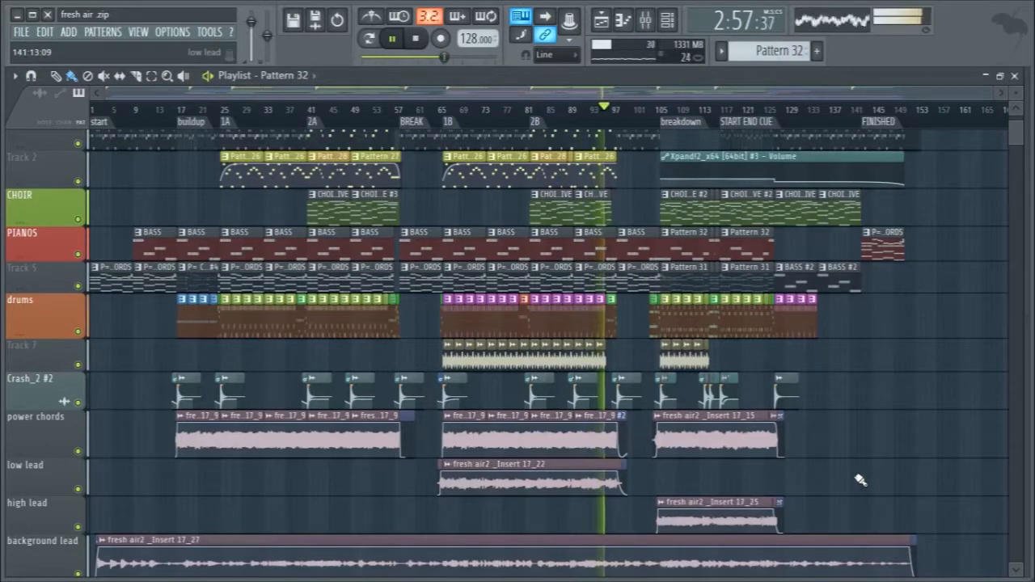
# - Show the playlist section from the breakdown to the FINISHED marker up close during playback
pyautogui.scroll(-1, 861, 481)
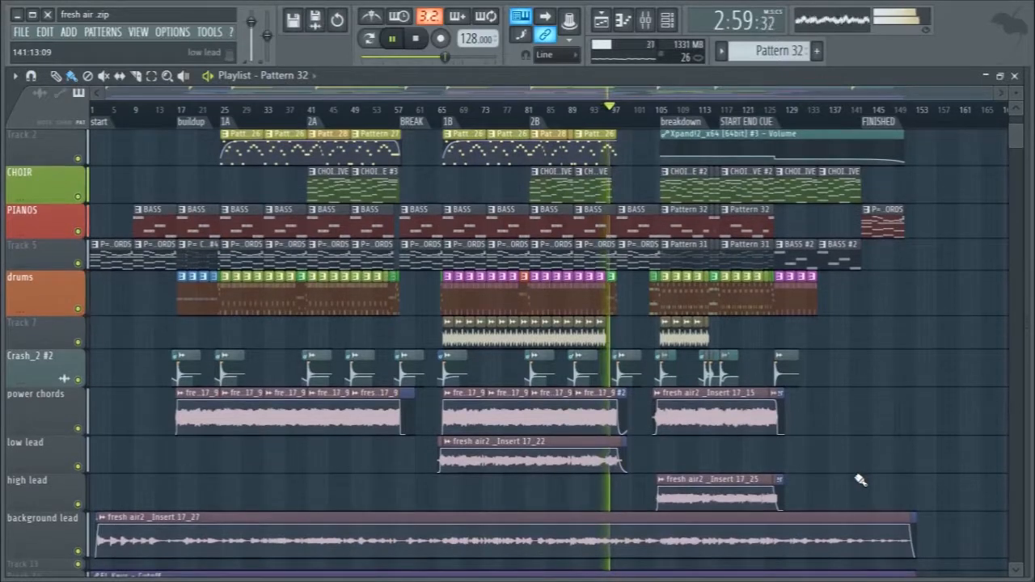
pyautogui.scroll(1, 861, 481)
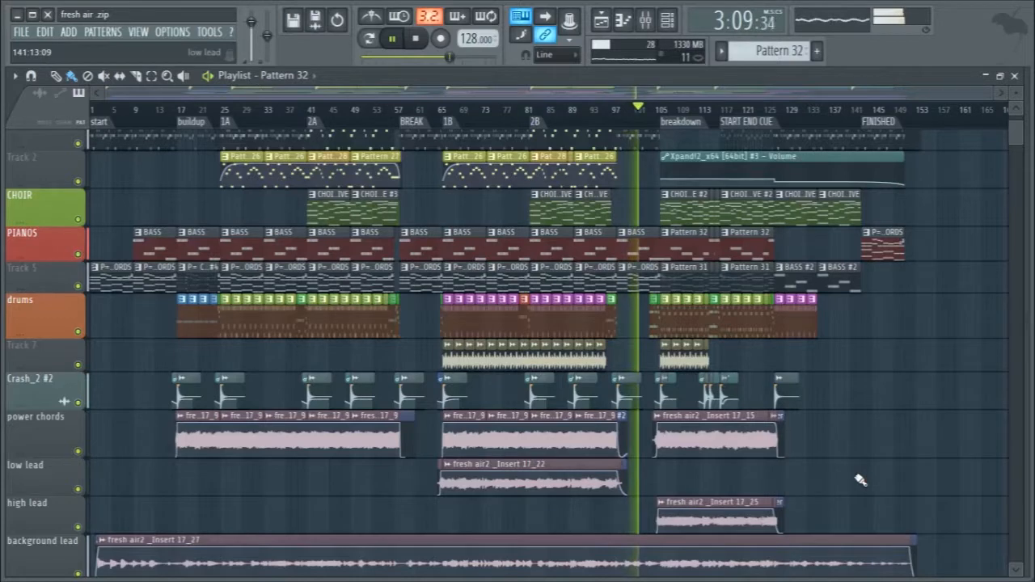
pyautogui.scroll(1, 860, 480)
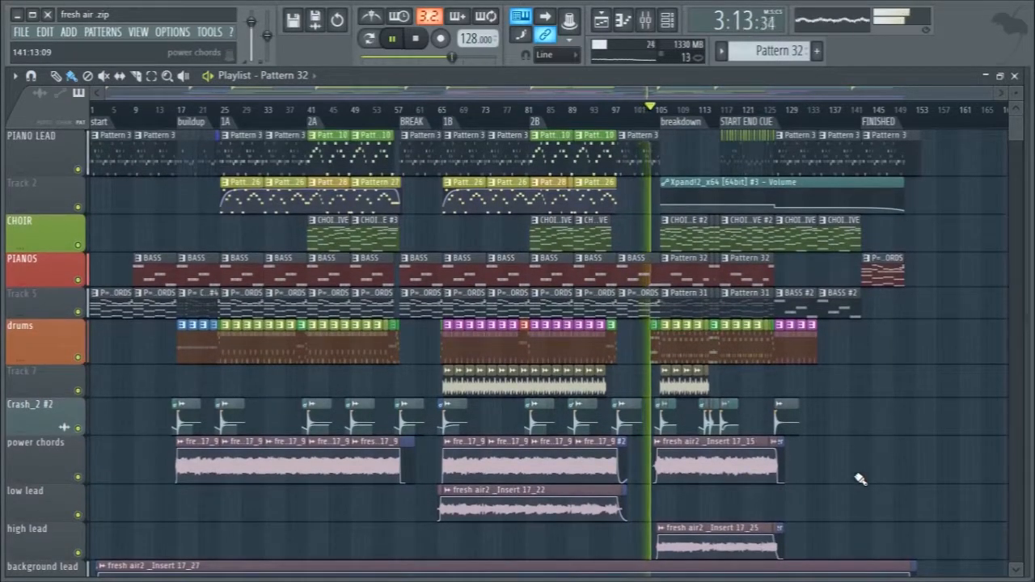
pyautogui.keyDown('ctrl'); pyautogui.scroll(1, 860, 480); pyautogui.keyUp('ctrl')
pyautogui.keyDown('ctrl'); pyautogui.scroll(1, 861, 480); pyautogui.keyUp('ctrl')
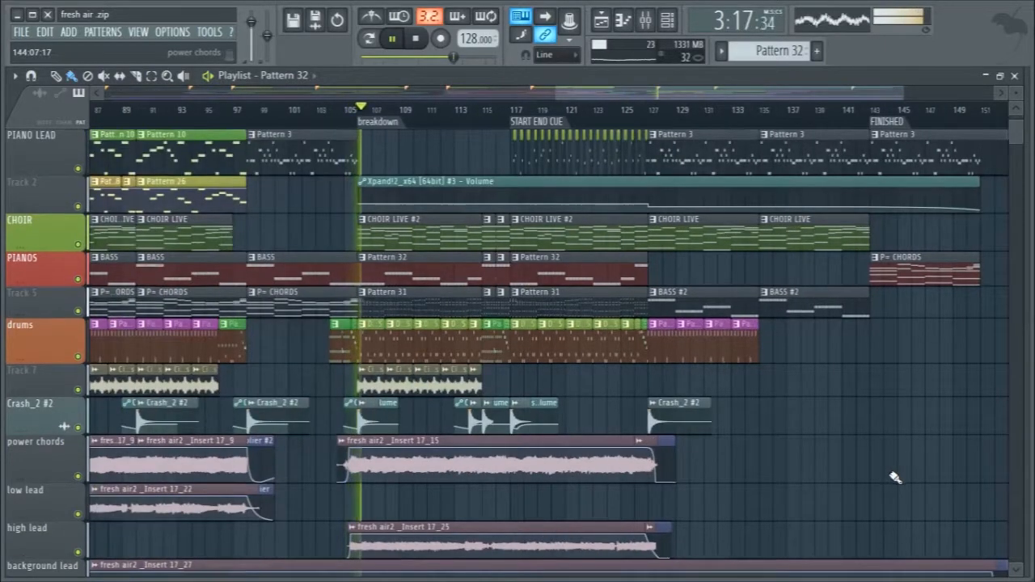
# - Reduce the height of all playlist tracks and enlarge Track 5 slightly
pyautogui.scroll(-1, 895, 477)
pyautogui.scroll(1, 895, 478)
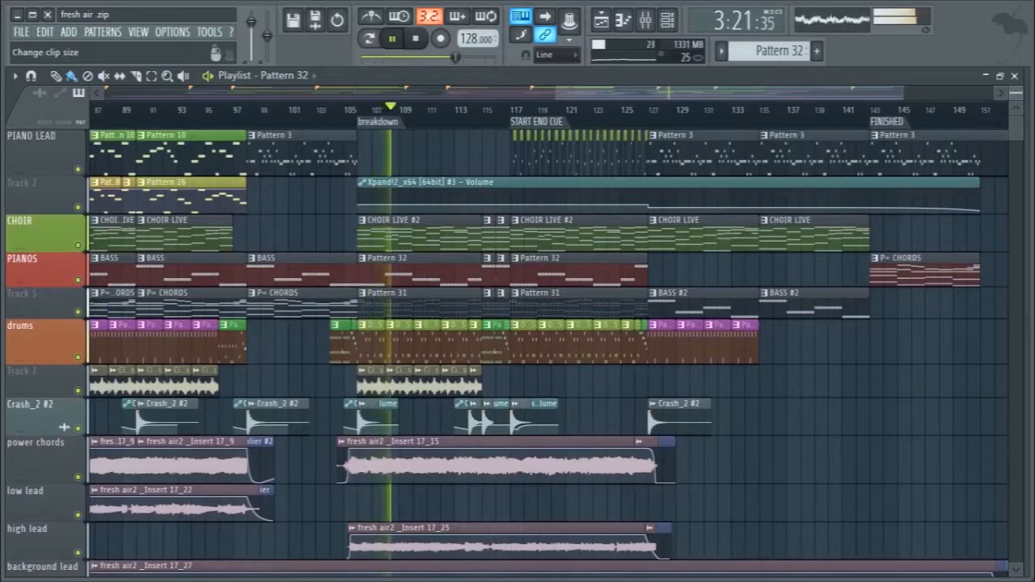
pyautogui.keyDown('alt'); pyautogui.scroll(-1, 934, 388); pyautogui.keyUp('alt')
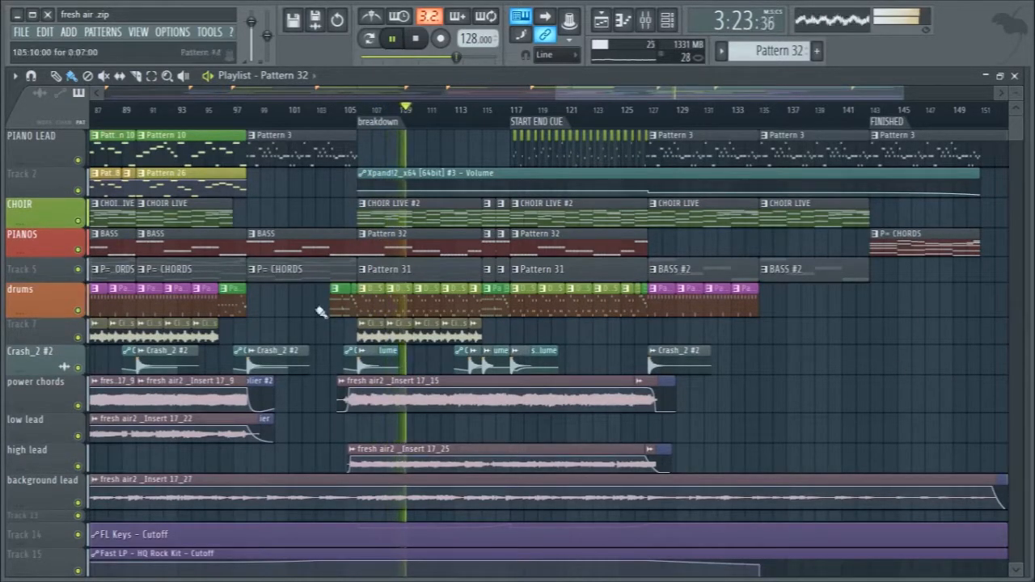
pyautogui.moveTo(47, 276); pyautogui.dragTo(46, 280)
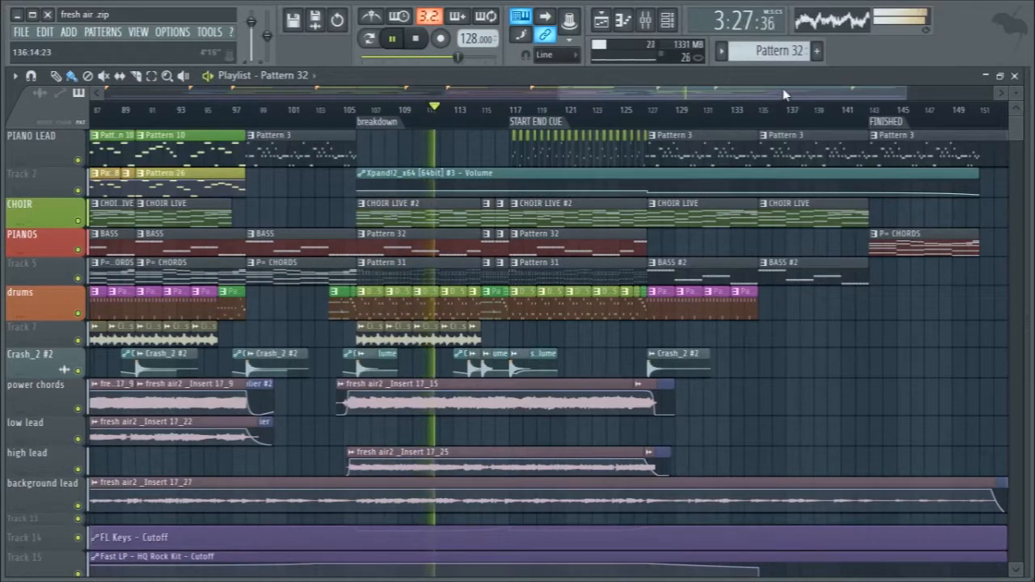
# - Follow playback past the FINISHED marker to the song's end, stop it and show the whole arrangement
pyautogui.hscroll(2, 796, 109)
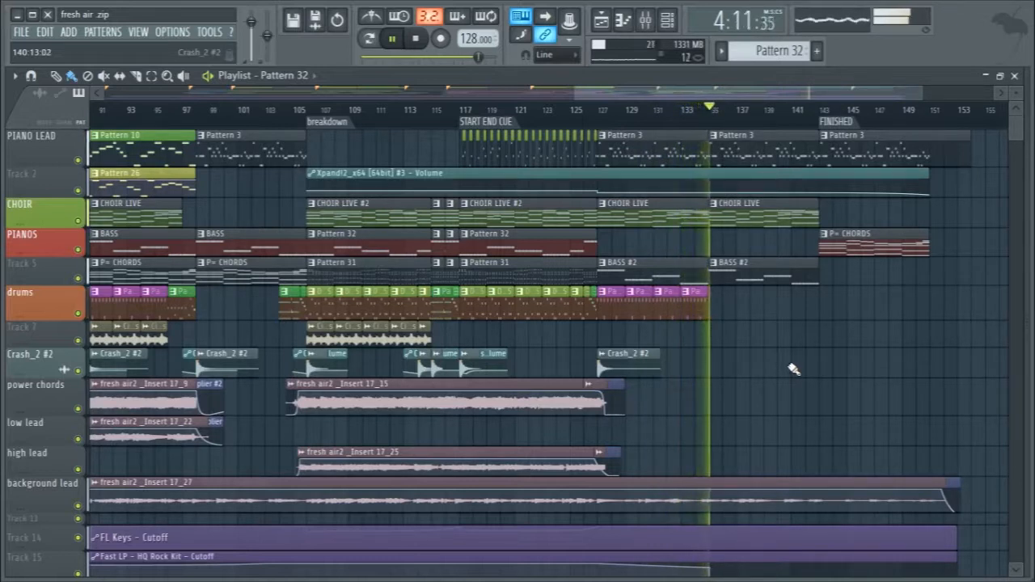
pyautogui.moveTo(730, 95); pyautogui.dragTo(810, 89)
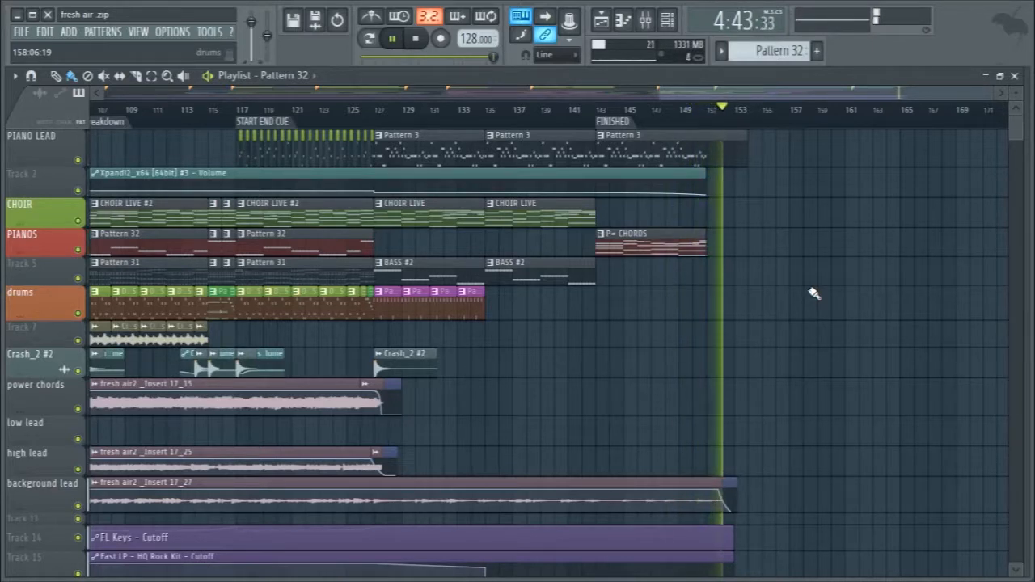
pyautogui.press('space')
pyautogui.scroll(-5, 813, 306)
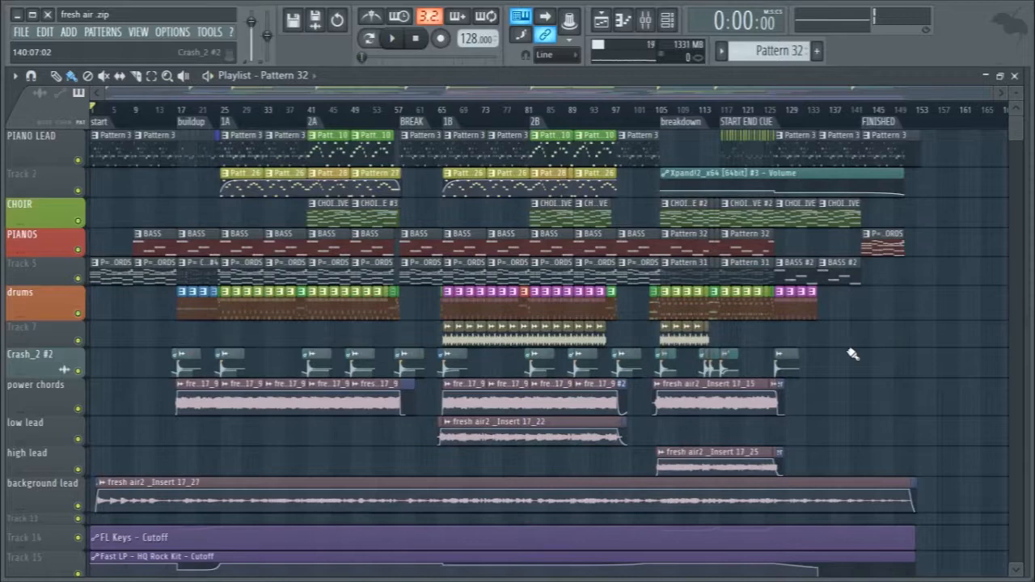
# - Set the playback position to the buildup marker and show the four guitar inserts in the mixer, from low feel to fresh air2 _Insert 17_25
pyautogui.scroll(-3, 853, 353)
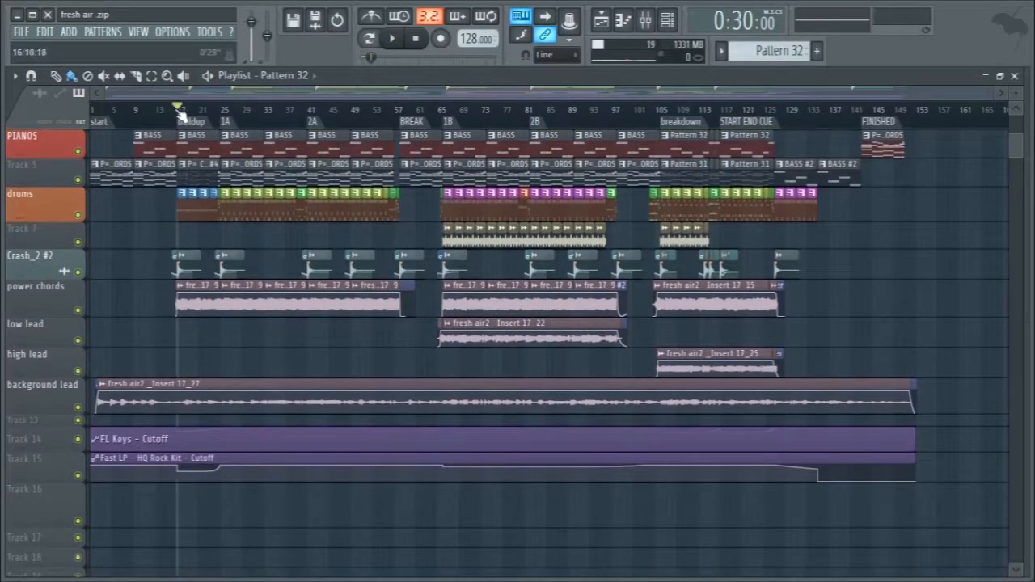
pyautogui.press('F9')
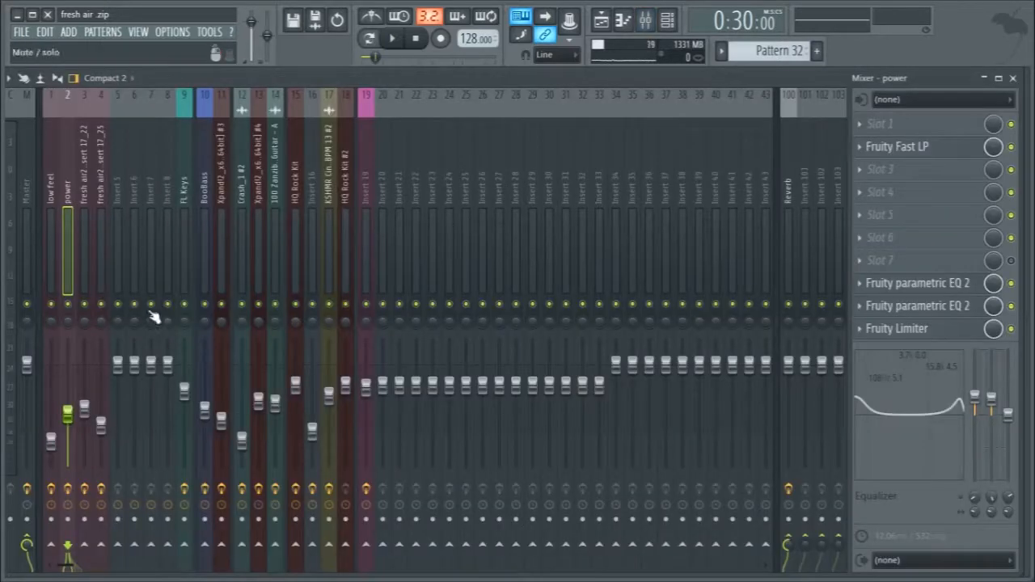
pyautogui.click(99, 227)
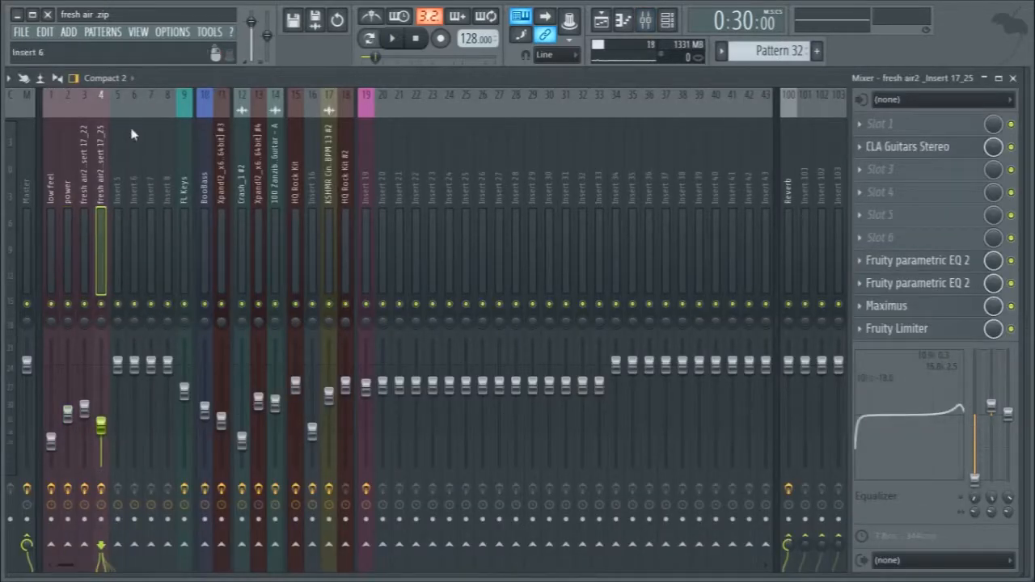
pyautogui.click(59, 185)
pyautogui.moveTo(56, 174); pyautogui.dragTo(103, 185)
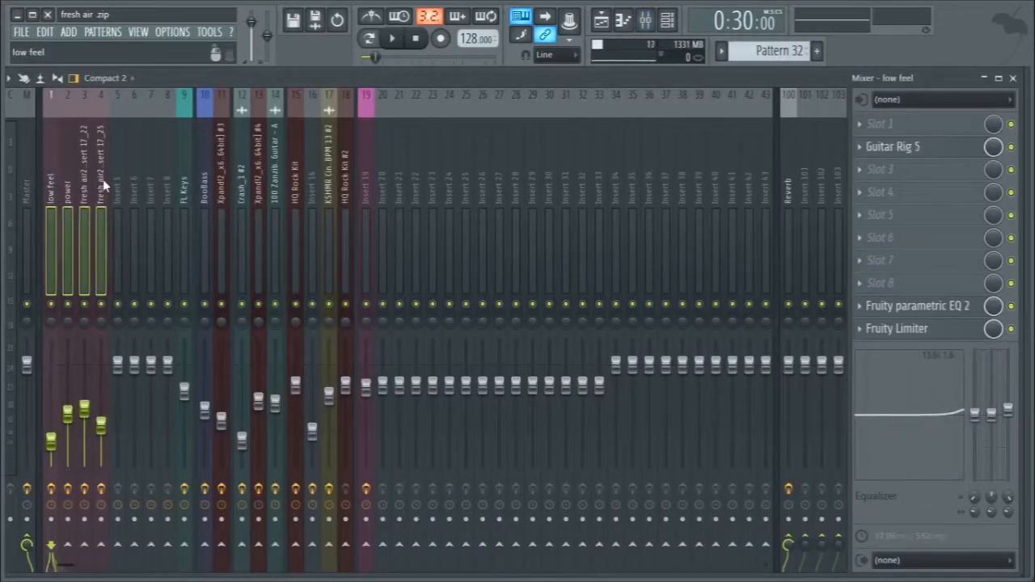
pyautogui.click(101, 203)
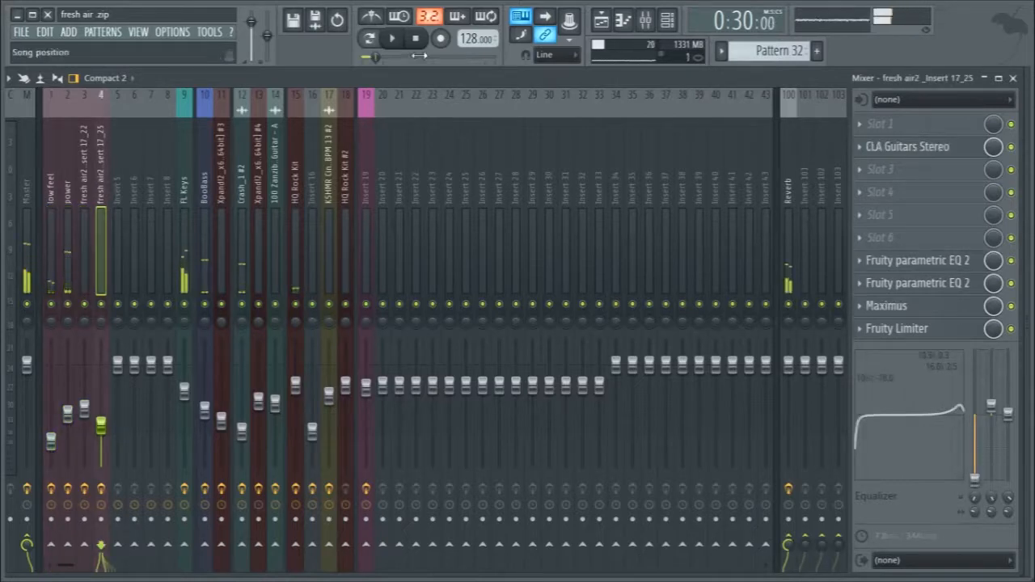
pyautogui.click(608, 23)
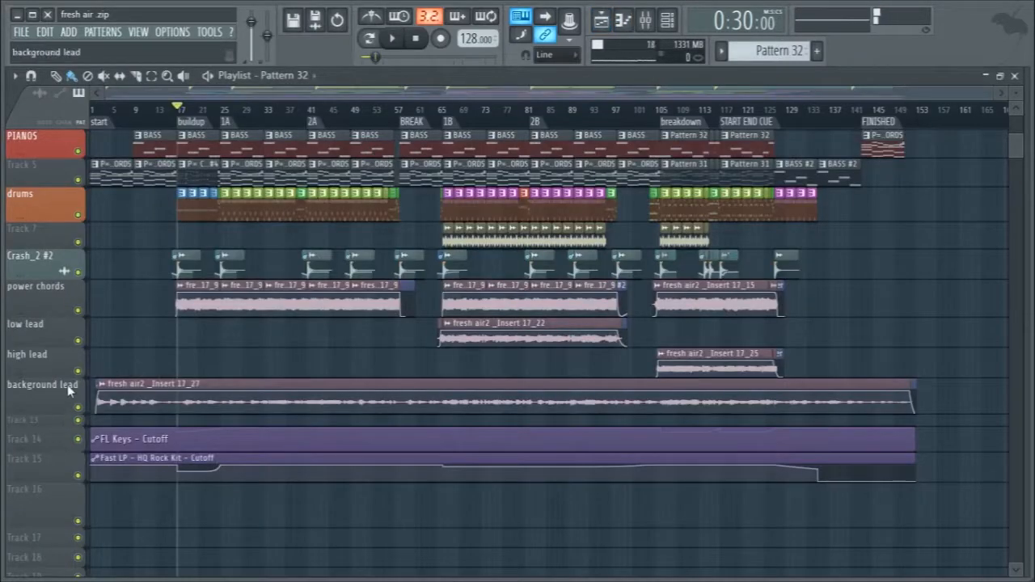
# - Play the song briefly from the buildup marker and select the power track in the mixer
pyautogui.press('space')
pyautogui.press('F9')
pyautogui.click(66, 252)
pyautogui.press('F5')
pyautogui.press('space')
pyautogui.press('F9')
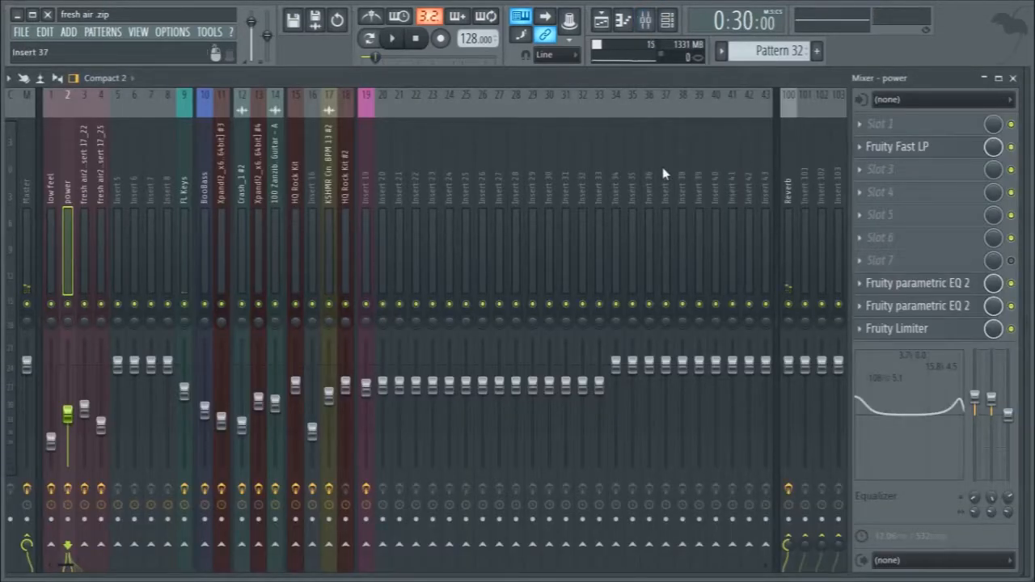
# - Inspect the power track's Fruity Limiter, both Fruity parametric EQ 2 slots and Fruity Fast LP, closing each one
pyautogui.click(947, 330)
pyautogui.click(944, 327)
pyautogui.click(939, 315)
pyautogui.click(938, 315)
pyautogui.click(933, 287)
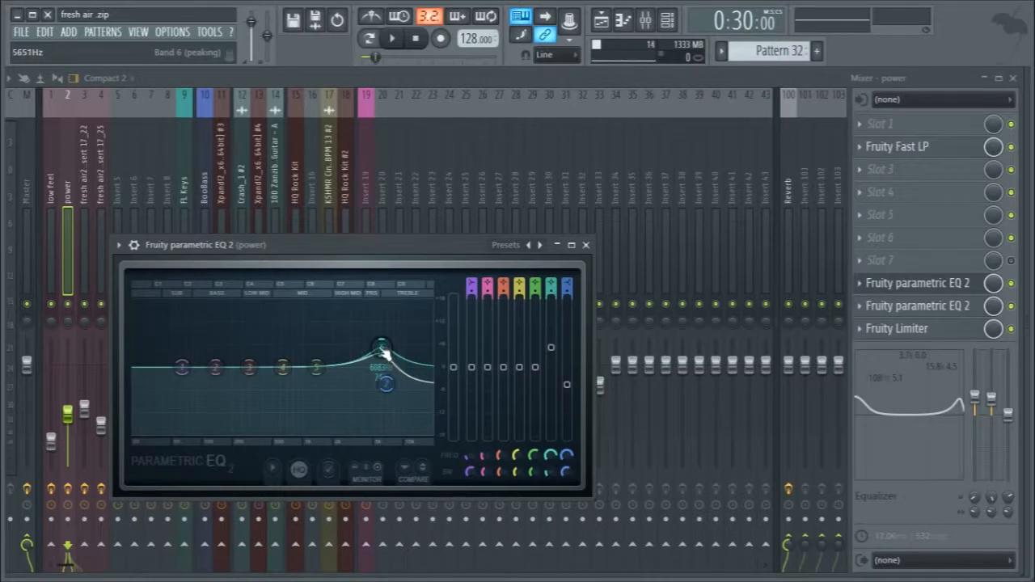
pyautogui.click(586, 245)
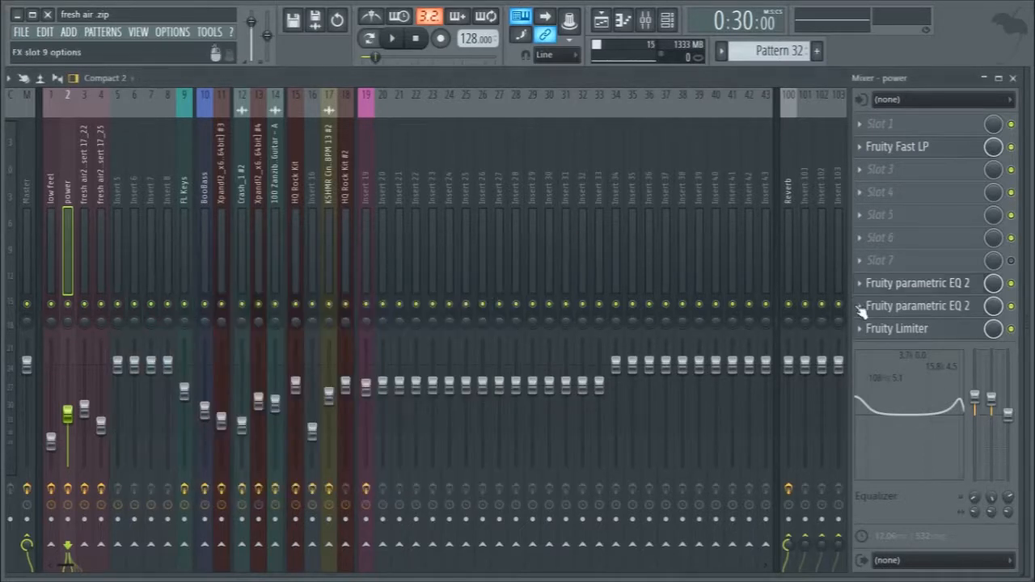
pyautogui.click(902, 150)
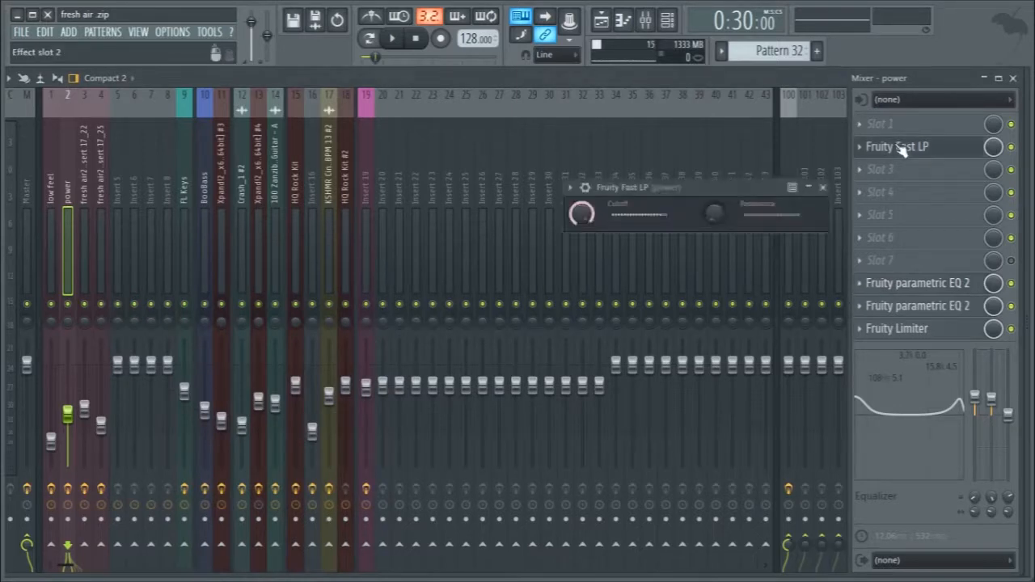
pyautogui.click(902, 150)
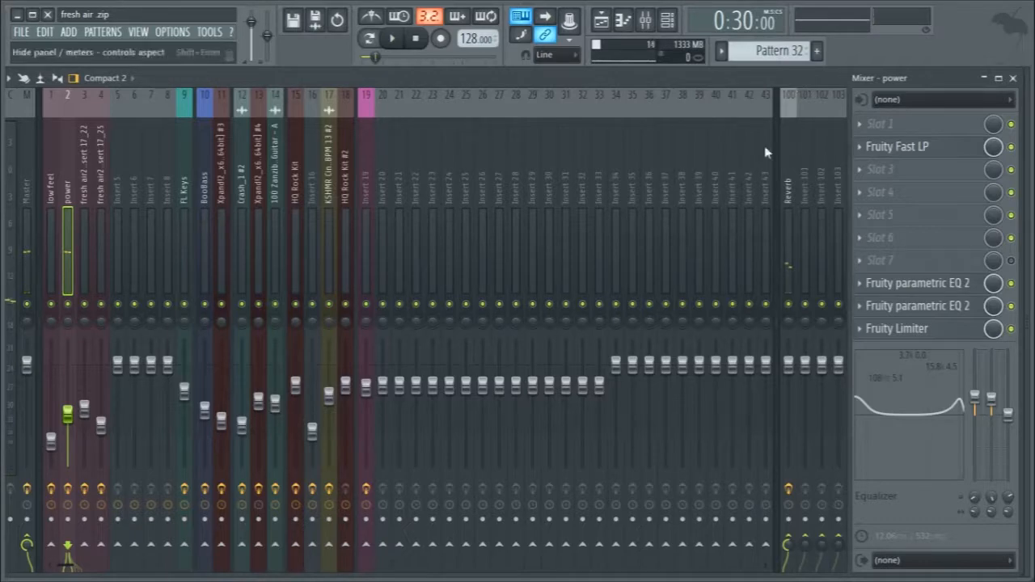
# - Solo the power chords track in the playlist and move the playback position to the 1B marker
pyautogui.click(1013, 77)
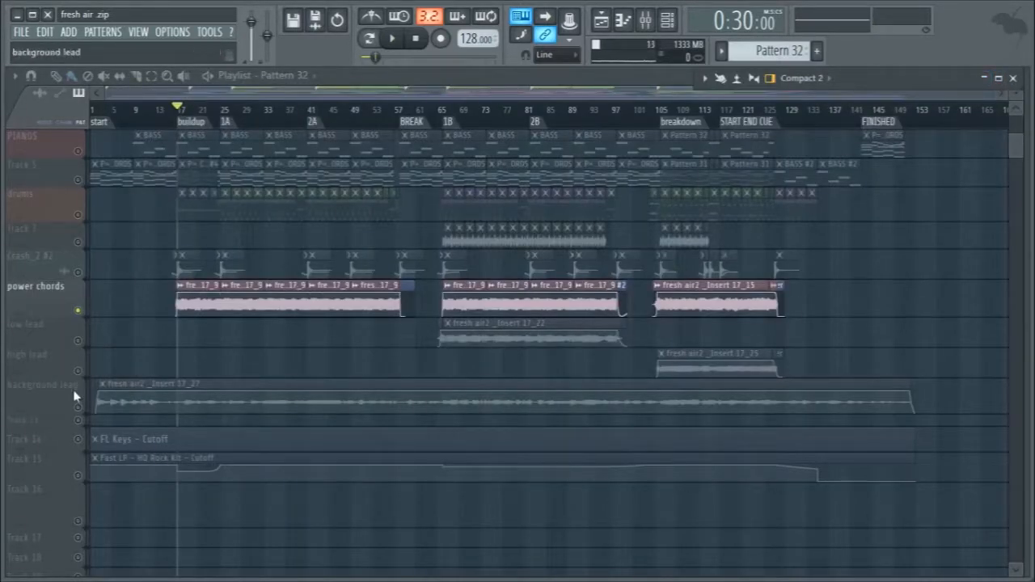
pyautogui.click(437, 118)
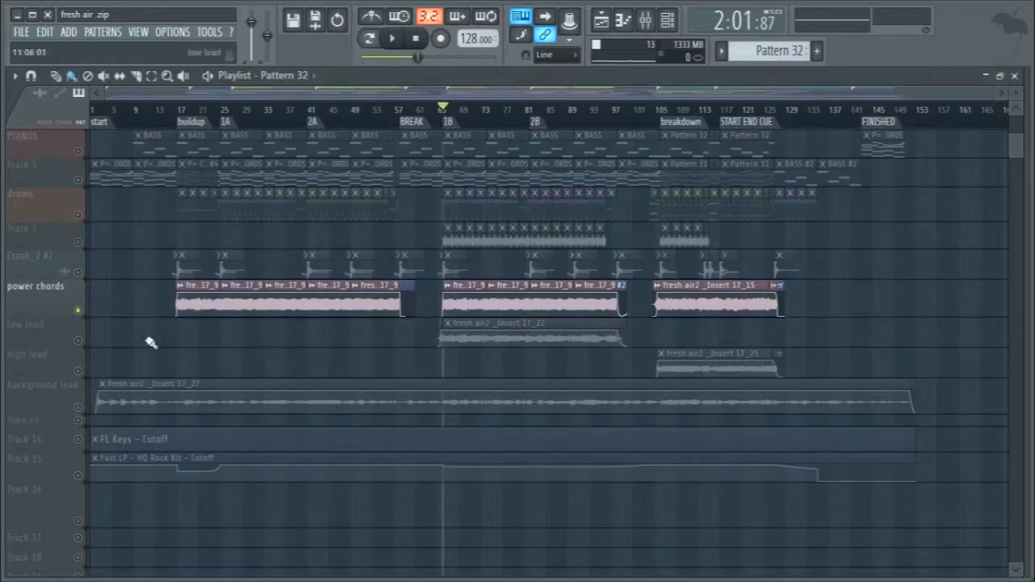
# - Solo the low lead track in the playlist and select the fresh air2 _Insert 17_22 track in the mixer
pyautogui.rightClick(79, 340)
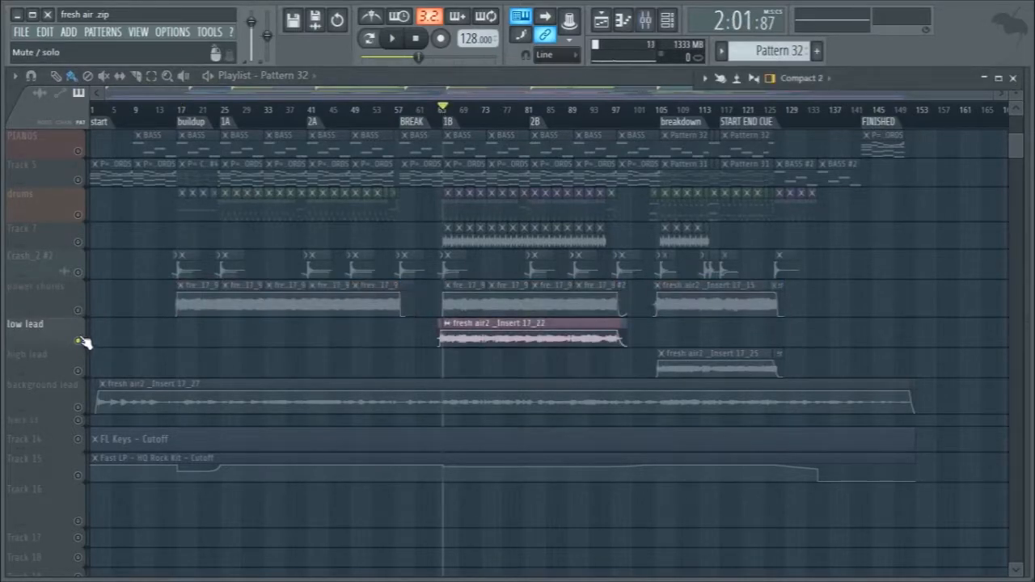
pyautogui.press('F9')
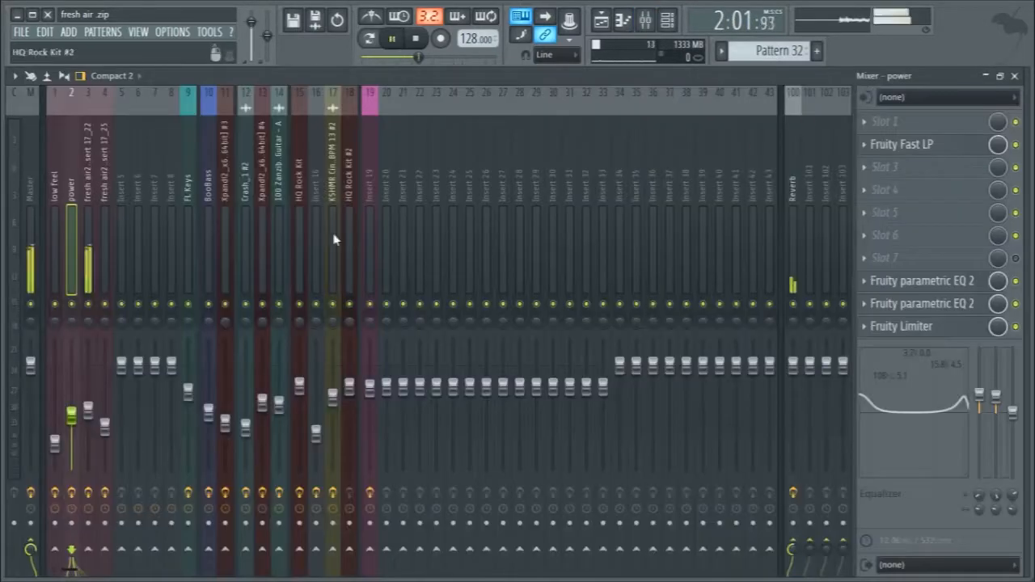
pyautogui.click(94, 259)
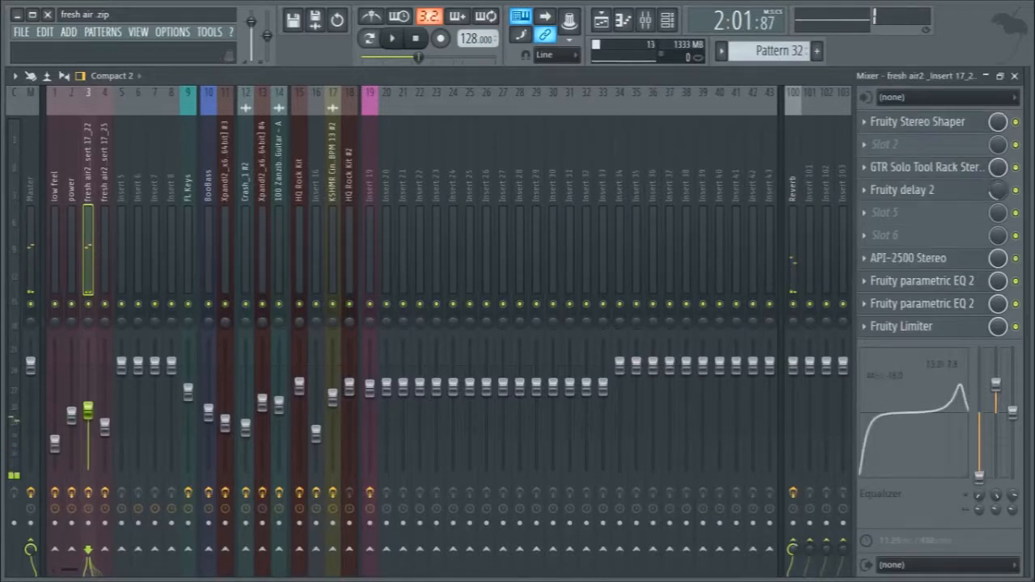
# - Inspect the low lead insert's Fruity Limiter and both Fruity parametric EQ 2 slots, playing briefly to check the high-frequency boost
pyautogui.click(946, 327)
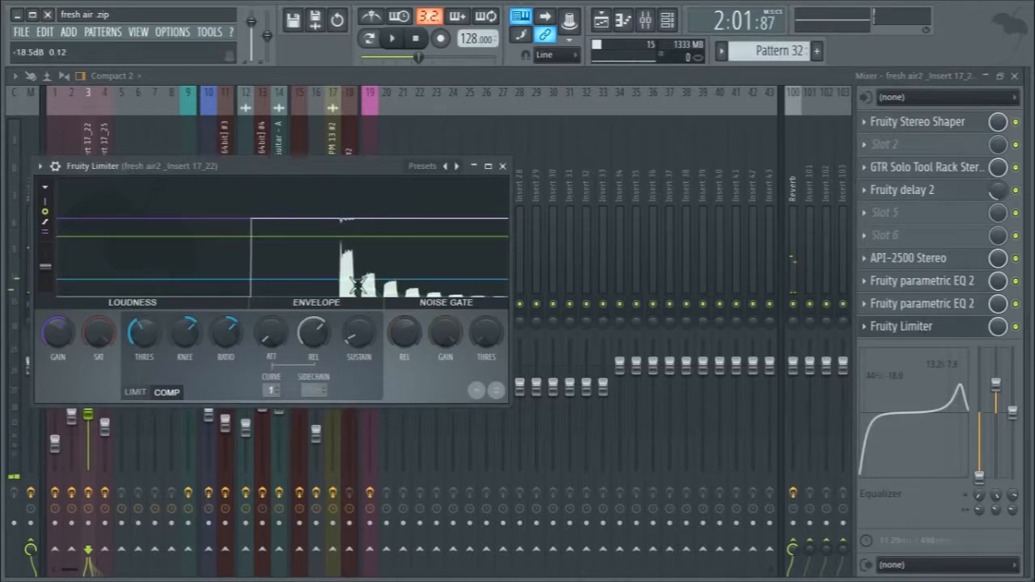
pyautogui.click(895, 305)
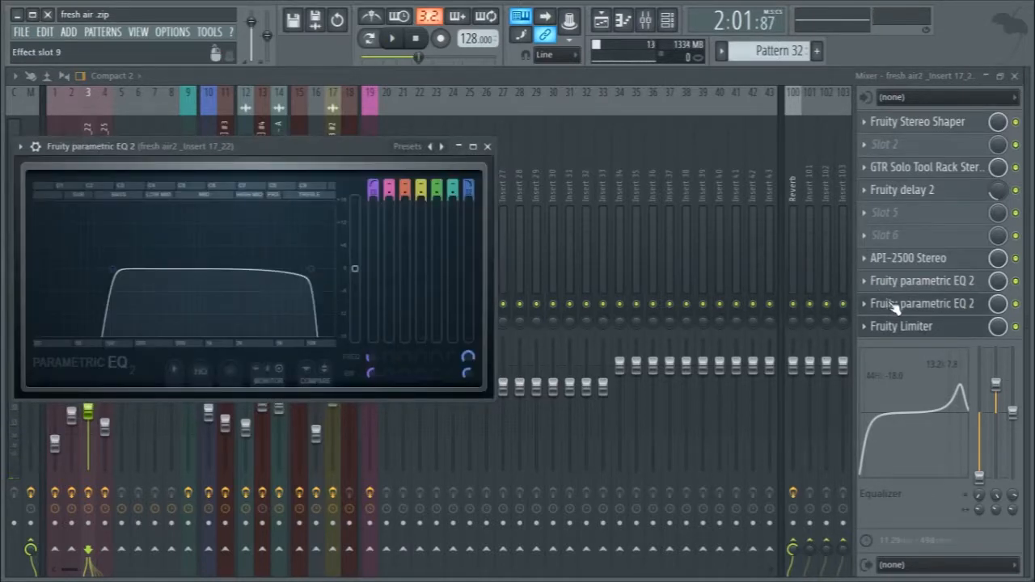
pyautogui.click(910, 285)
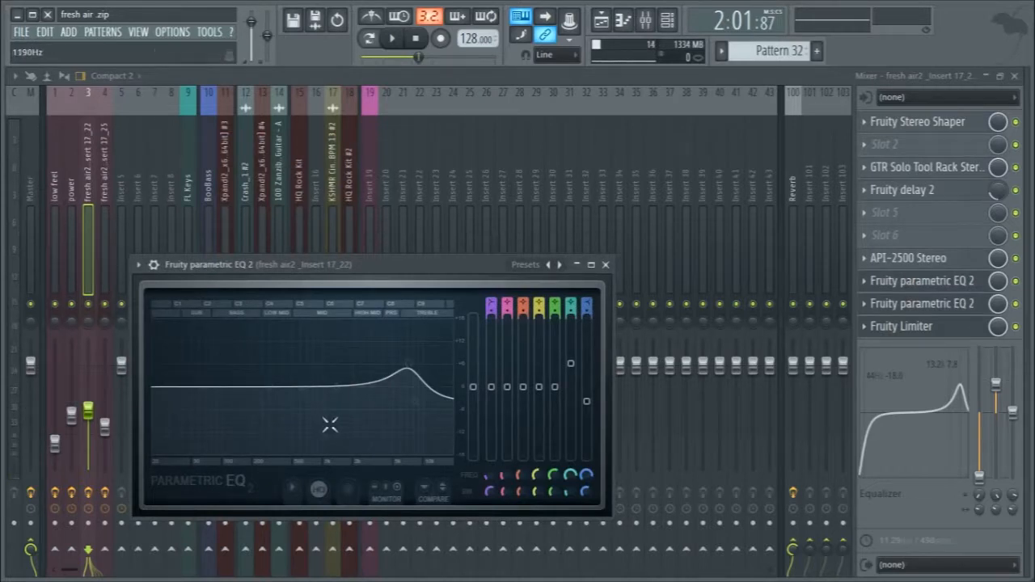
pyautogui.press('space')
pyautogui.press('space')
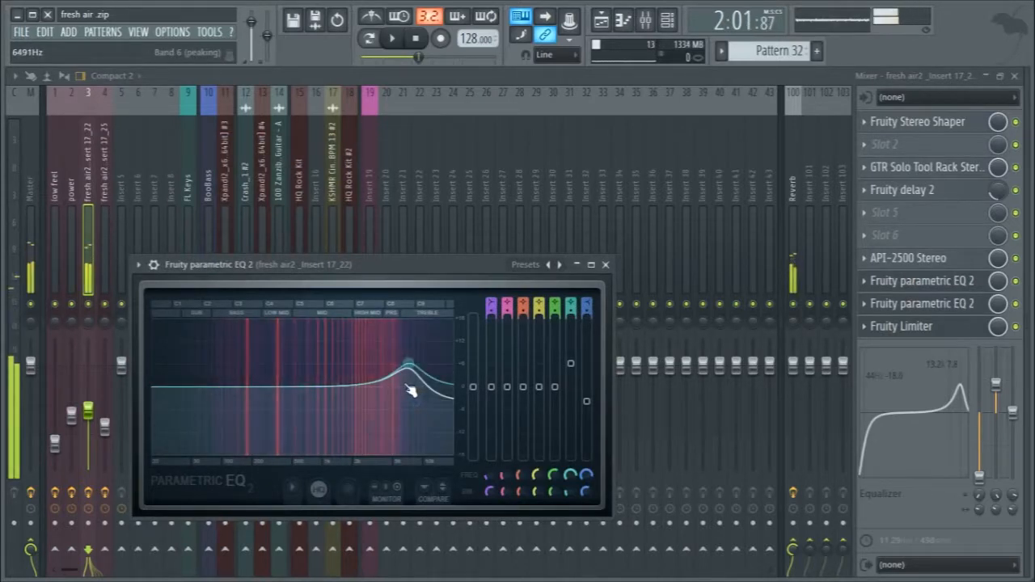
pyautogui.moveTo(408, 365); pyautogui.dragTo(409, 363)
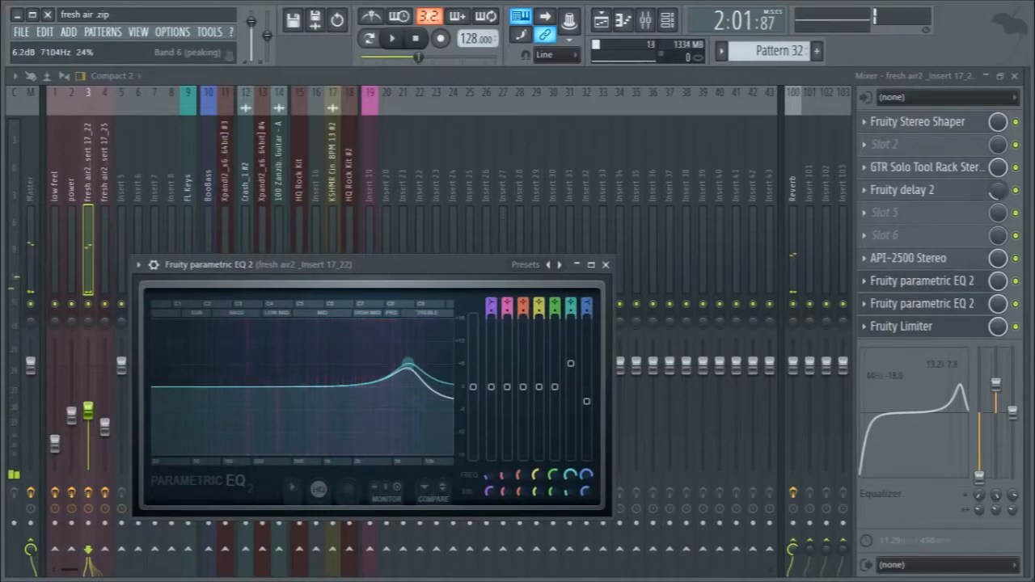
pyautogui.click(605, 264)
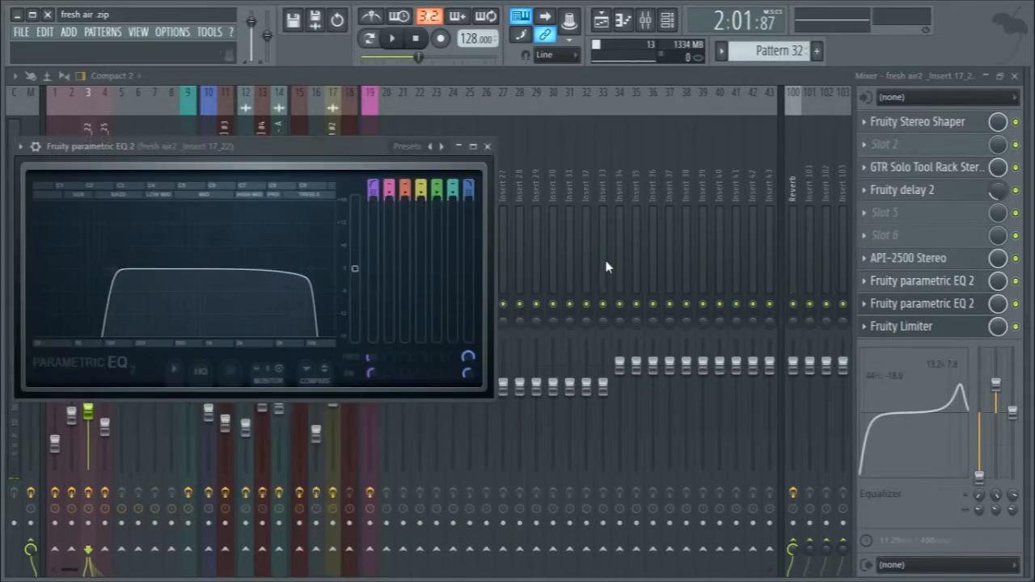
pyautogui.click(931, 282)
# - Open the insert's API-2500 Stereo compressor and play the low lead to watch its gain reduction meters
pyautogui.click(930, 264)
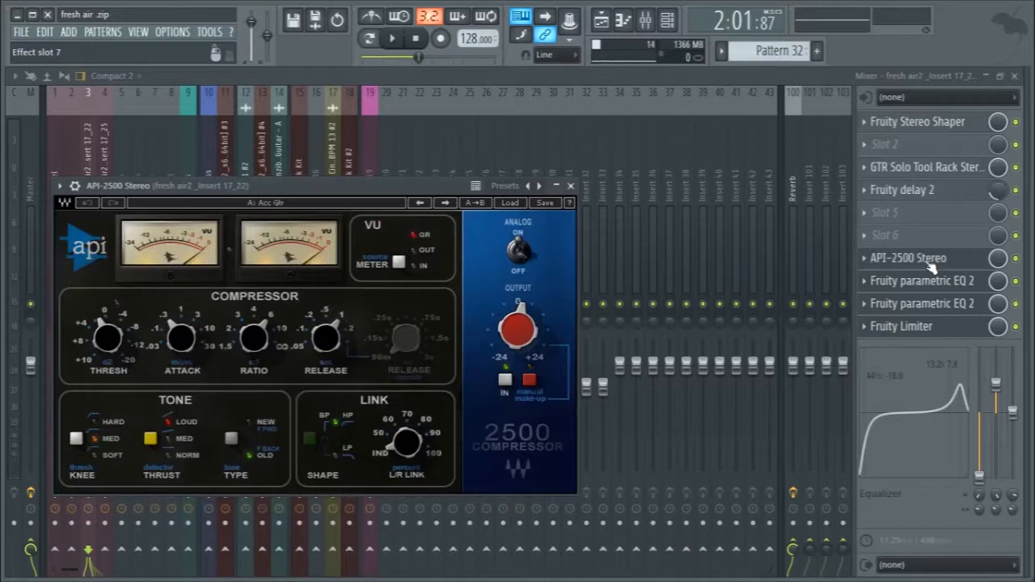
pyautogui.moveTo(324, 193); pyautogui.dragTo(510, 218)
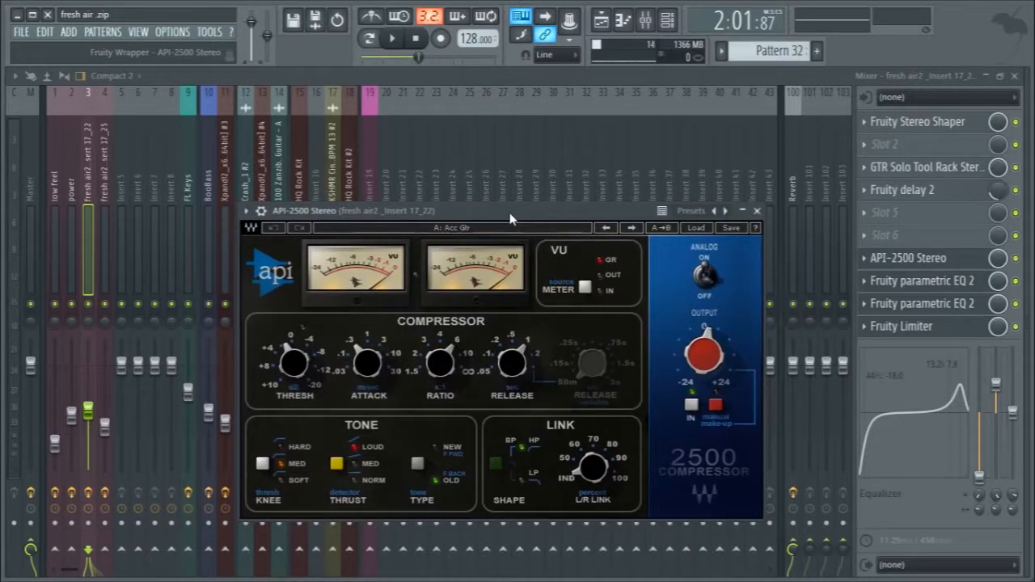
pyautogui.press('space')
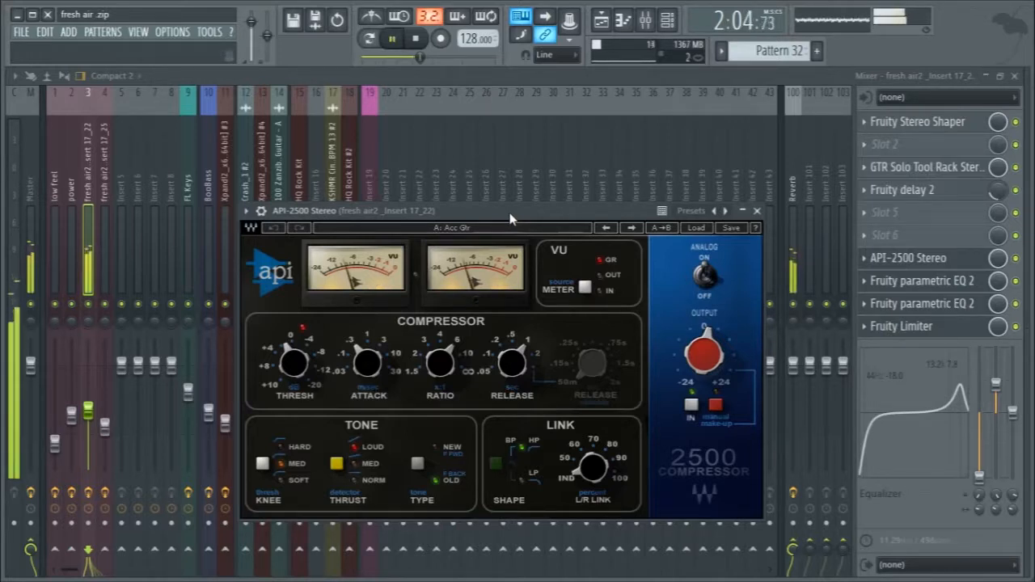
pyautogui.press('space')
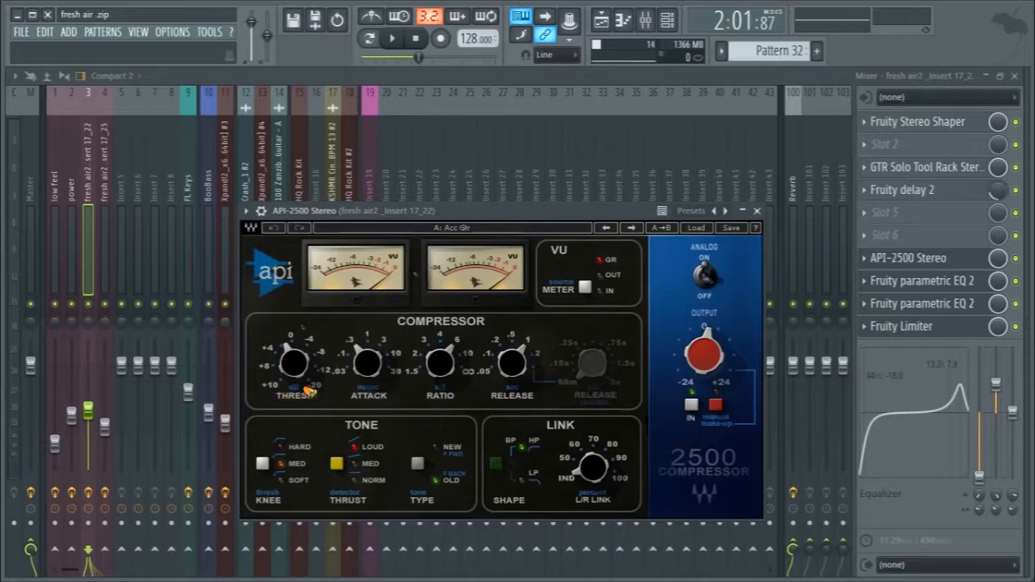
# - Examine the threshold, attack, ratio and release values of the API-2500 compressor
pyautogui.click(295, 363)
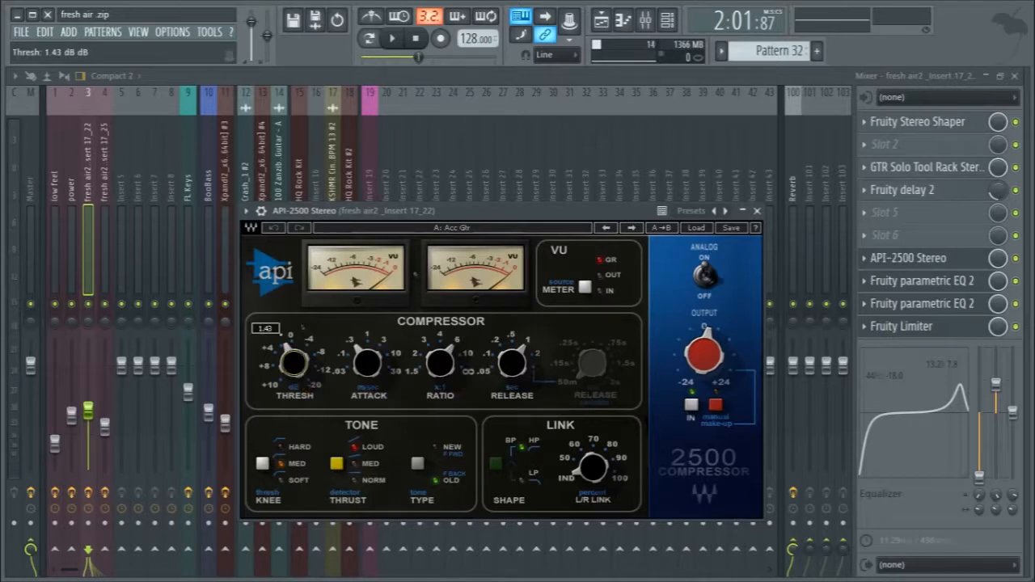
pyautogui.click(370, 368)
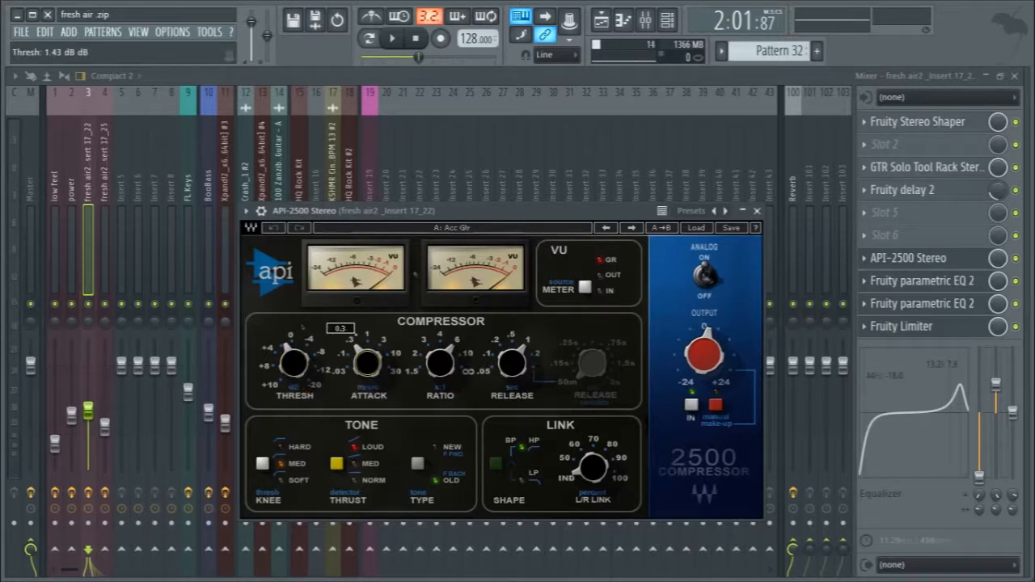
pyautogui.click(456, 367)
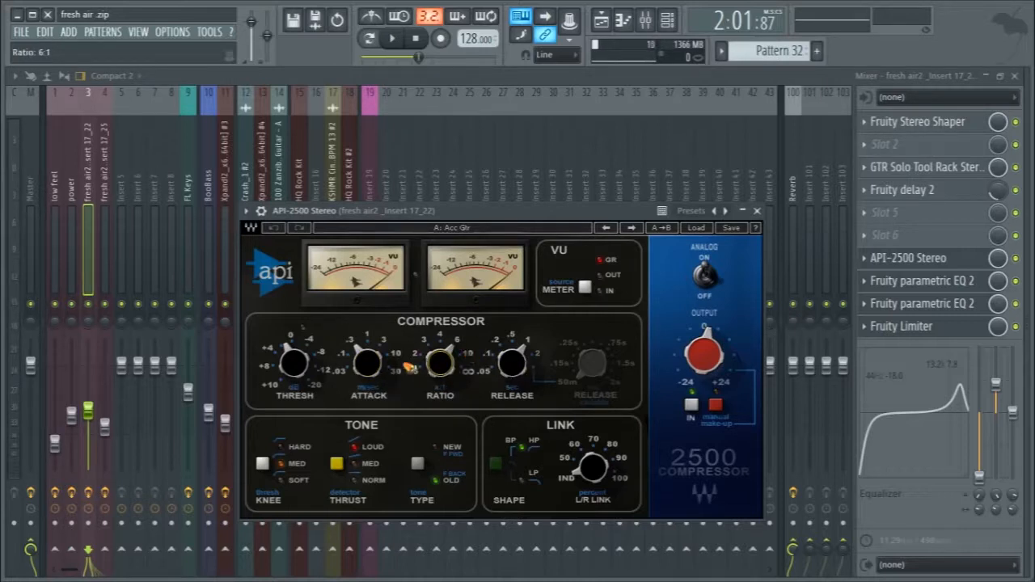
pyautogui.moveTo(437, 358)
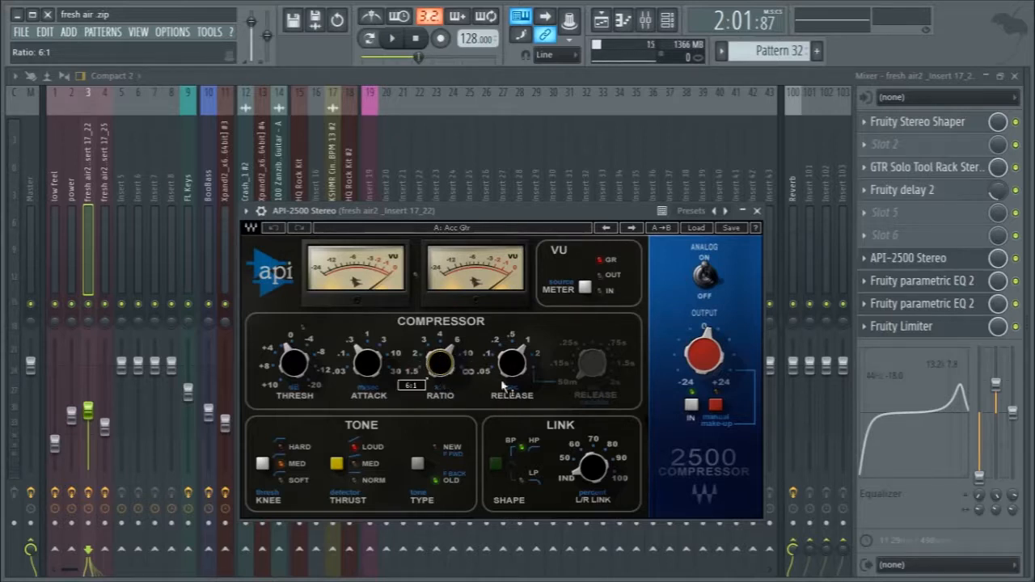
pyautogui.moveTo(511, 366)
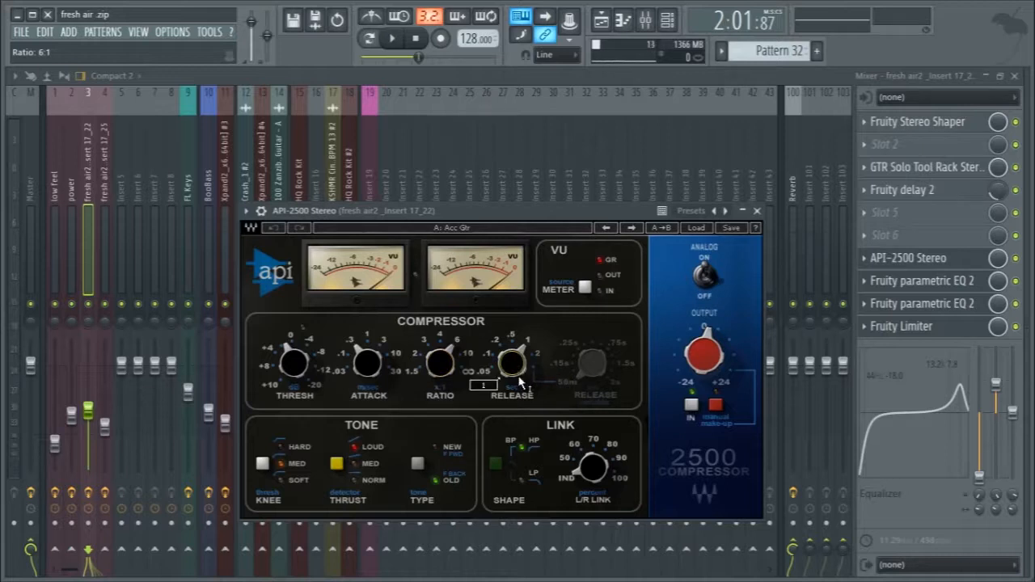
# - Load the Acc Gtr factory guitar preset in the API-2500 compressor and close its window
pyautogui.click(702, 229)
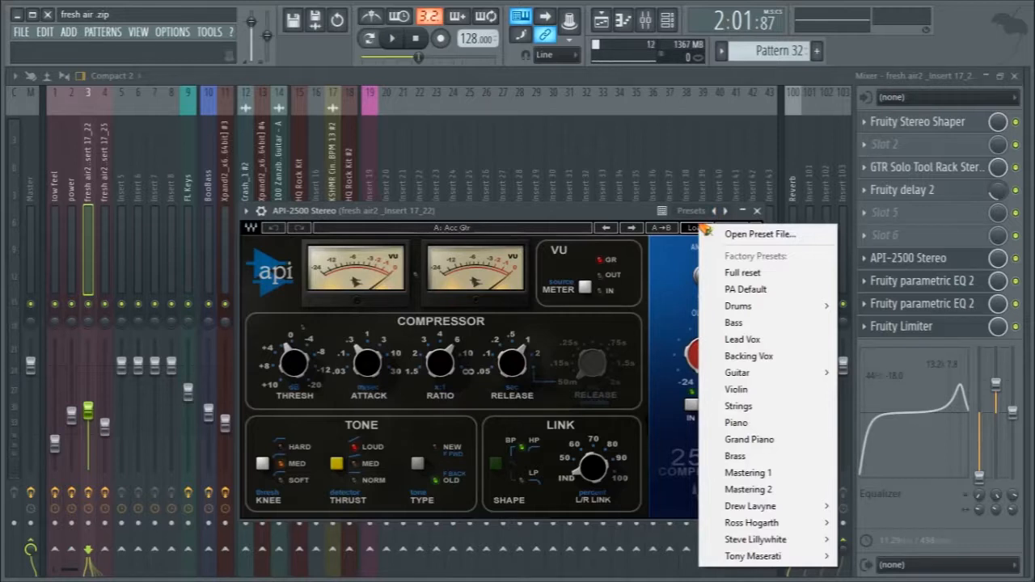
pyautogui.moveTo(767, 372)
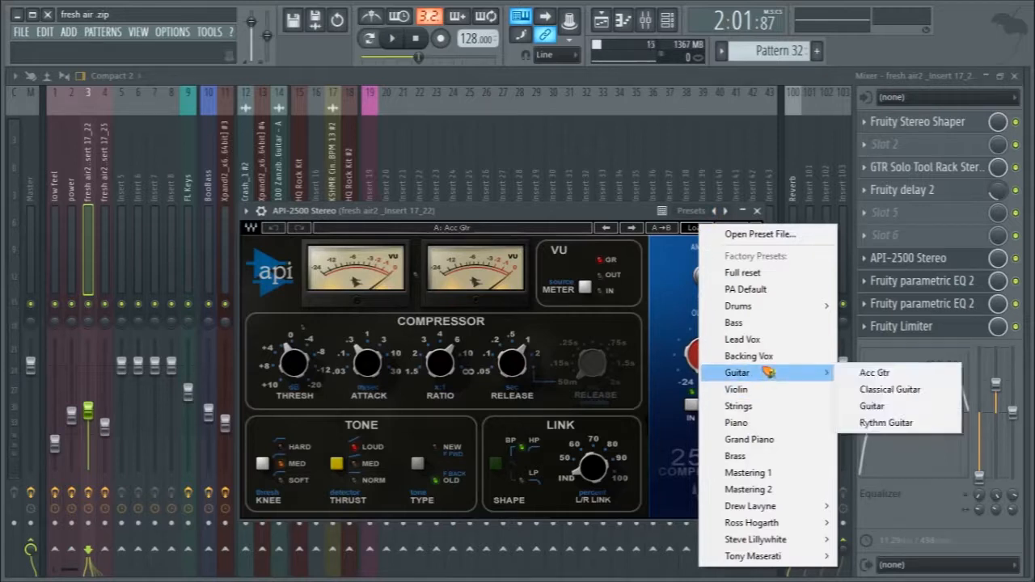
pyautogui.click(920, 374)
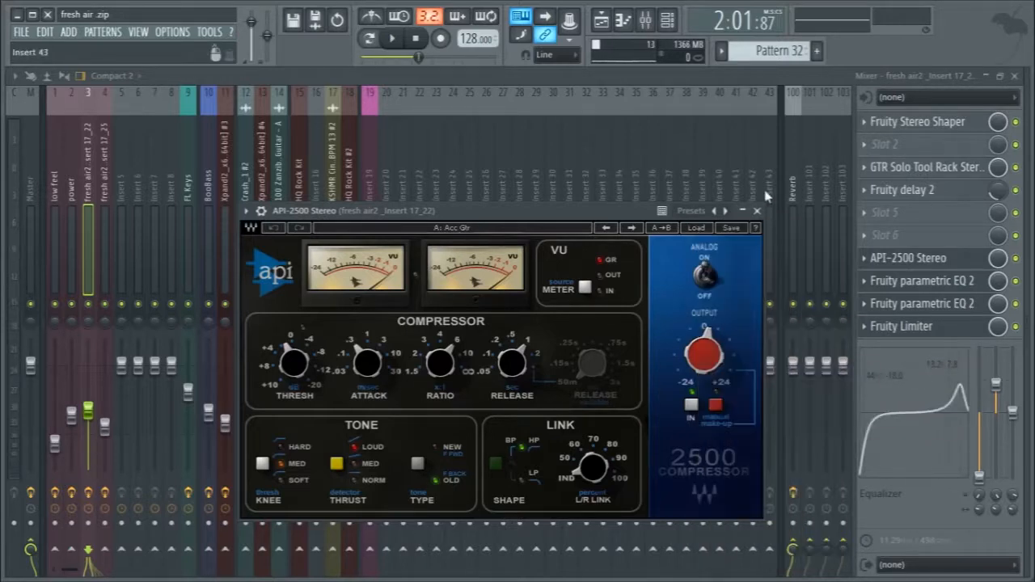
pyautogui.click(756, 211)
pyautogui.click(600, 256)
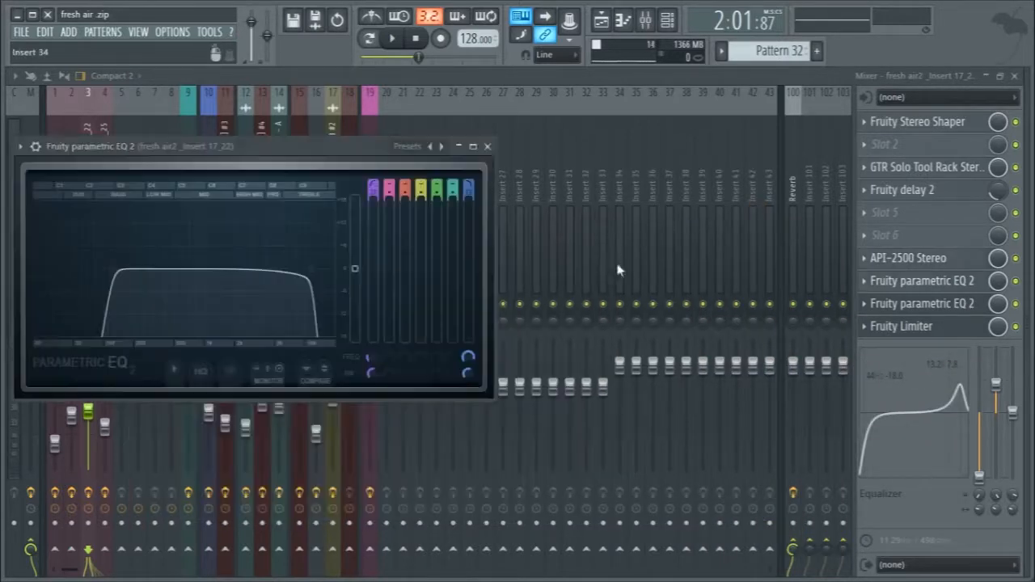
# - Check the Fruity delay 2 slot and open the GTR Solo Tool Rack on the low lead insert
pyautogui.click(924, 191)
pyautogui.click(924, 191)
pyautogui.click(924, 166)
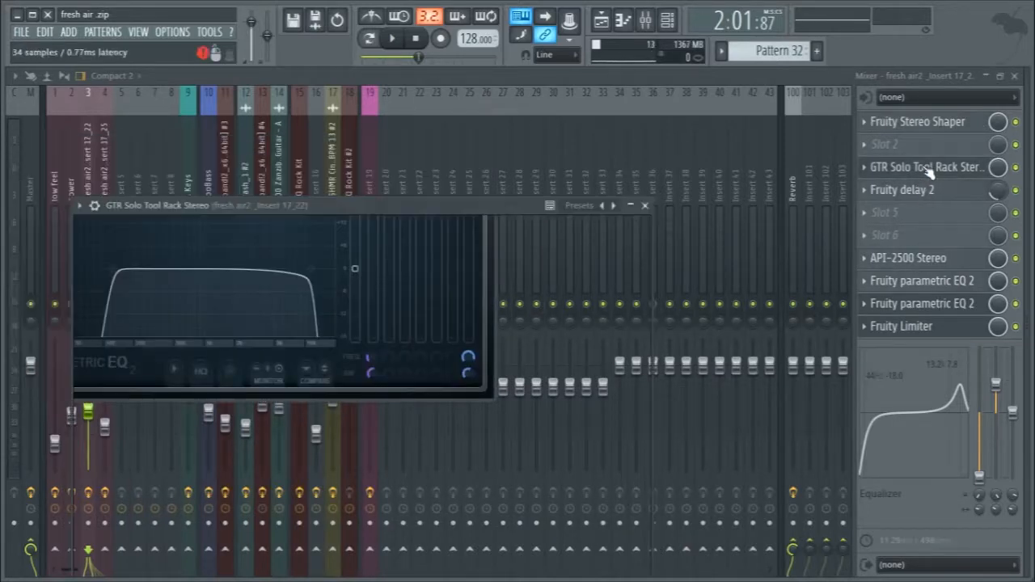
pyautogui.moveTo(427, 206); pyautogui.dragTo(567, 109)
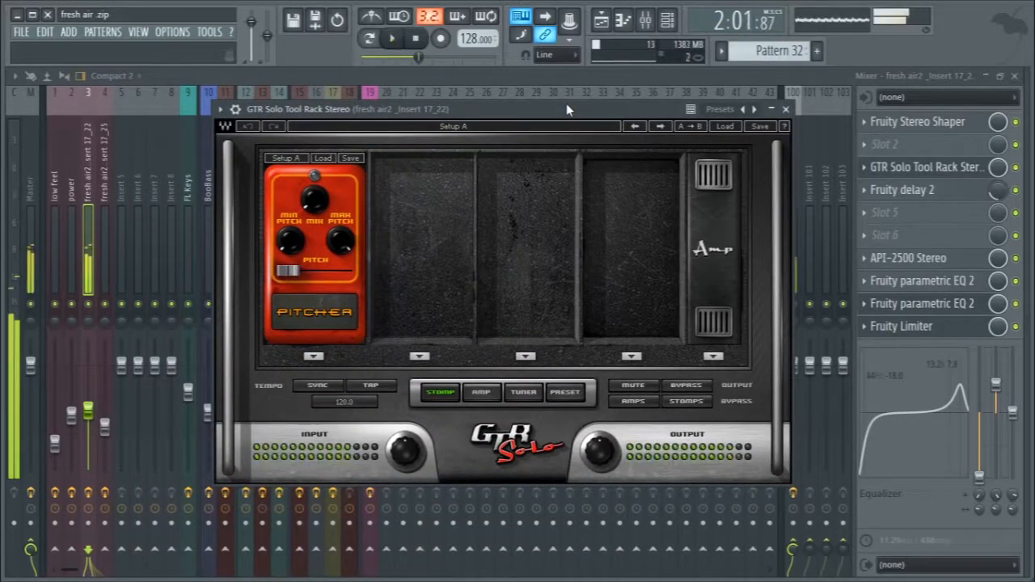
# - Compare the low lead's sound with the GTR Solo Tool Rack slot disabled and enabled, playing each version briefly
pyautogui.click(1015, 166)
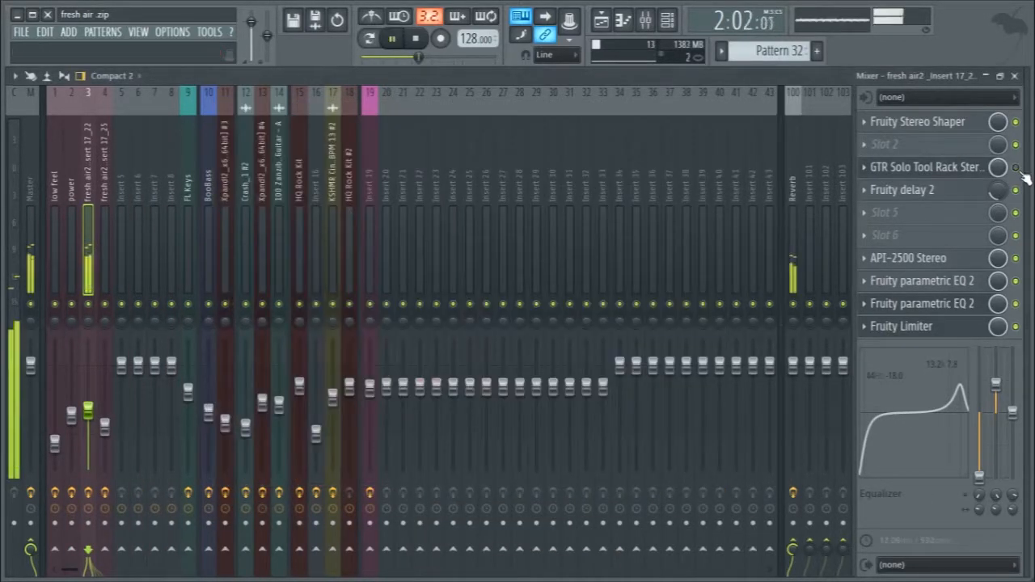
pyautogui.press('space')
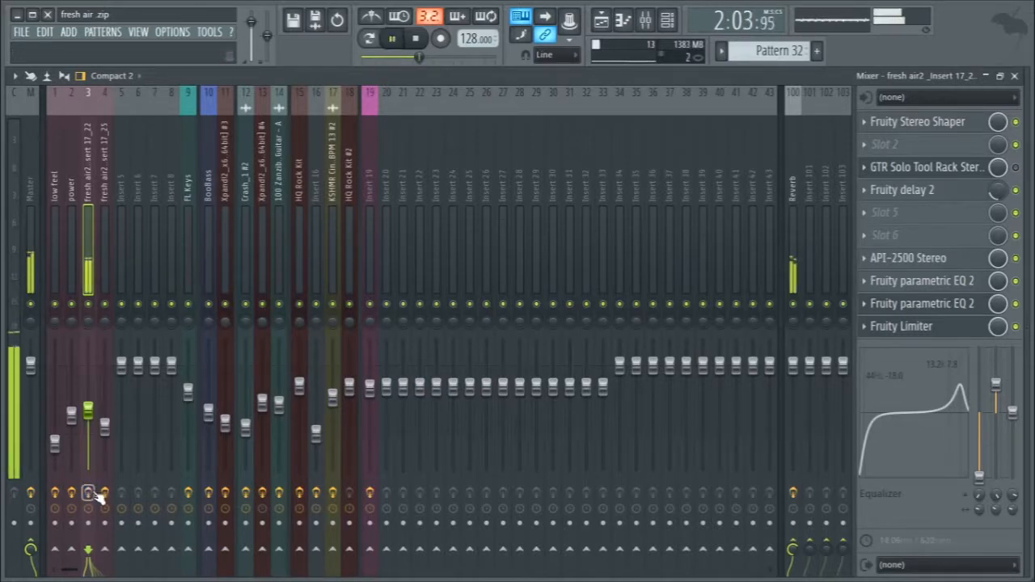
pyautogui.press('space')
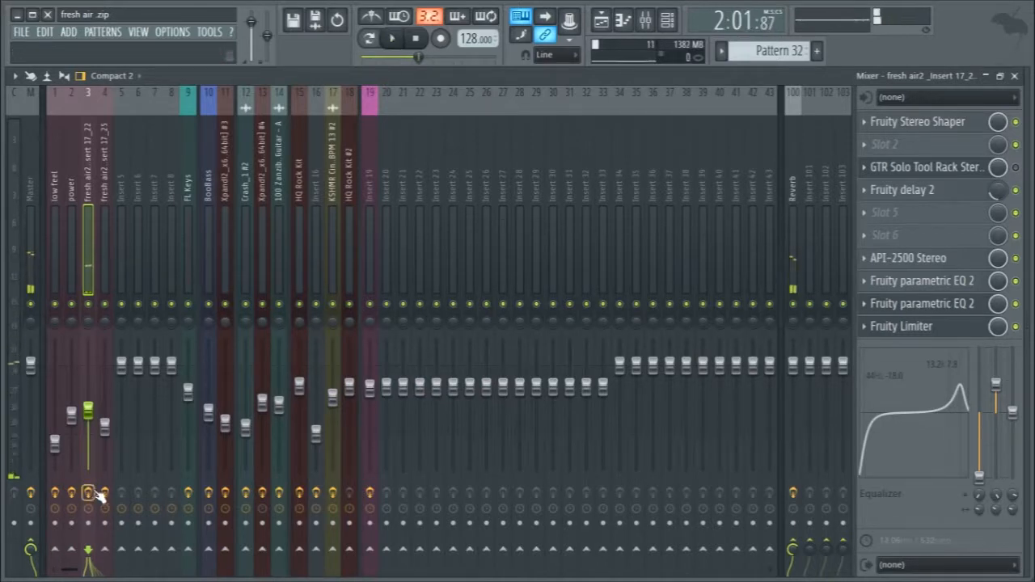
pyautogui.click(915, 169)
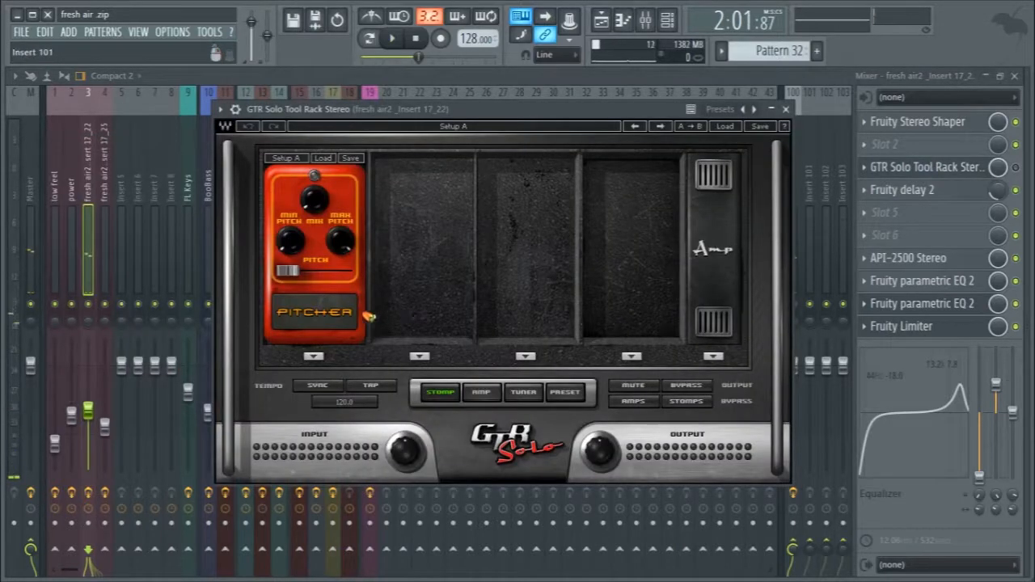
pyautogui.click(1015, 168)
pyautogui.click(786, 109)
pyautogui.press('space')
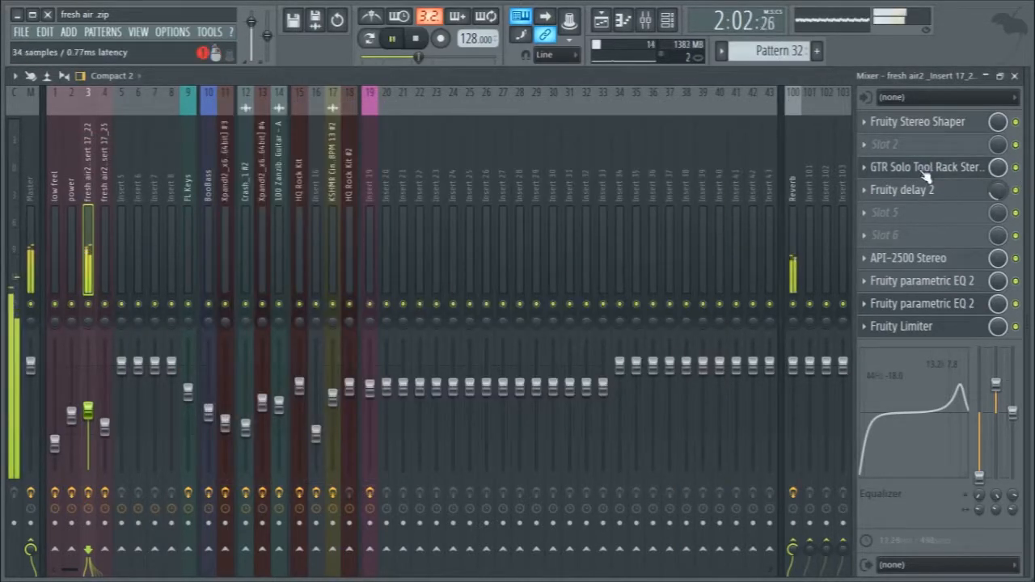
pyautogui.press('space')
# - Play the low lead while comparing the Pitcher pedal bypassed and active with different mix amounts in GTR Solo Tool Rack
pyautogui.click(928, 166)
pyautogui.click(889, 167)
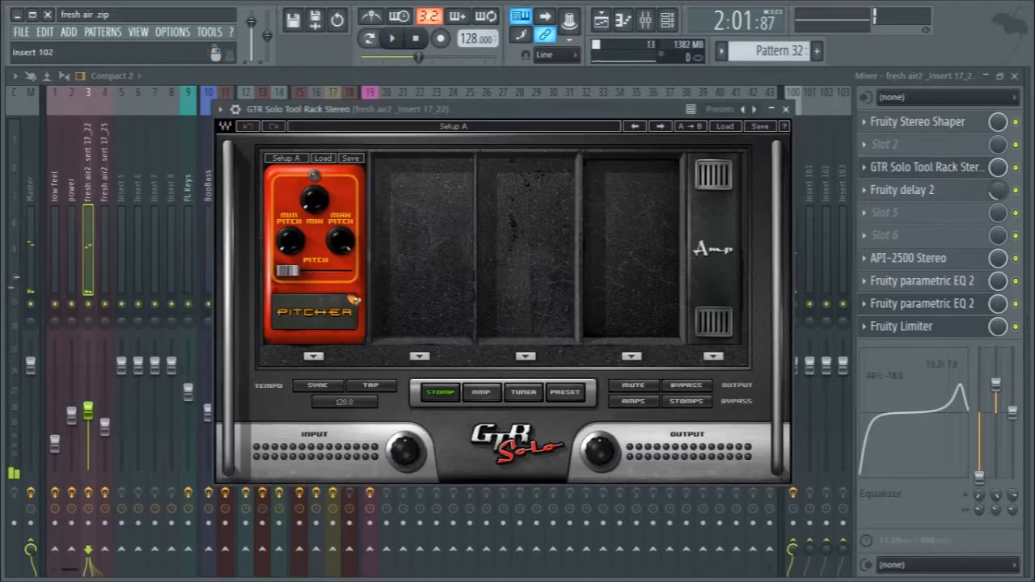
pyautogui.press('space')
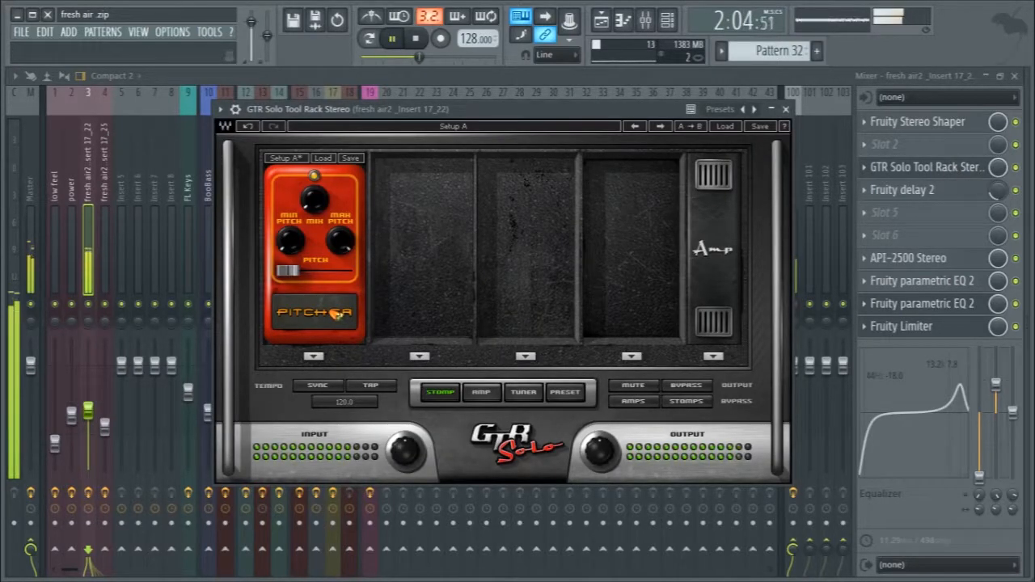
pyautogui.click(336, 314)
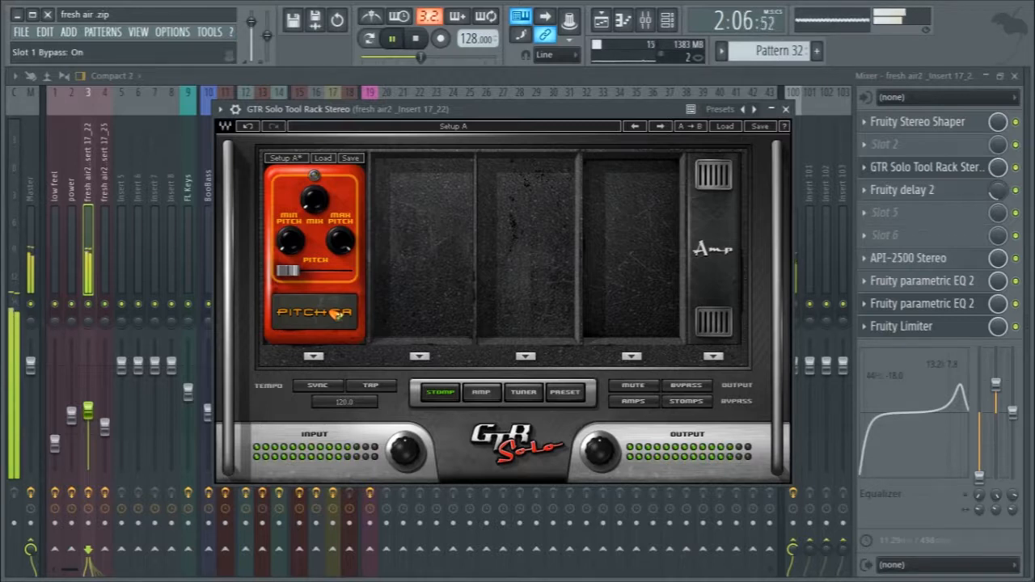
pyautogui.click(318, 206)
pyautogui.click(335, 313)
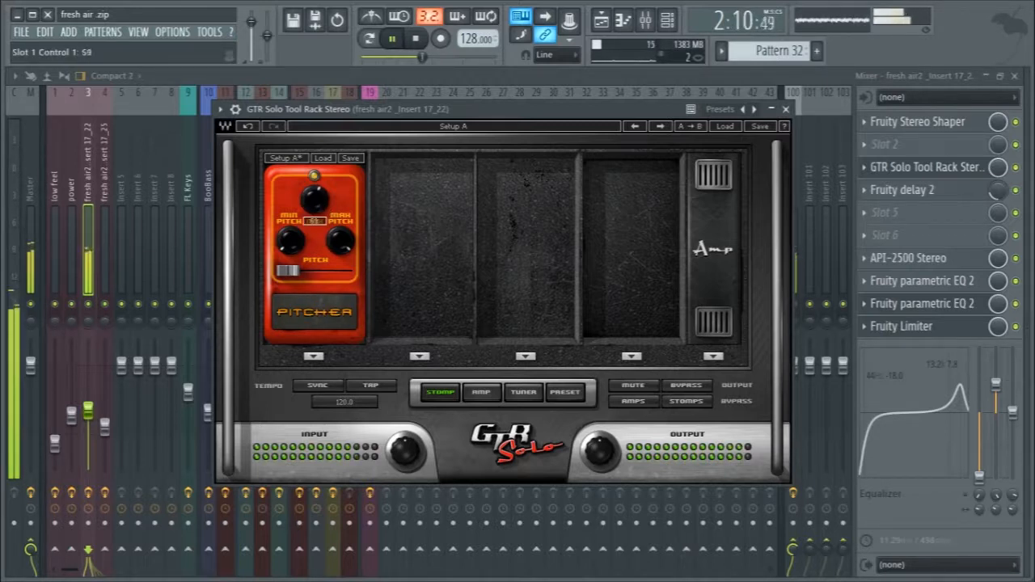
pyautogui.press('space')
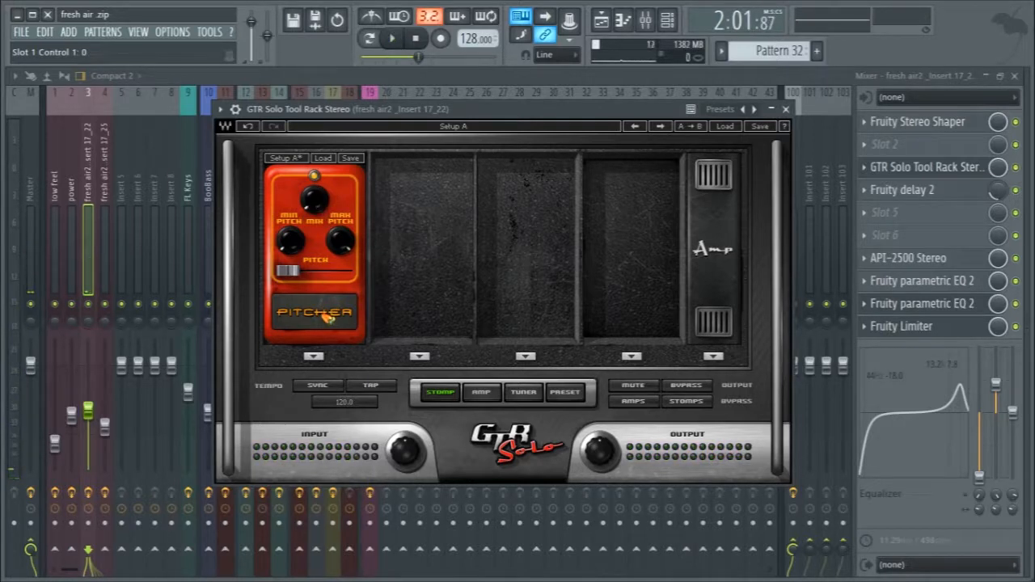
# - Check the options of the Pitcher pedal's mix control and close GTR Solo Tool Rack
pyautogui.rightClick(314, 200)
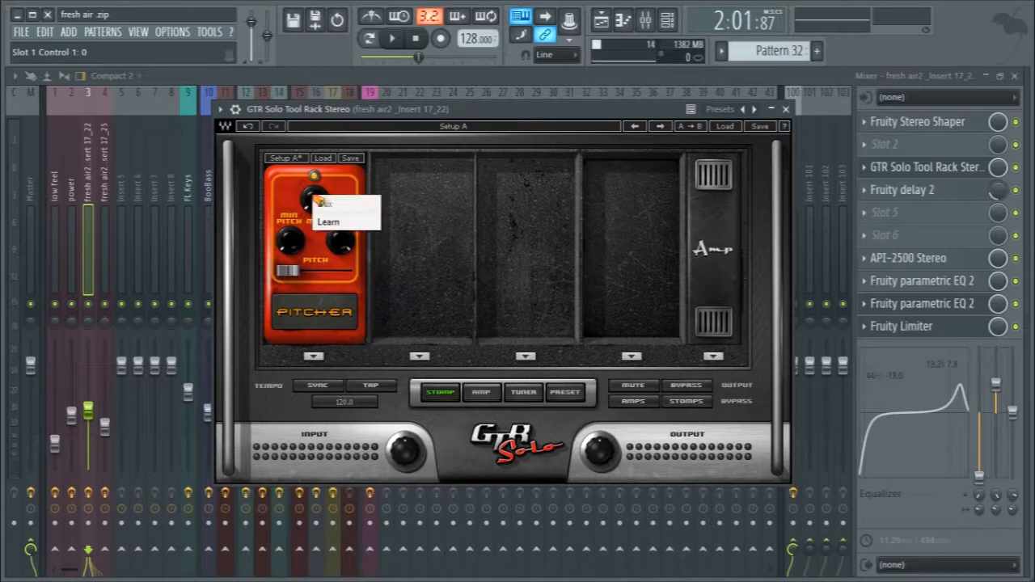
pyautogui.click(316, 200)
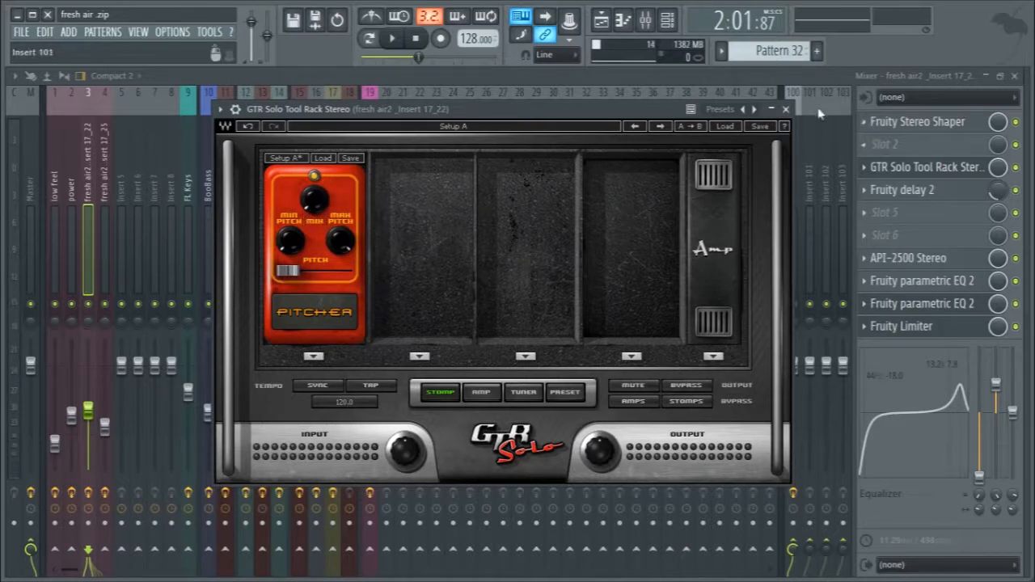
pyautogui.click(784, 112)
# - Examine the low lead's Fruity Stereo Shaper settings and its list of presets, leaving the preset unchanged, and close its window
pyautogui.click(916, 123)
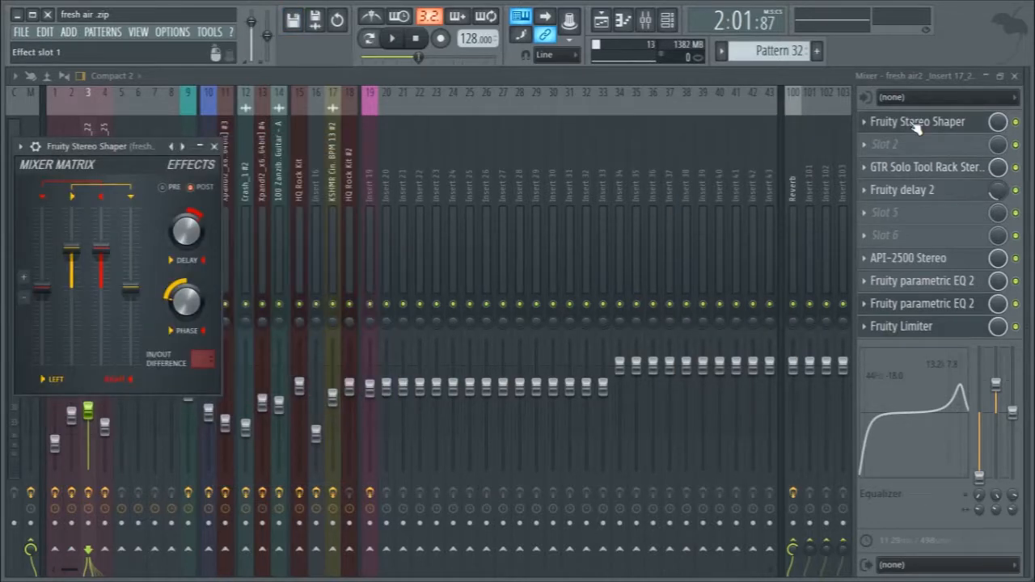
pyautogui.moveTo(144, 152); pyautogui.dragTo(508, 184)
pyautogui.rightClick(533, 175)
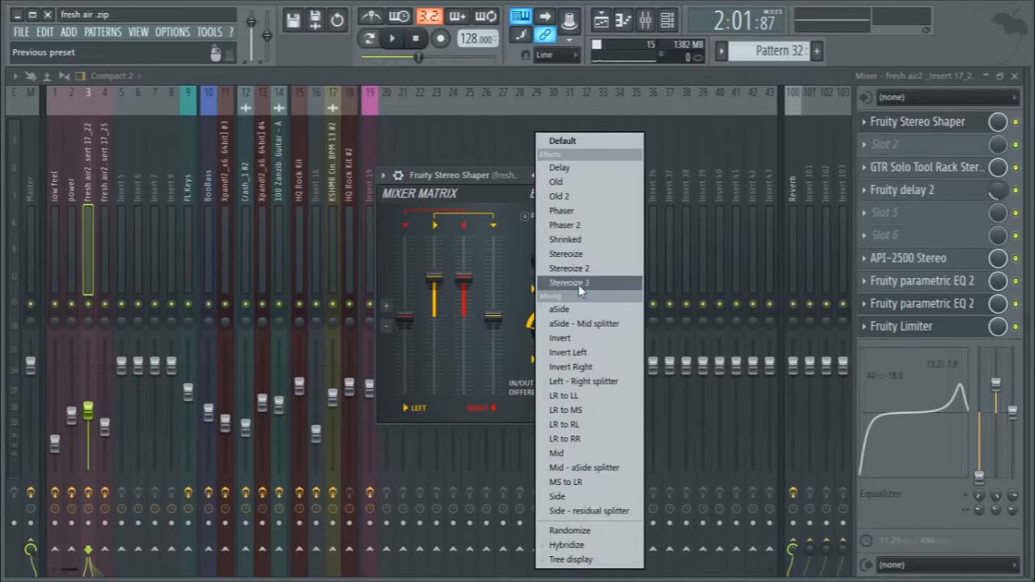
pyautogui.click(470, 182)
pyautogui.click(577, 176)
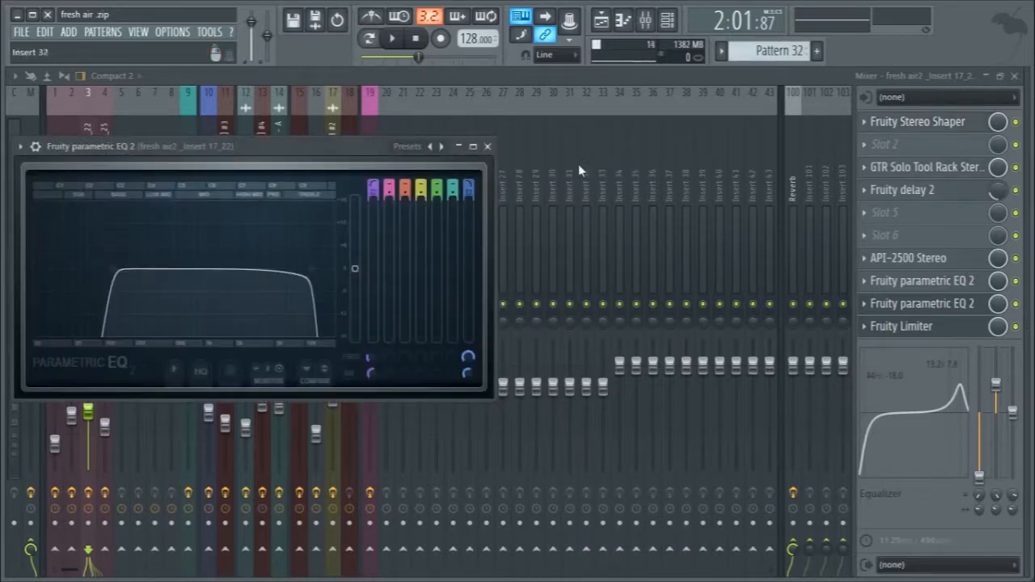
# - View the low lead's Fruity parametric EQ 2 and Fruity Limiter, closing their windows and returning to the playlist
pyautogui.click(487, 147)
pyautogui.click(1015, 75)
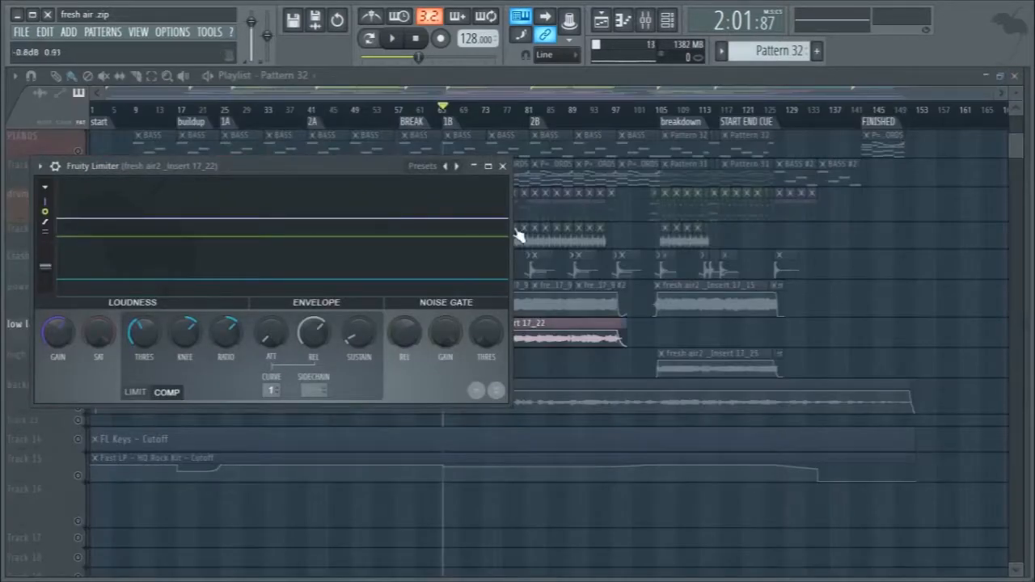
pyautogui.click(502, 166)
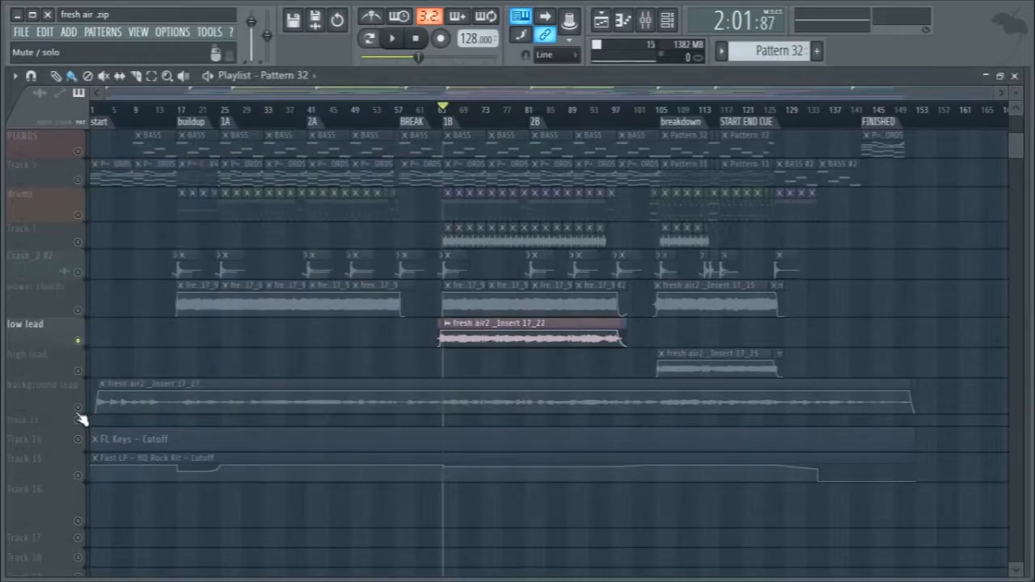
# - Play the background lead on its own briefly and select its low feel insert in the mixer
pyautogui.click(225, 401)
pyautogui.press('F9')
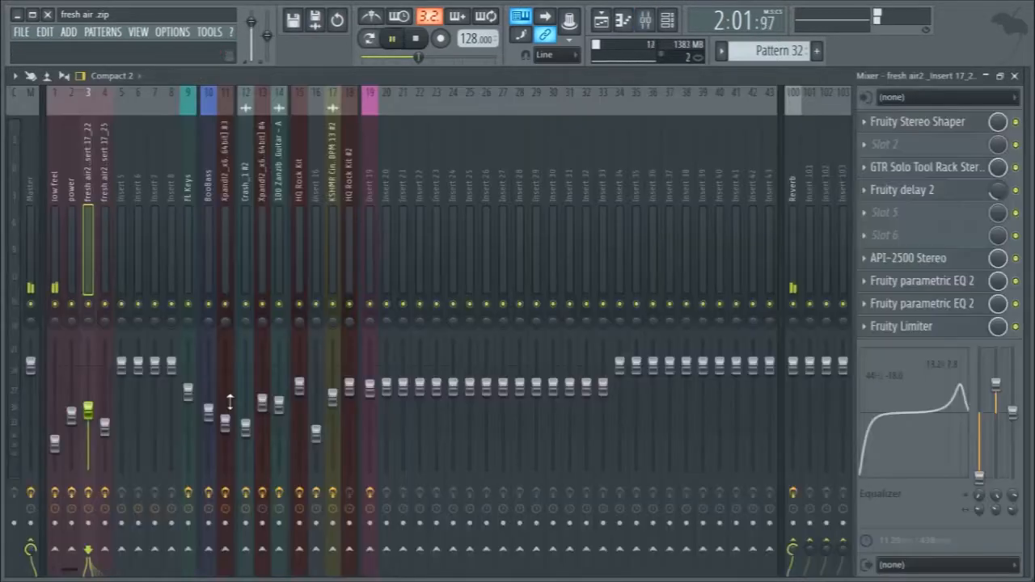
pyautogui.click(55, 269)
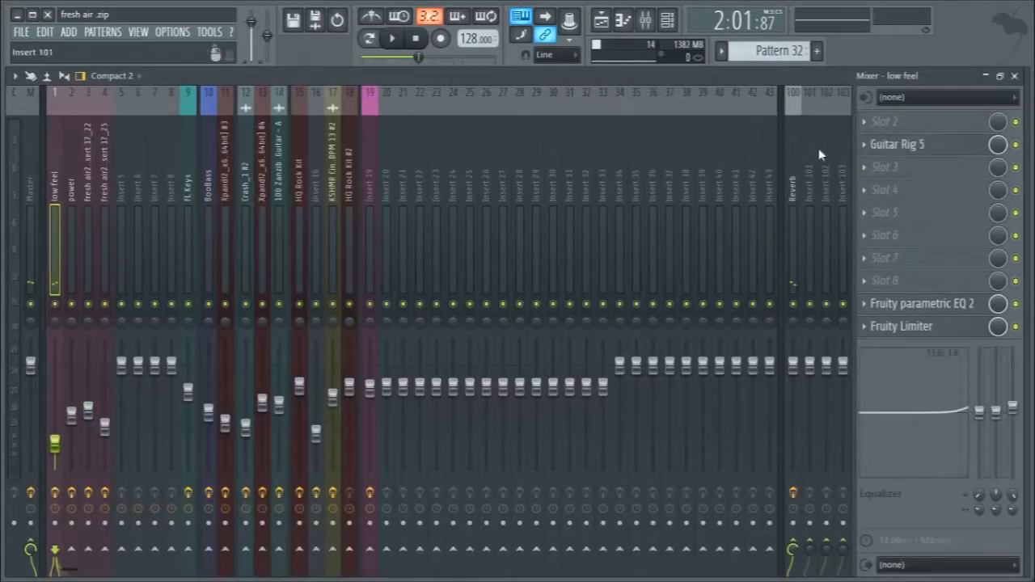
# - Examine the Guitar Rig 5, Fruity parametric EQ 2 and Fruity Limiter settings on the low feel insert
pyautogui.click(898, 144)
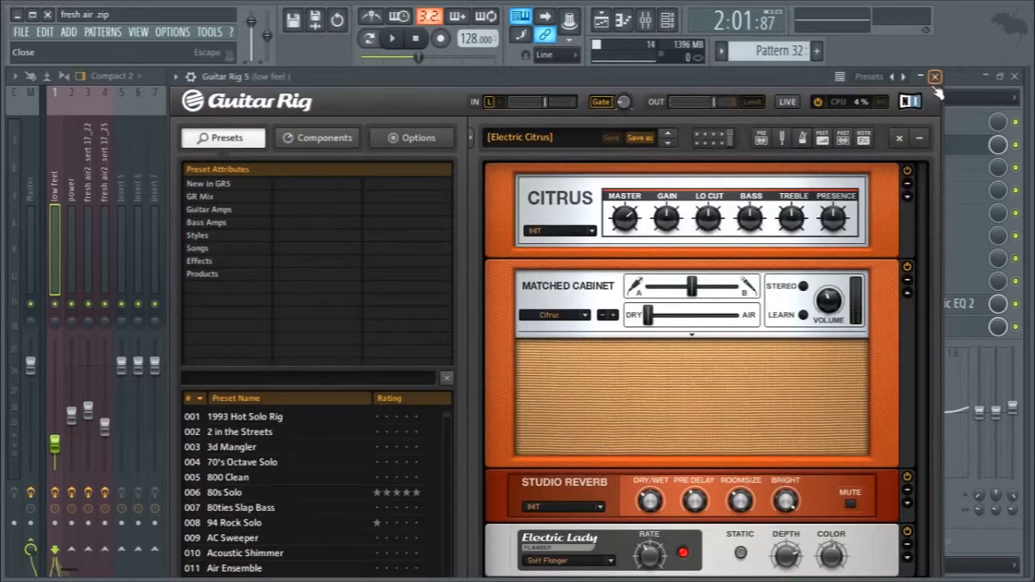
pyautogui.click(934, 76)
pyautogui.click(916, 304)
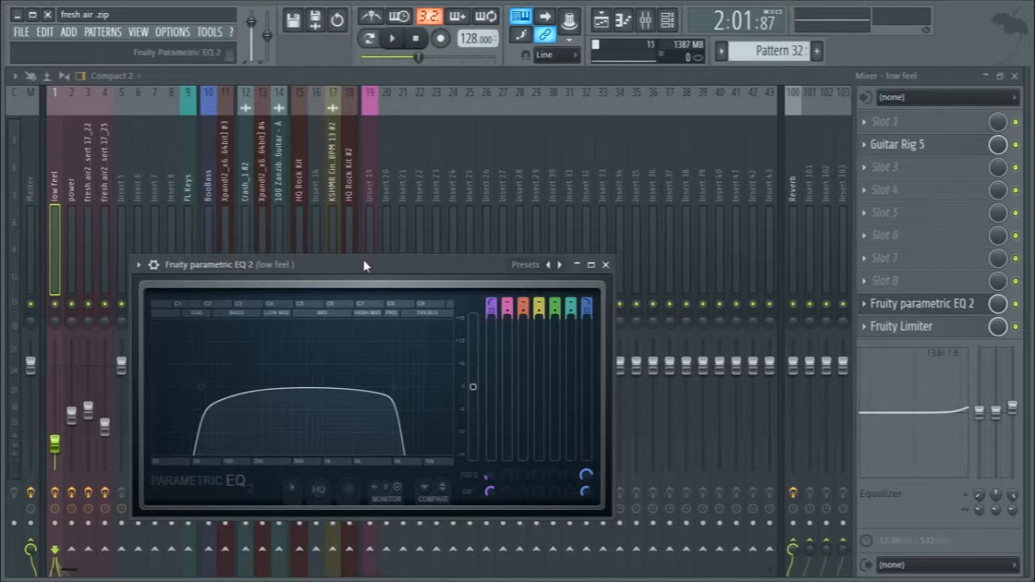
pyautogui.moveTo(363, 262); pyautogui.dragTo(421, 195)
pyautogui.click(890, 327)
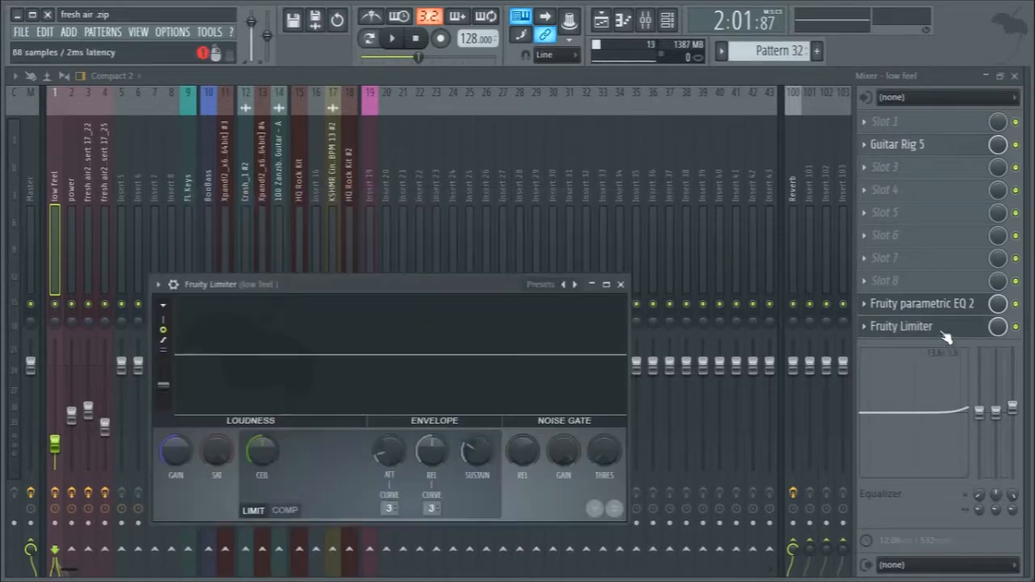
# - Return to the playlist with all tracks enabled and enlarge the arrangement horizontally
pyautogui.press('F5')
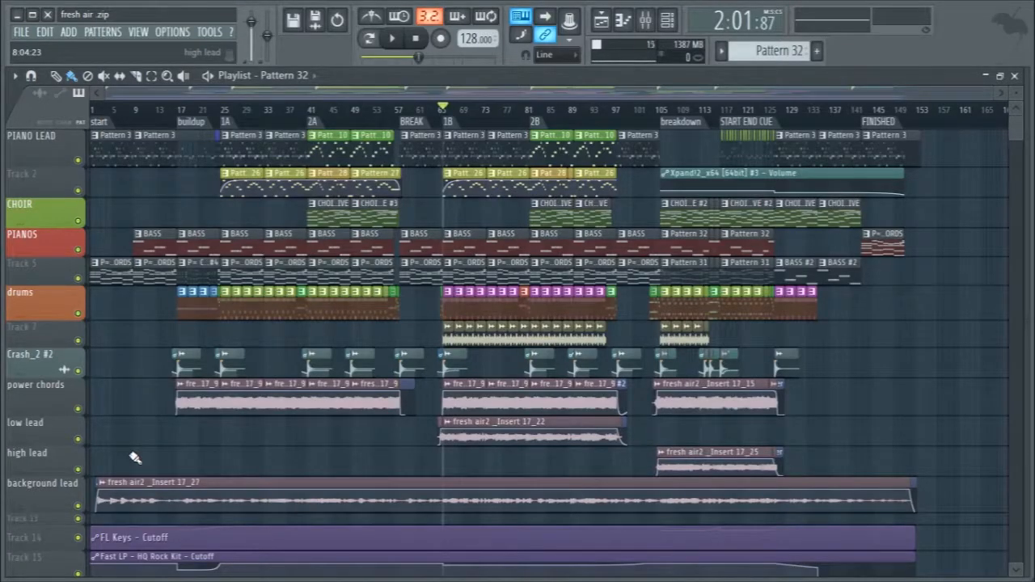
pyautogui.moveTo(994, 93); pyautogui.dragTo(912, 93)
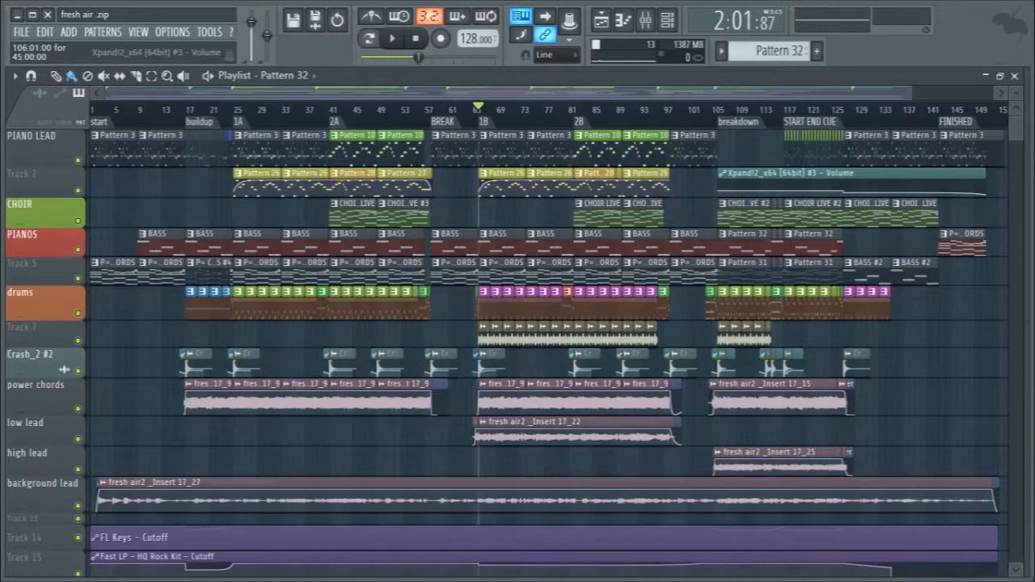